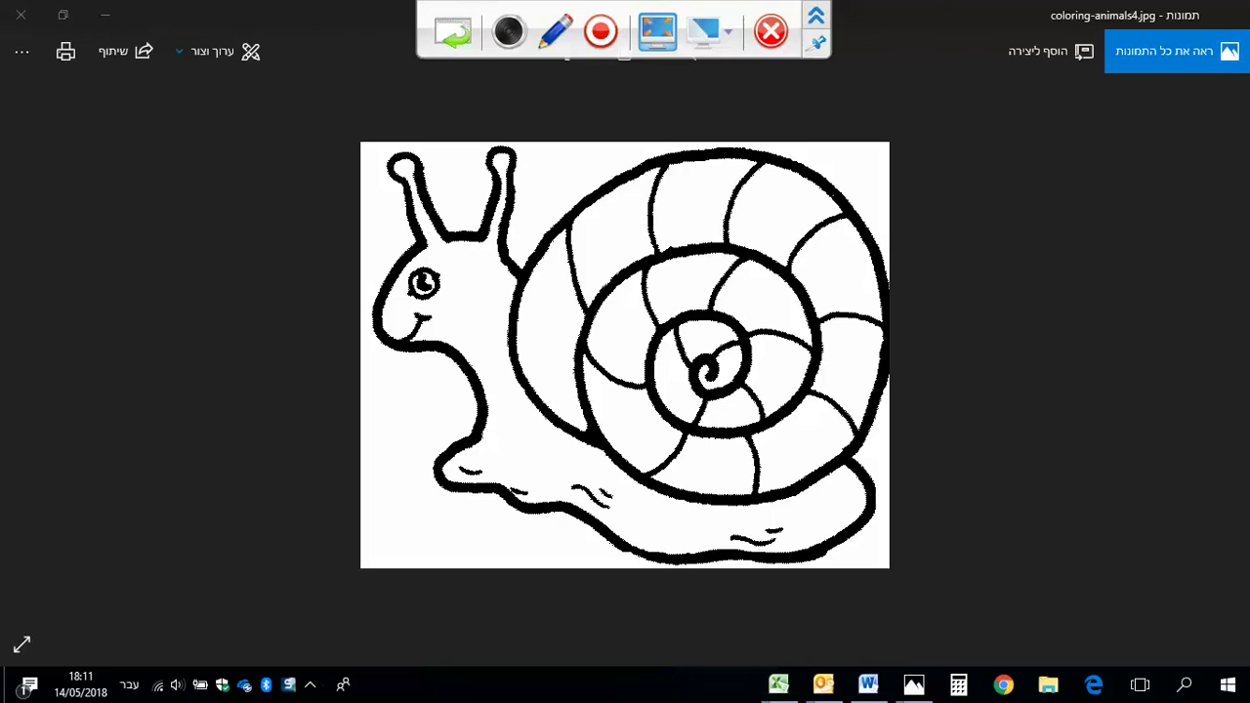
# Step: Switch from the Photos snail picture to the Excel arithmetic exercise workbook
pyautogui.moveTo(779, 683)
pyautogui.click(838, 617)
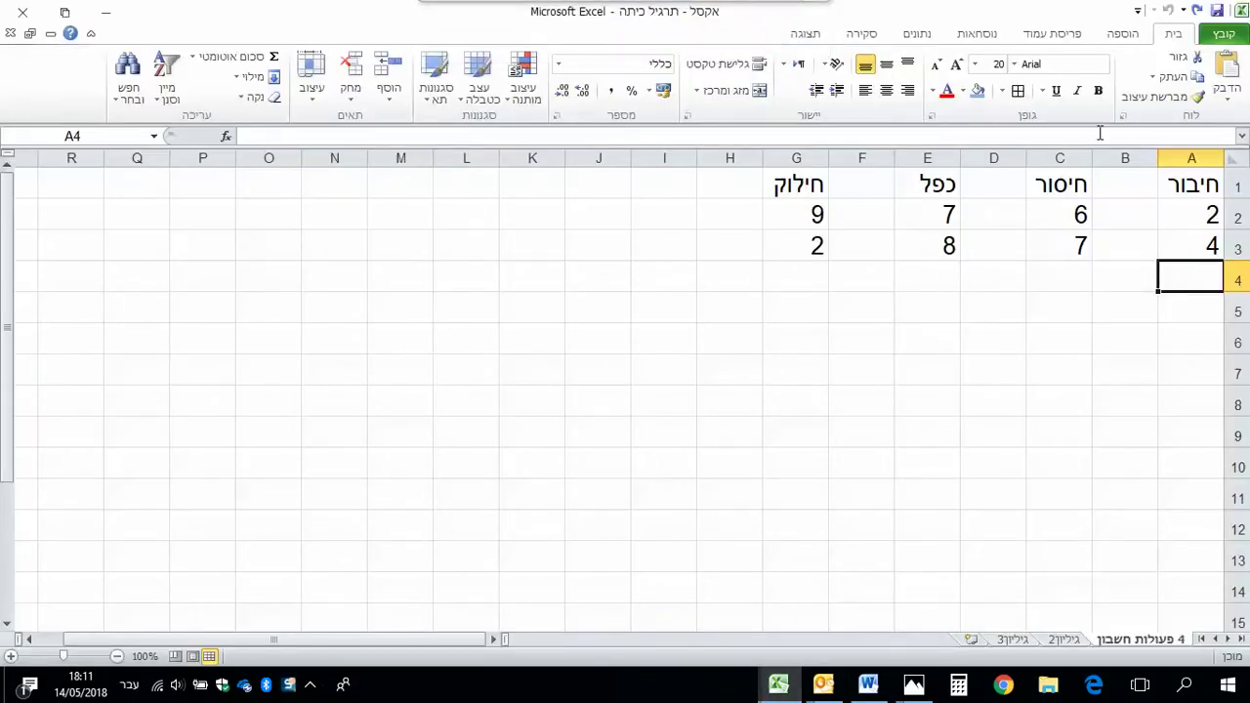
# Step: Fill the חיבור header A1 yellow and enter =A2+A3 in A4, giving 6
pyautogui.click(1208, 183)
pyautogui.click(964, 91)
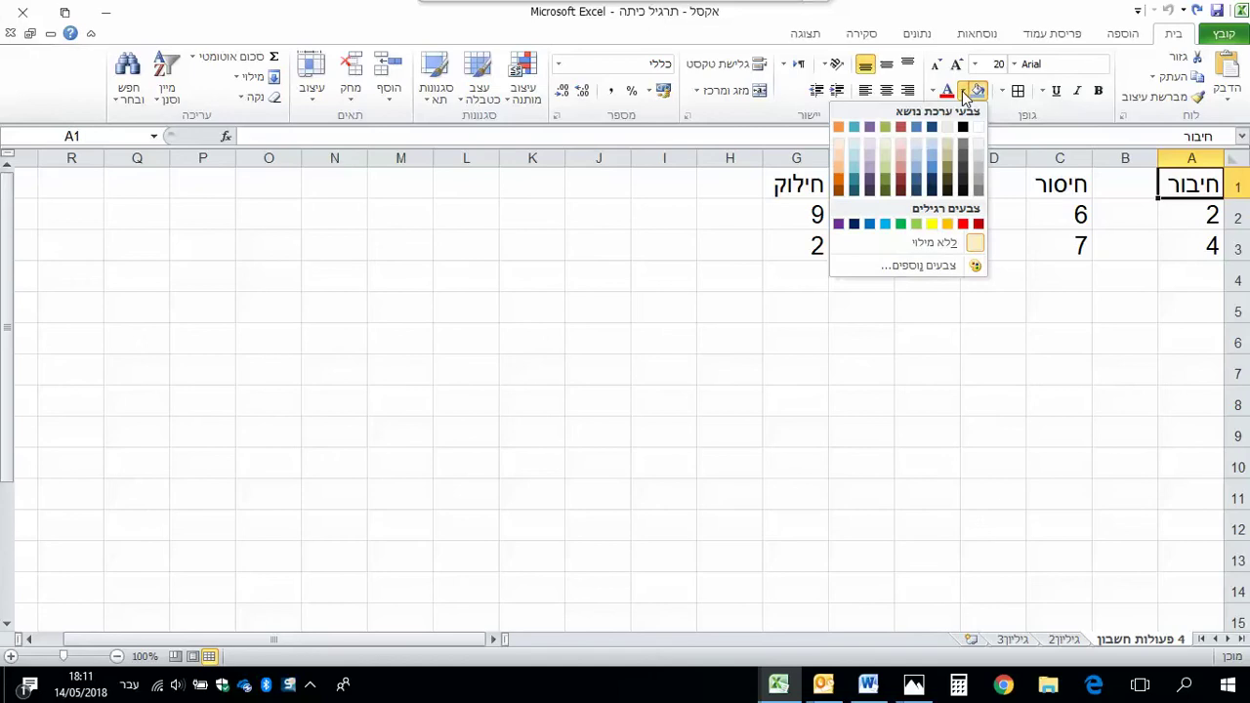
pyautogui.click(936, 223)
pyautogui.click(1192, 278)
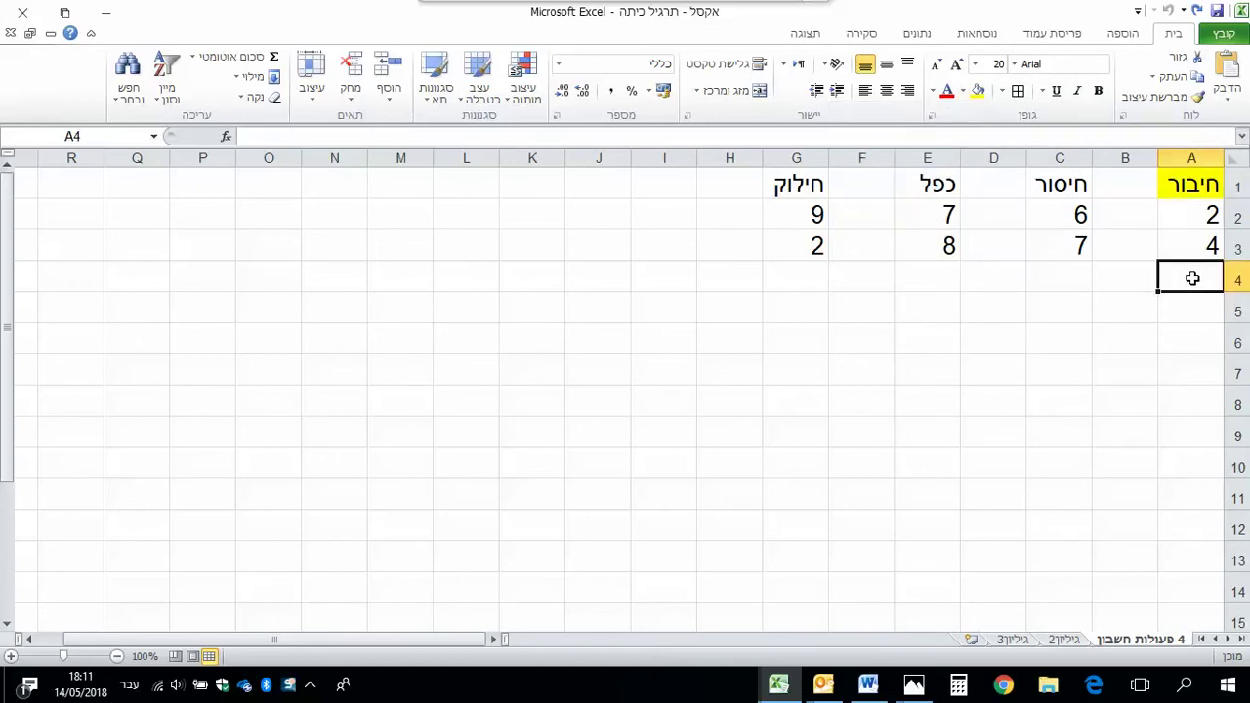
pyautogui.write('=')
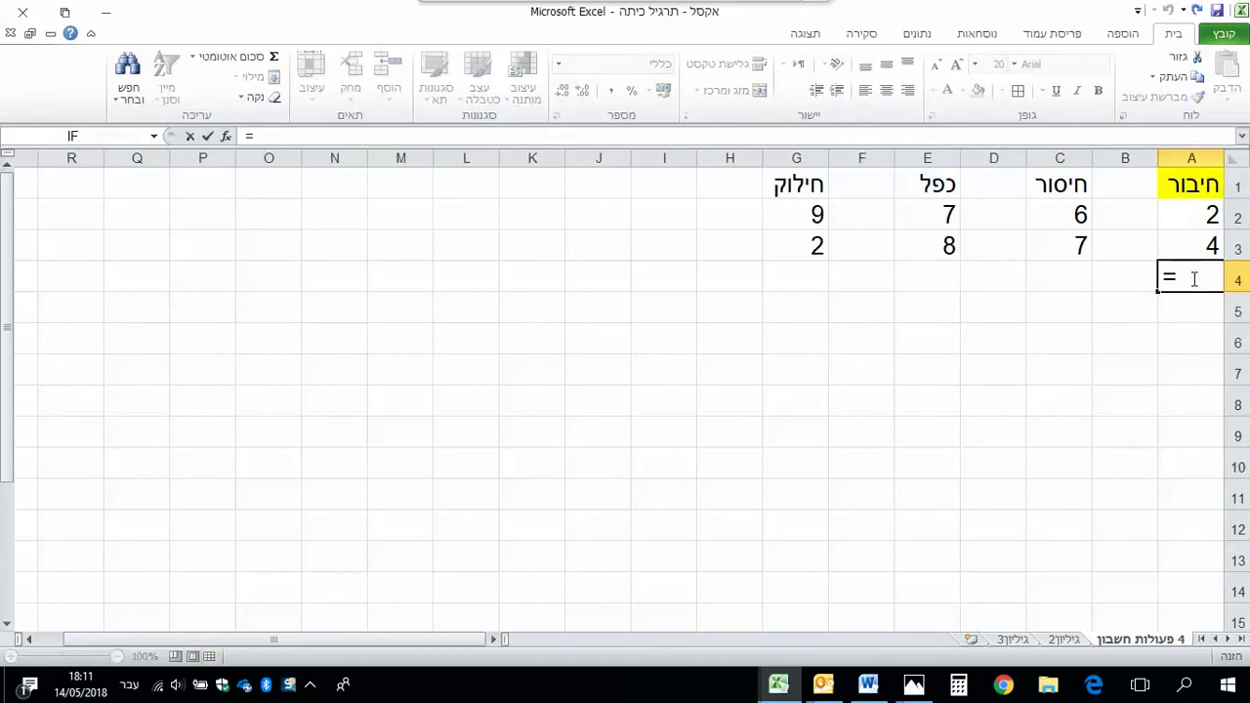
pyautogui.click(1186, 218)
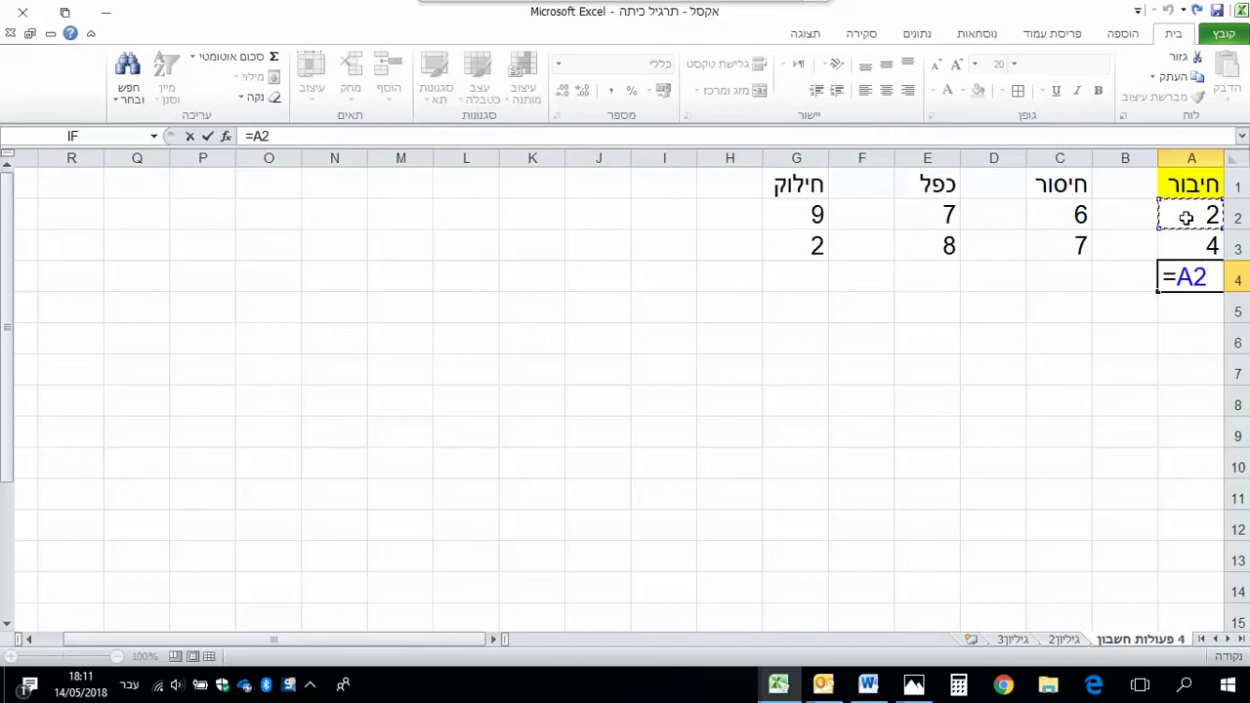
pyautogui.write('+')
pyautogui.click(1192, 246)
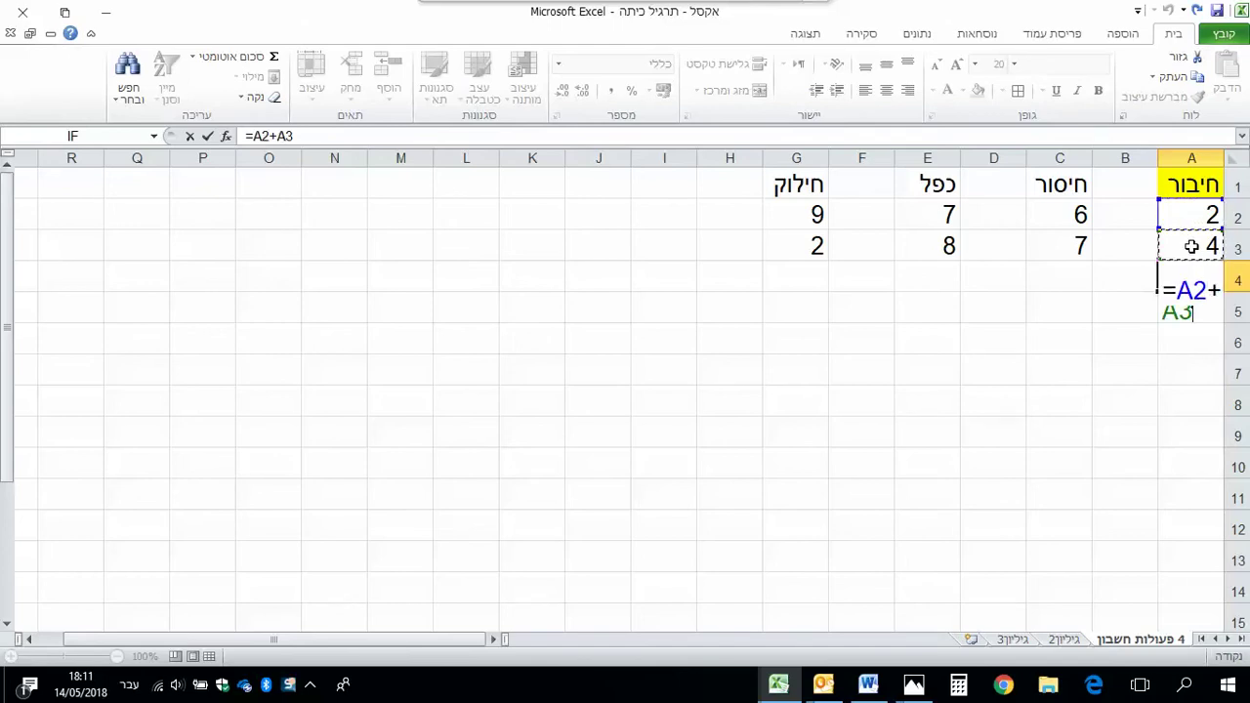
pyautogui.press('Return')
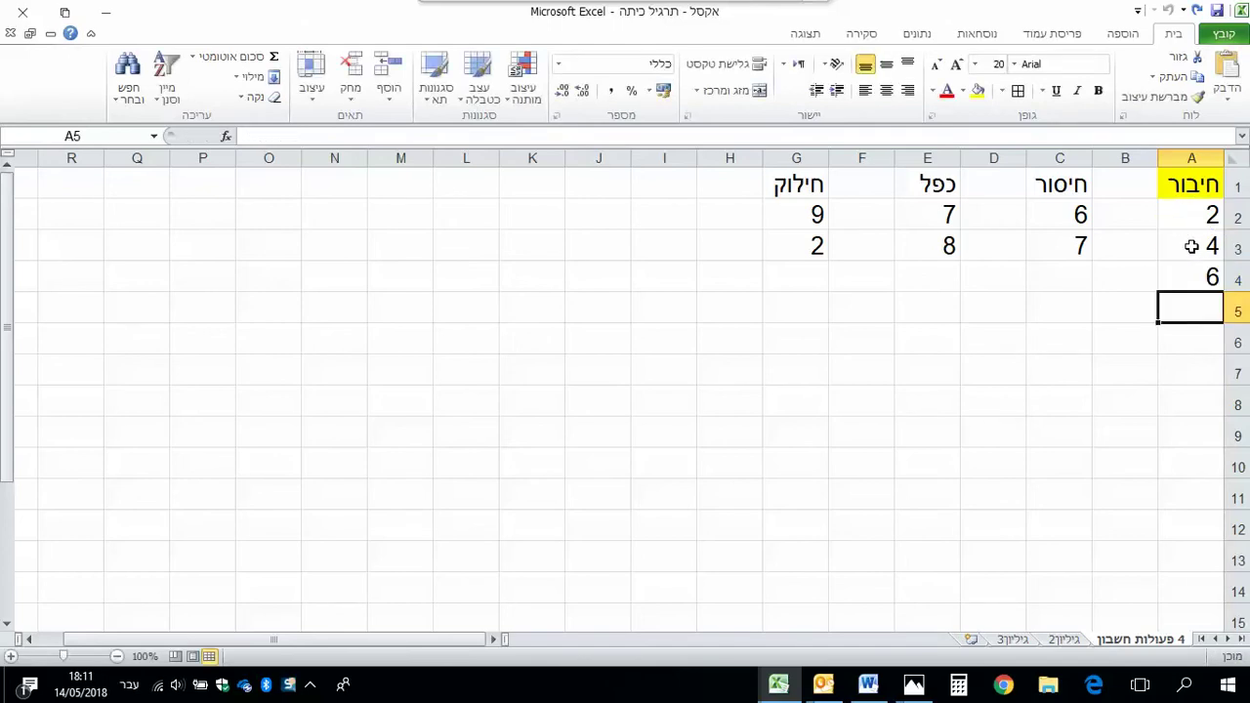
# Step: Fill the חיסור header C1 yellow and enter =C2-C3 in C4, giving -1
pyautogui.click(1041, 185)
pyautogui.click(988, 89)
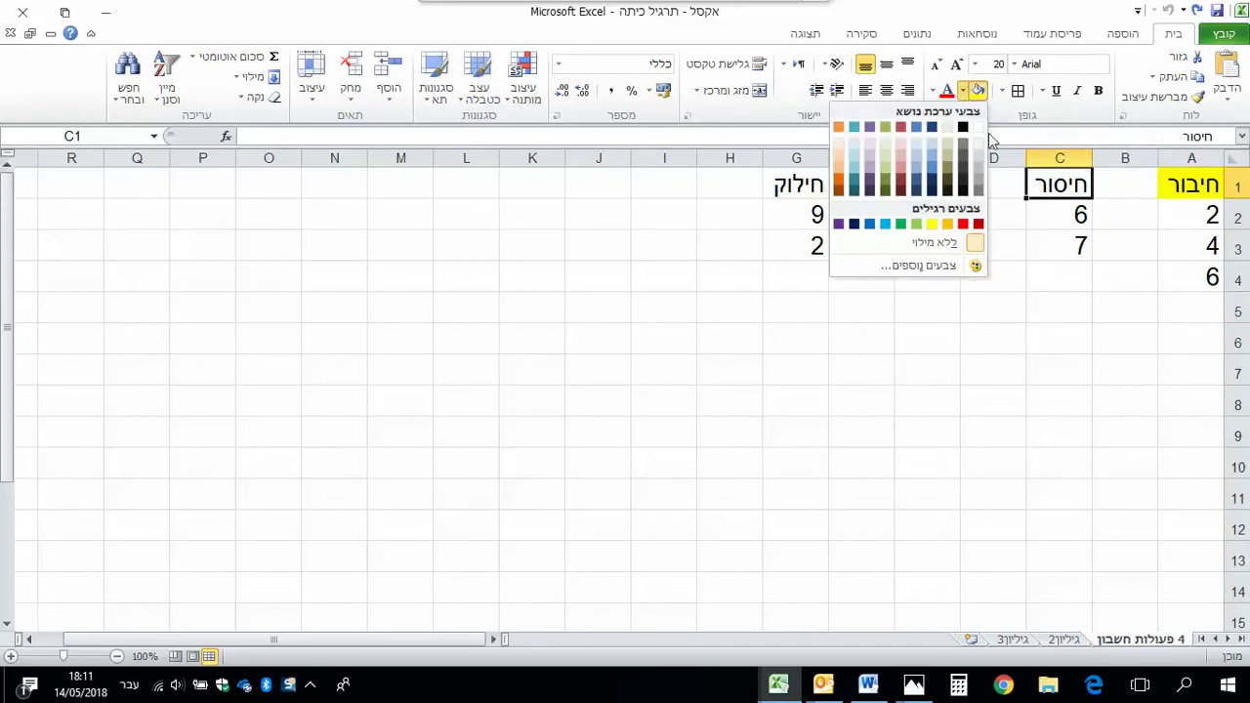
pyautogui.click(932, 224)
pyautogui.click(1074, 284)
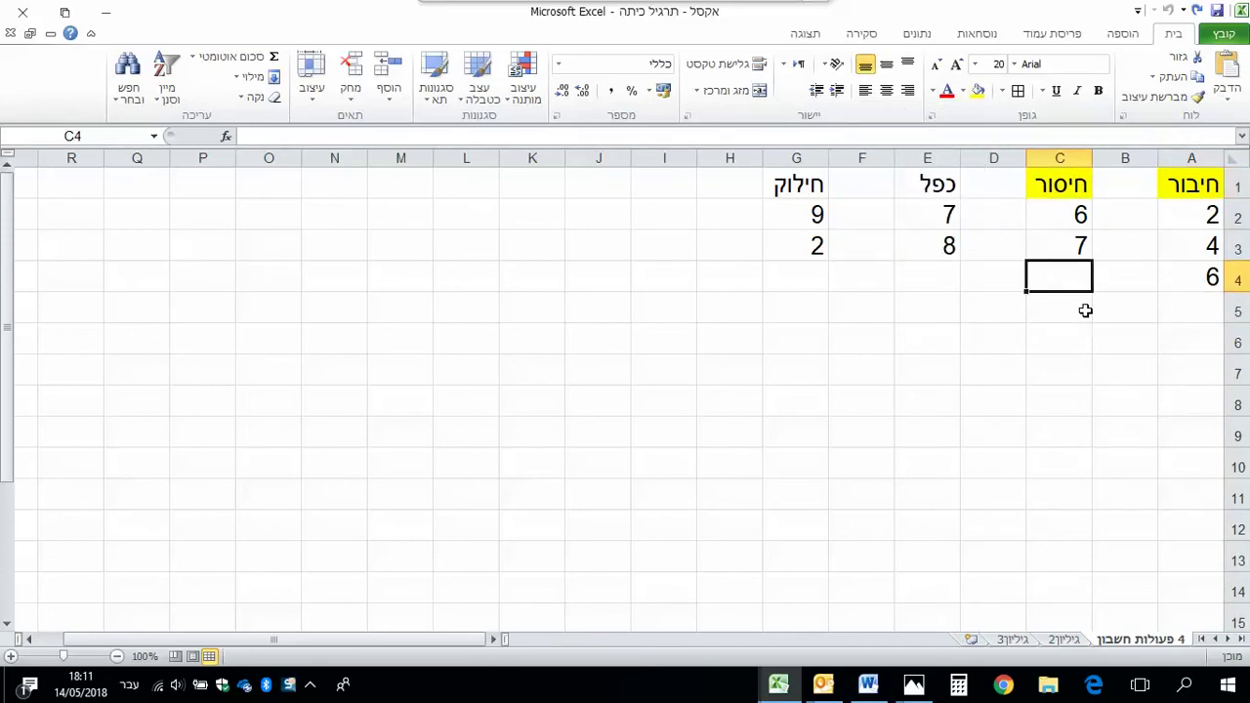
pyautogui.write('=')
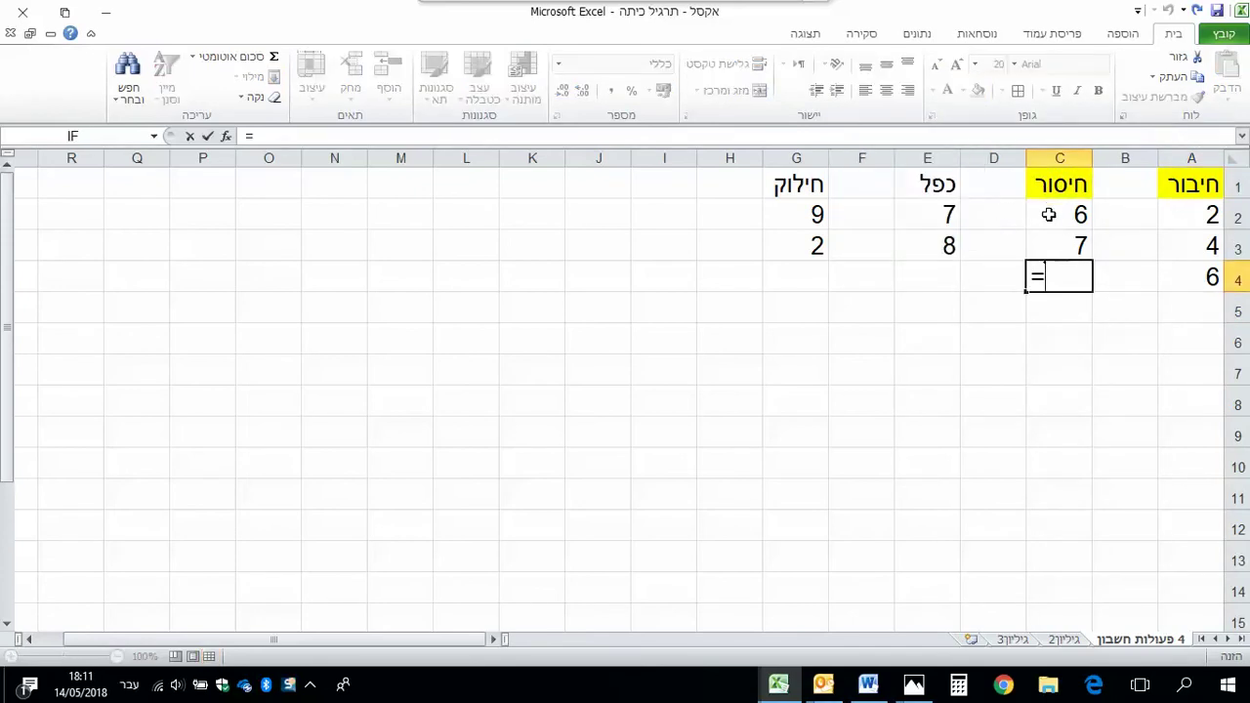
pyautogui.click(1048, 214)
pyautogui.write('-')
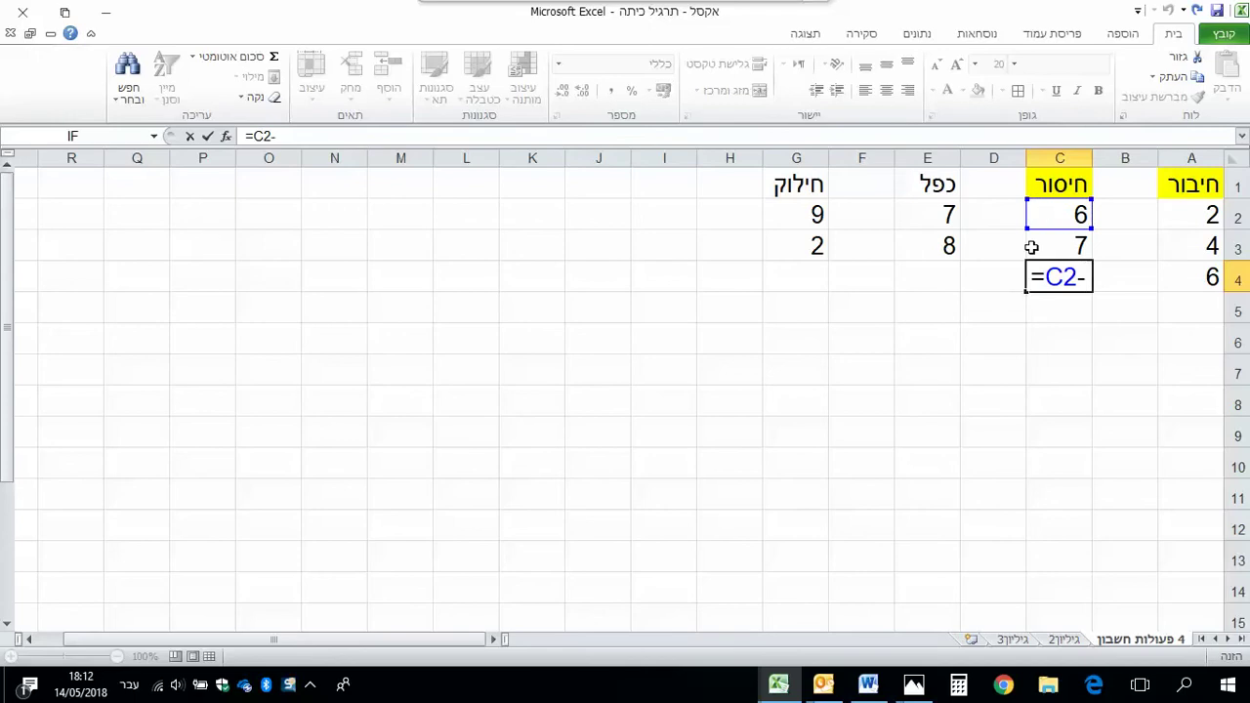
pyautogui.click(1041, 243)
pyautogui.press('Return')
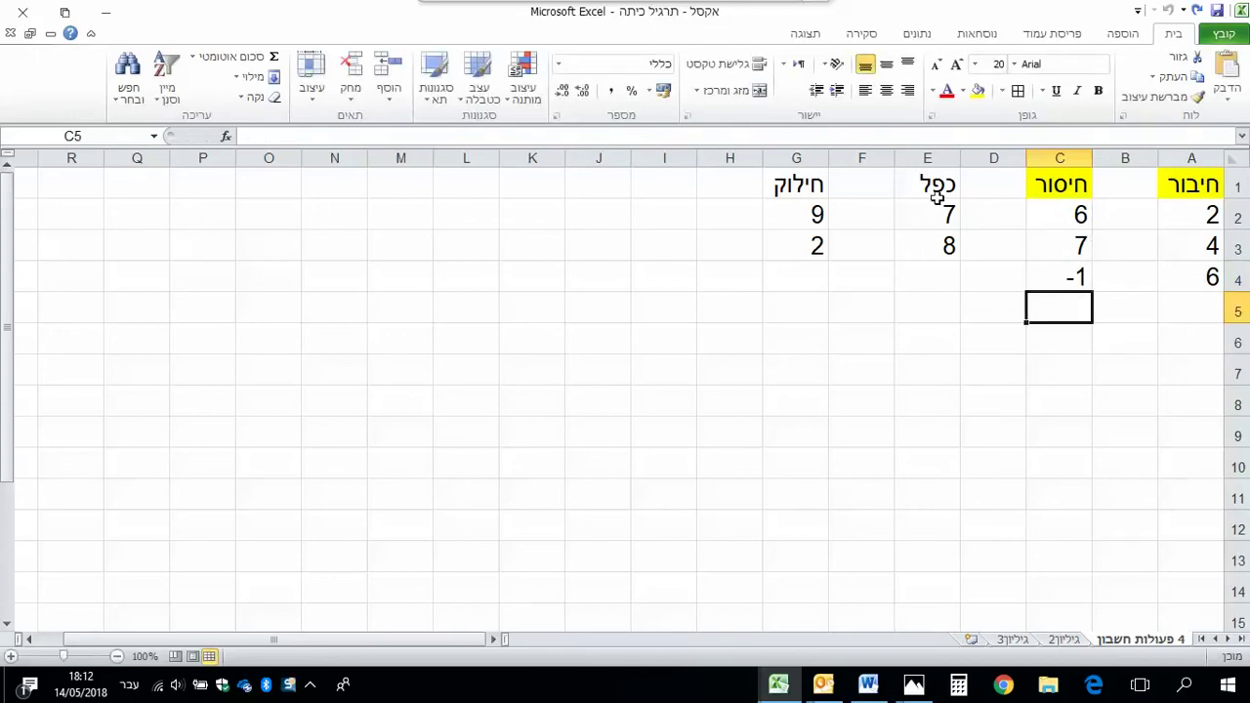
pyautogui.moveTo(928, 158); pyautogui.dragTo(882, 242)
# Step: Fill the כפל header E1 yellow and enter =E2*E3 in E4, giving 56
pyautogui.click(913, 184)
pyautogui.click(978, 90)
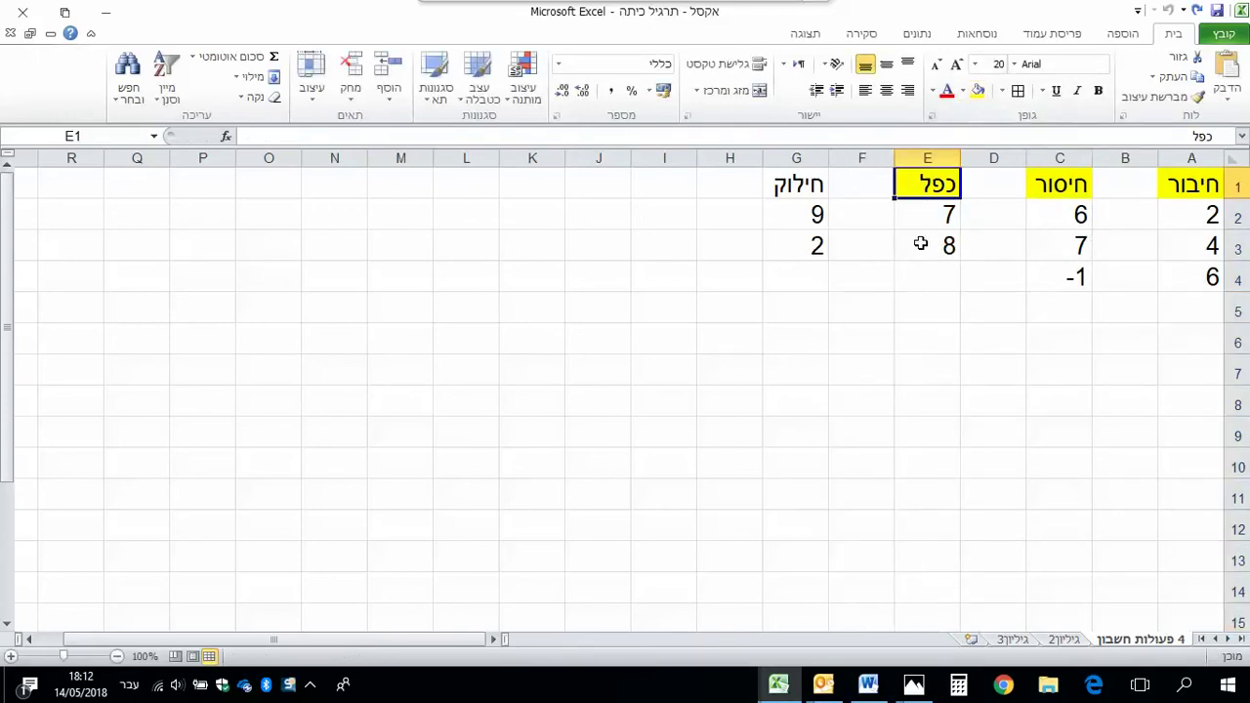
pyautogui.click(920, 274)
pyautogui.write('=')
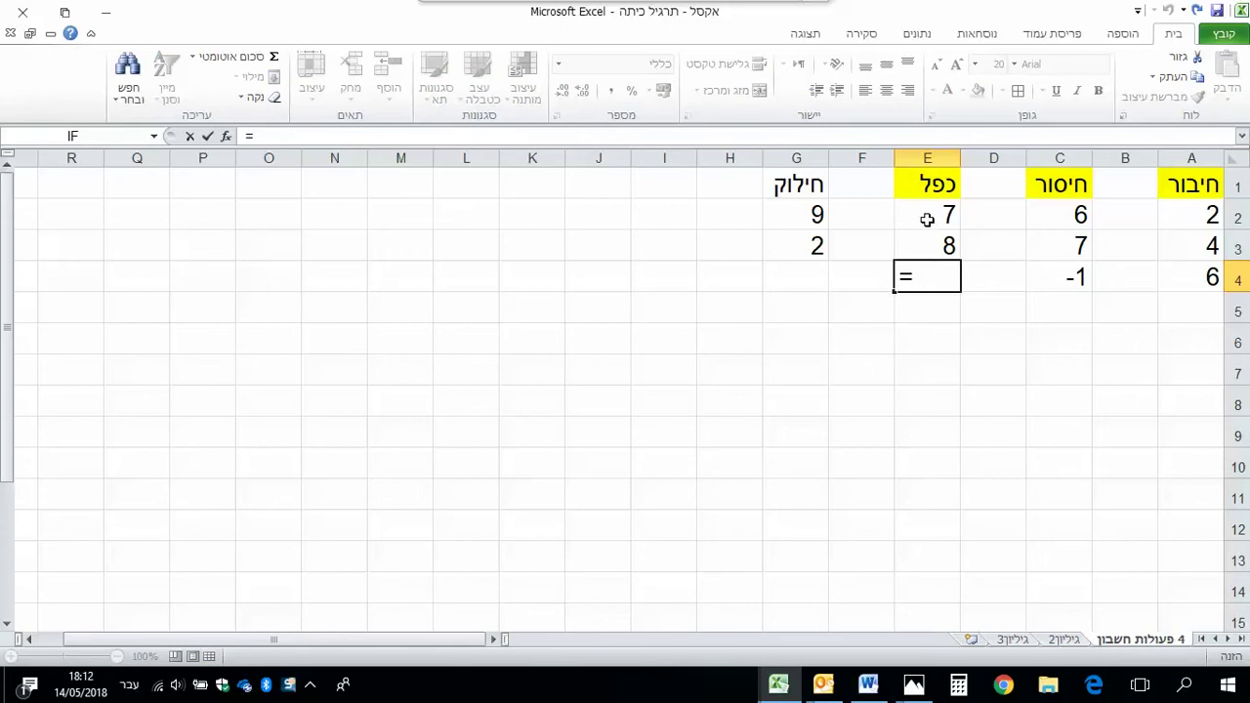
pyautogui.click(929, 218)
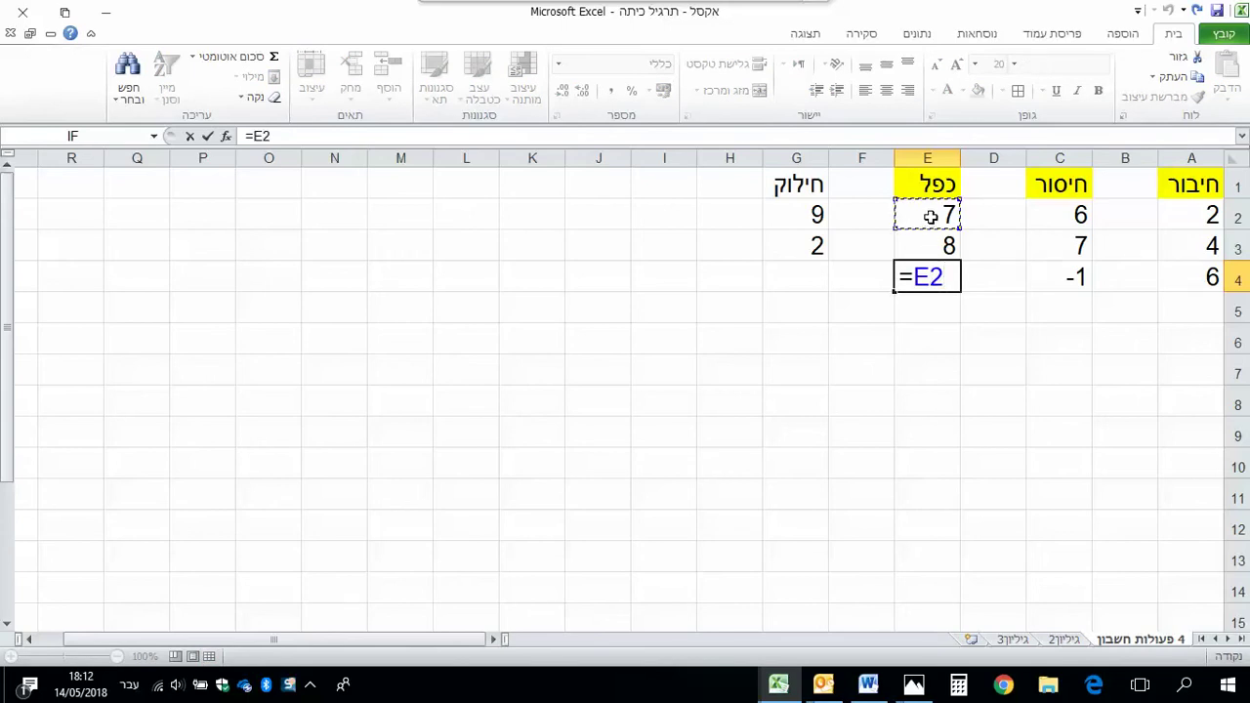
pyautogui.write('*')
pyautogui.click(935, 246)
pyautogui.press('Return')
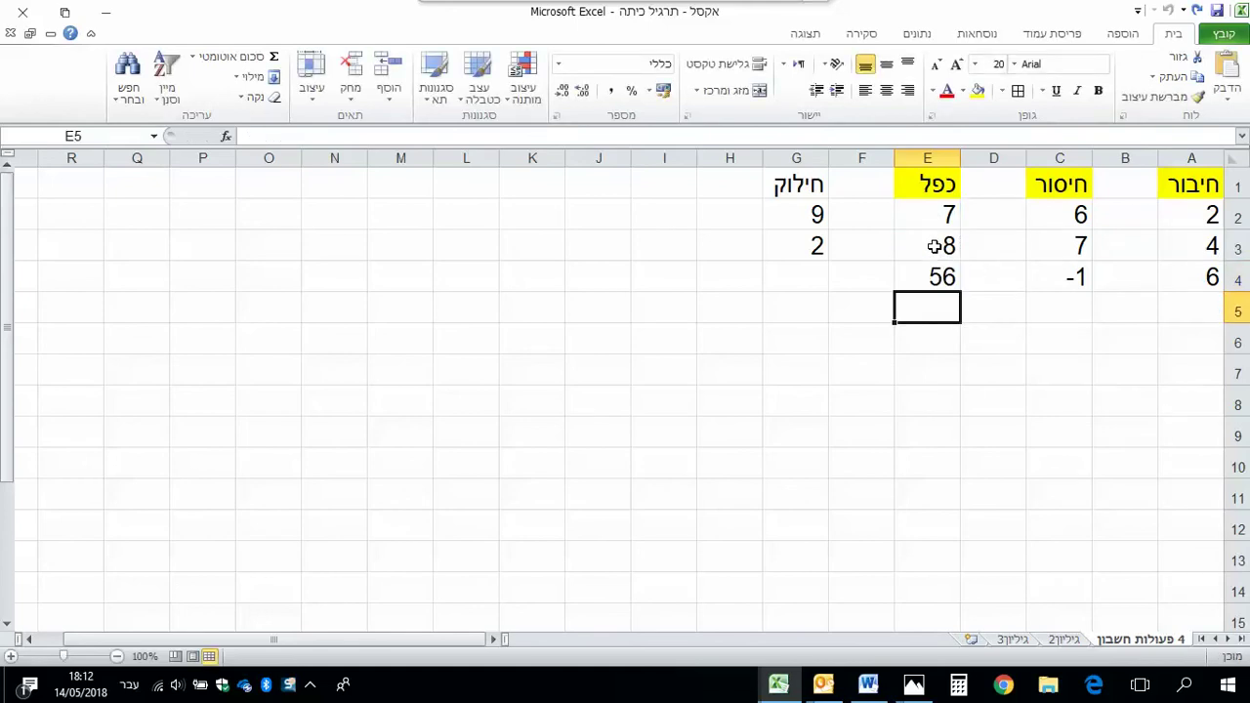
# Step: Enter the division formula =G2/G3 in G4 under the חילוק header, giving 4.5
pyautogui.click(808, 182)
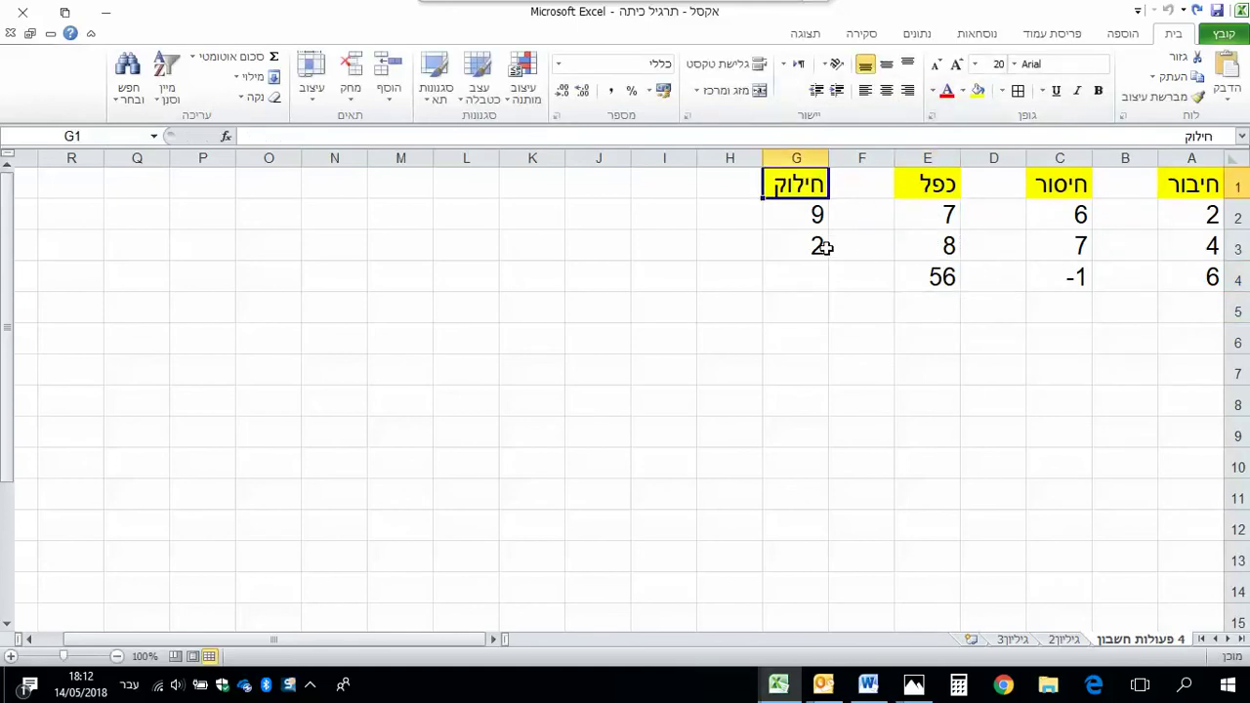
pyautogui.click(808, 276)
pyautogui.write('=')
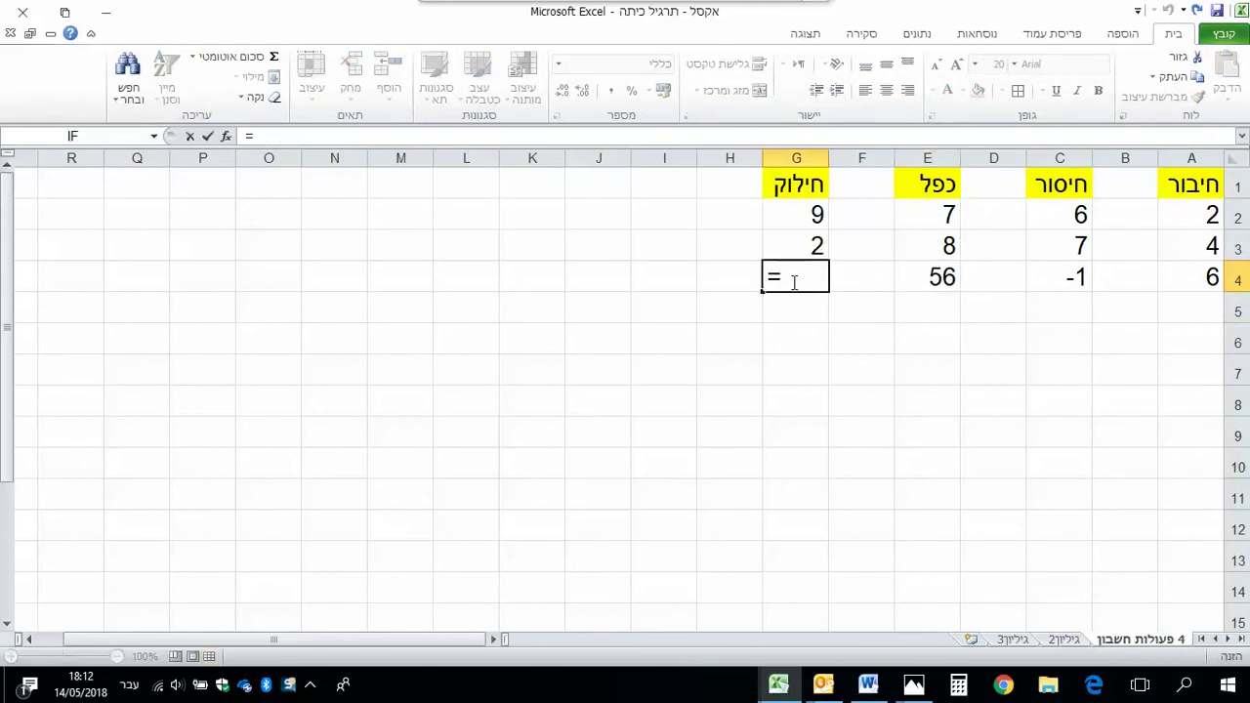
pyautogui.click(803, 213)
pyautogui.write('/')
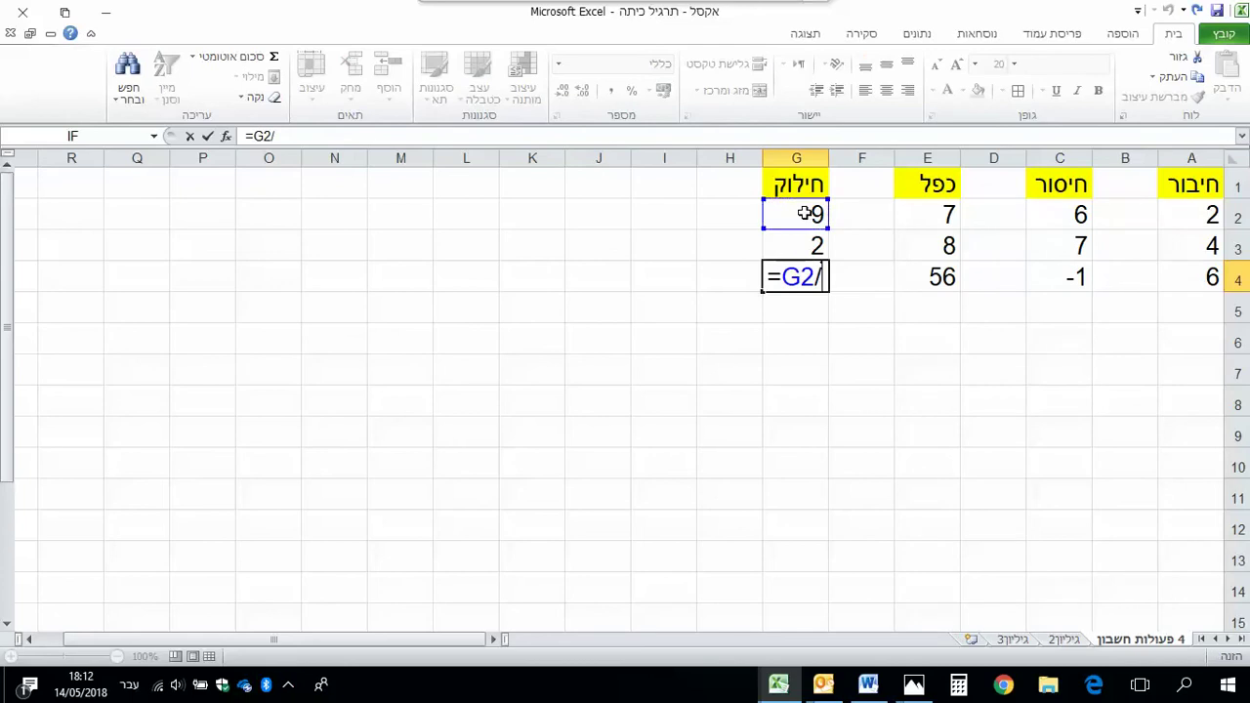
pyautogui.click(809, 244)
pyautogui.press('Return')
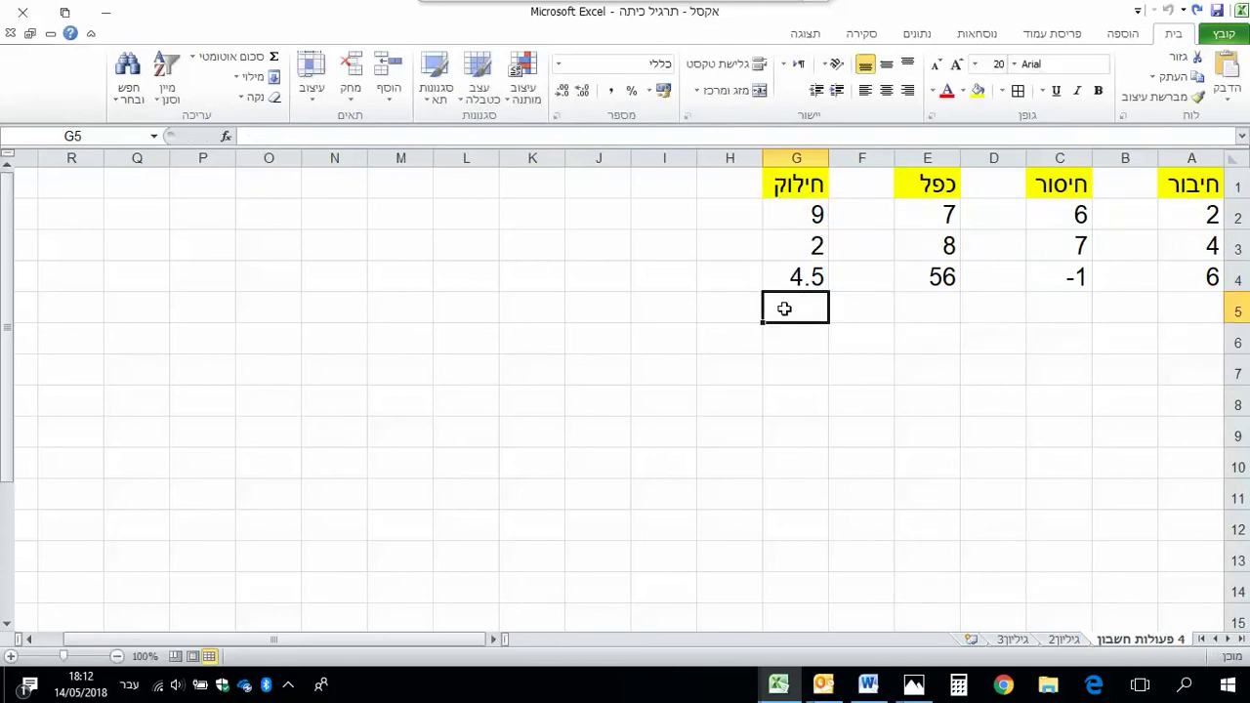
pyautogui.click(791, 277)
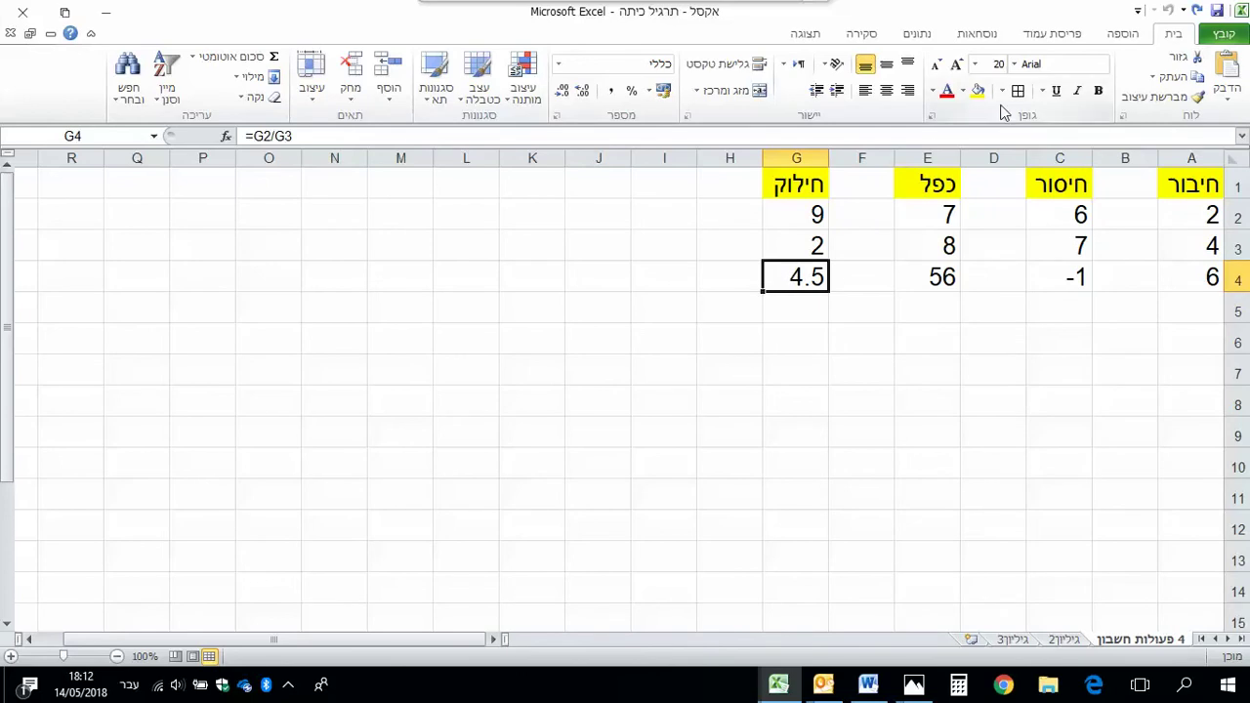
# Step: Fill the four result cells G4, E4, C4 and A4 green
pyautogui.click(965, 91)
pyautogui.click(914, 220)
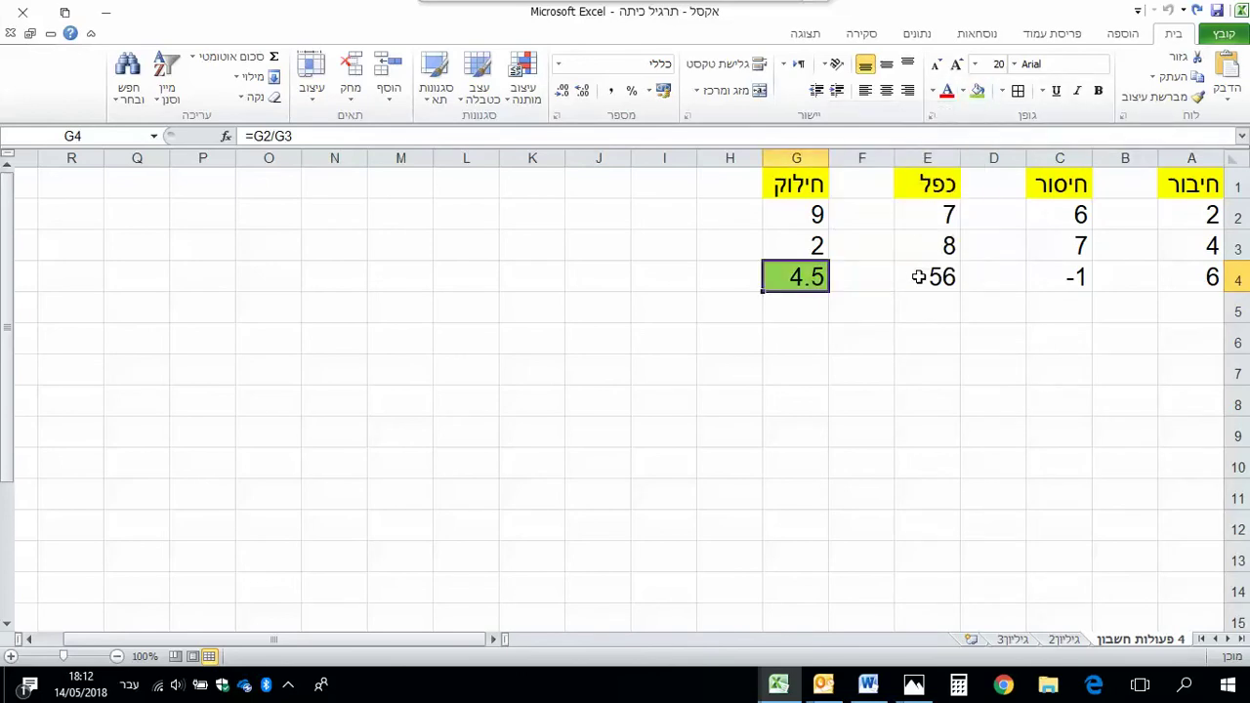
pyautogui.click(917, 276)
pyautogui.click(976, 92)
pyautogui.click(1051, 279)
pyautogui.click(977, 92)
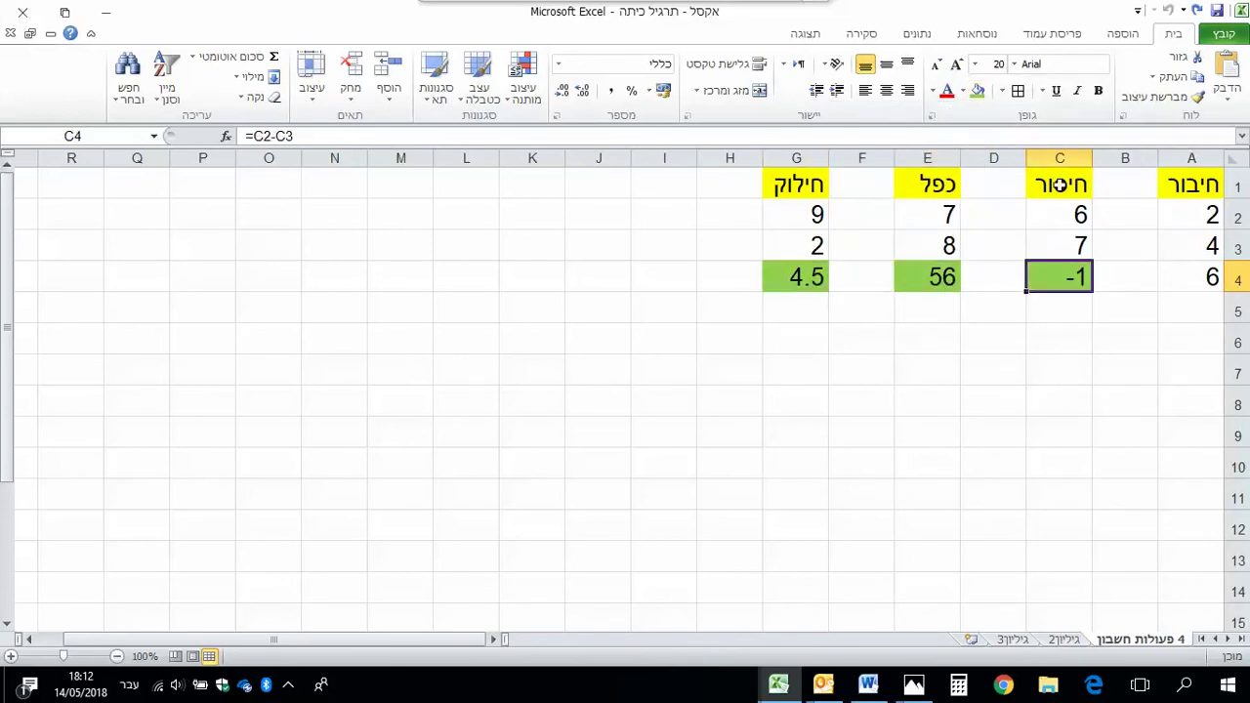
pyautogui.click(1190, 276)
pyautogui.click(977, 91)
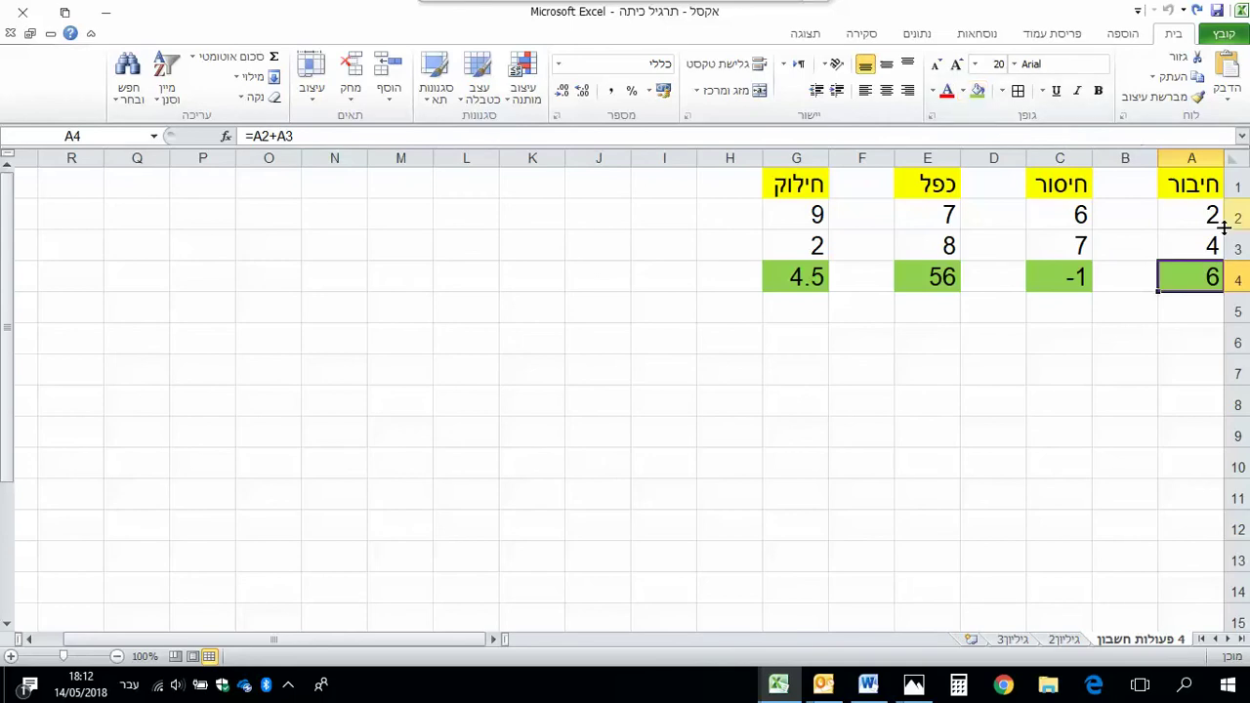
# Step: Apply All Borders to A1:A4, C1:C4, E1:E4 and G1:G4, then preview the printout
pyautogui.moveTo(1195, 276); pyautogui.dragTo(1197, 186)
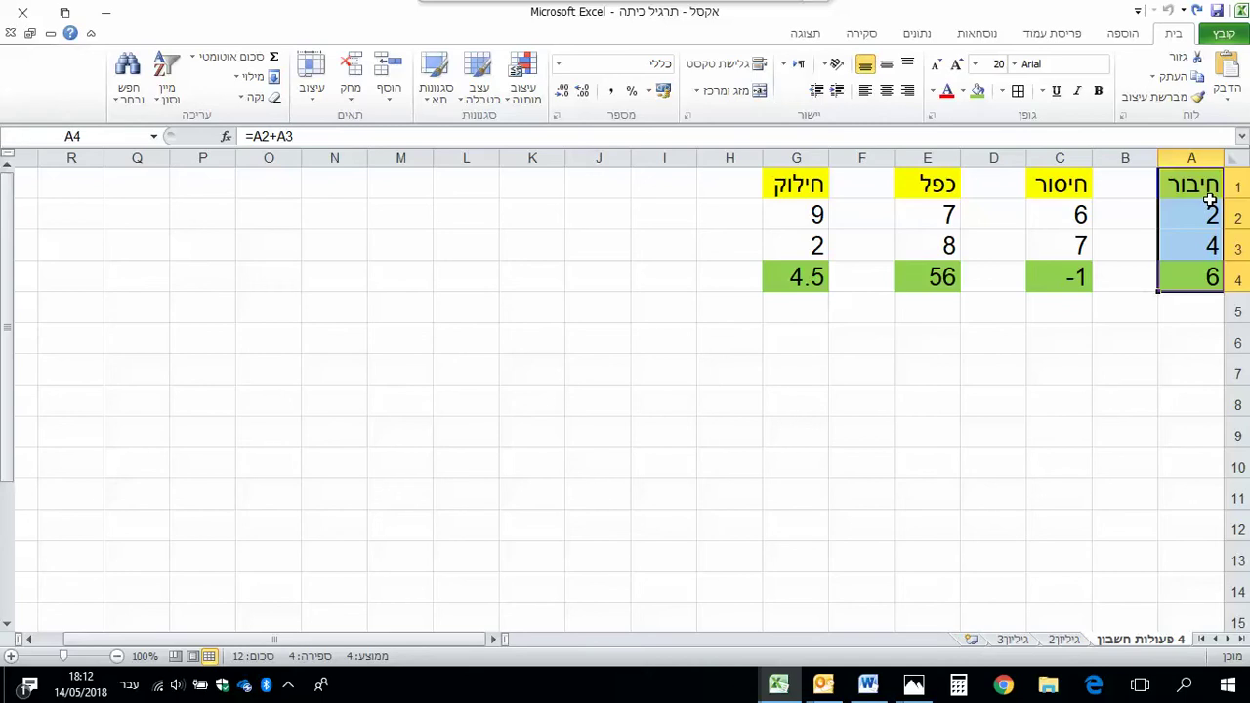
pyautogui.click(1001, 92)
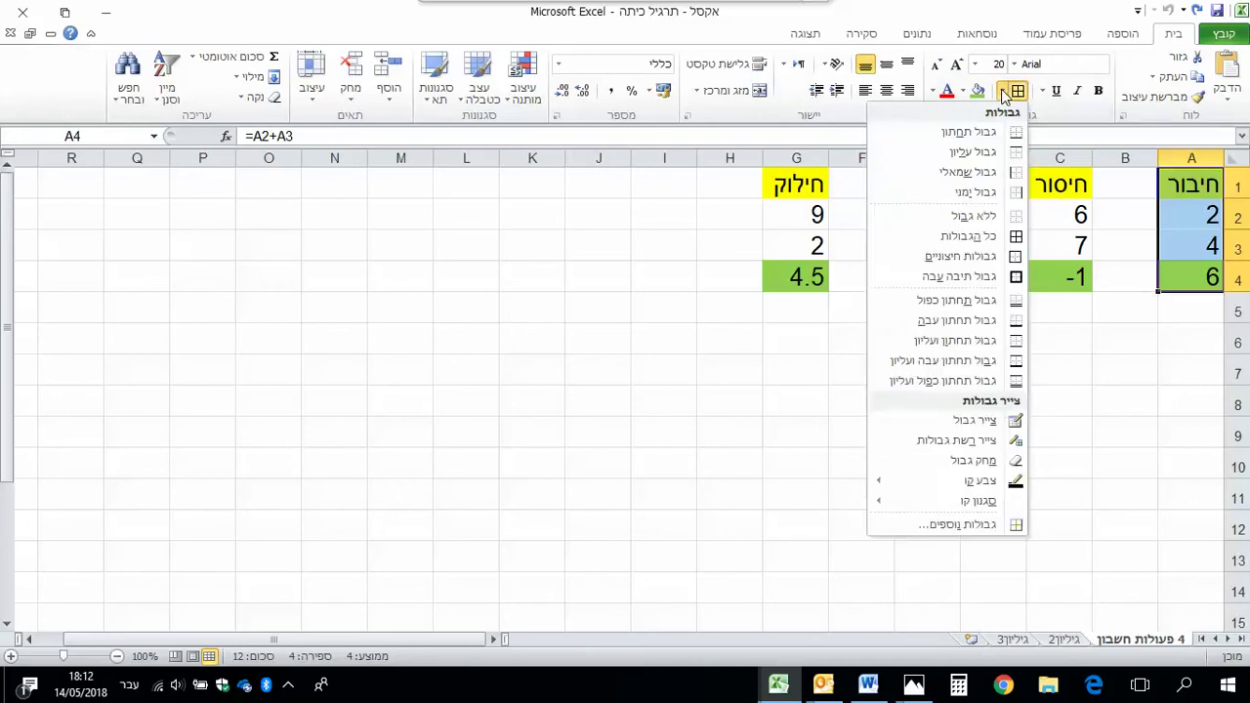
pyautogui.click(937, 243)
pyautogui.moveTo(1074, 278); pyautogui.dragTo(1064, 185)
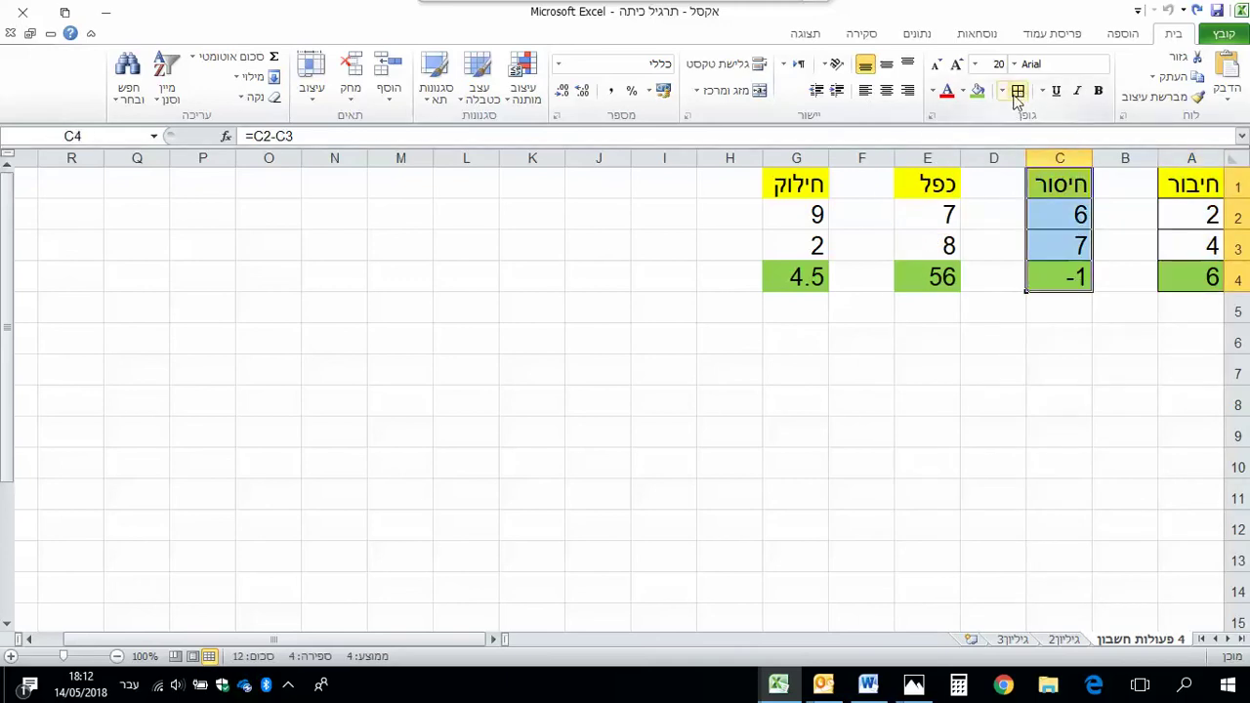
pyautogui.click(1017, 92)
pyautogui.moveTo(937, 277); pyautogui.dragTo(927, 186)
pyautogui.click(1017, 92)
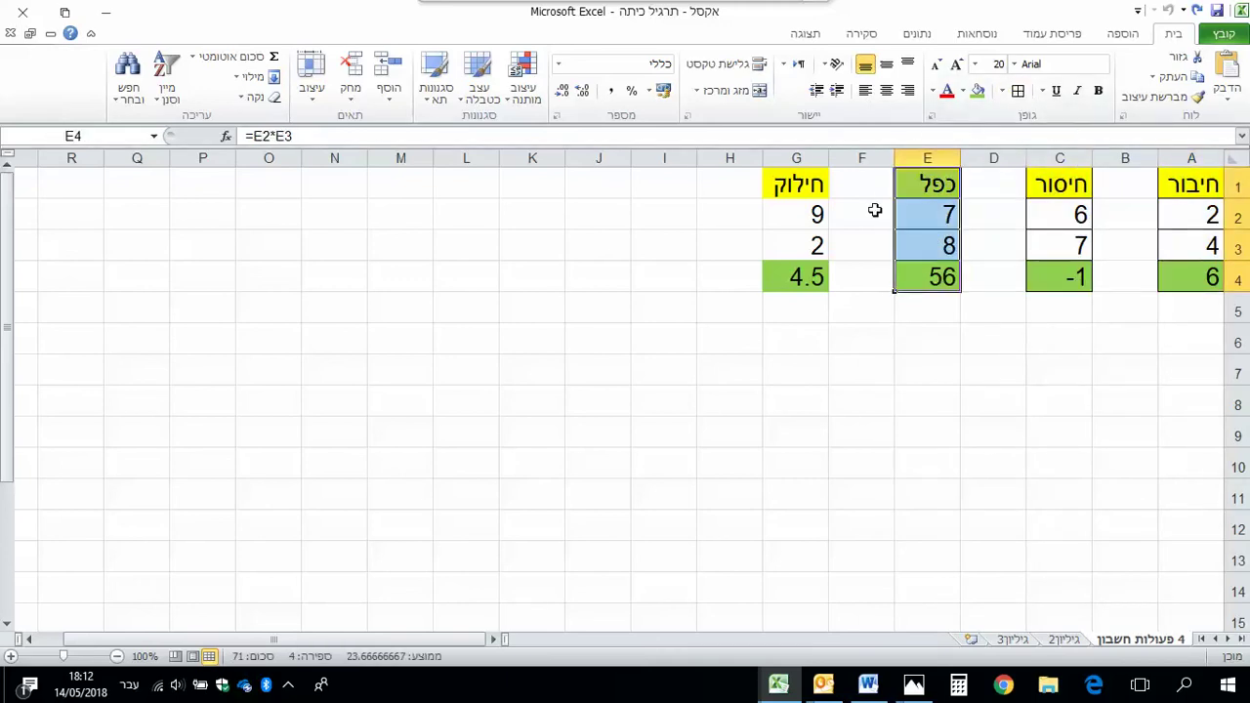
pyautogui.moveTo(797, 279); pyautogui.dragTo(796, 185)
pyautogui.click(1016, 92)
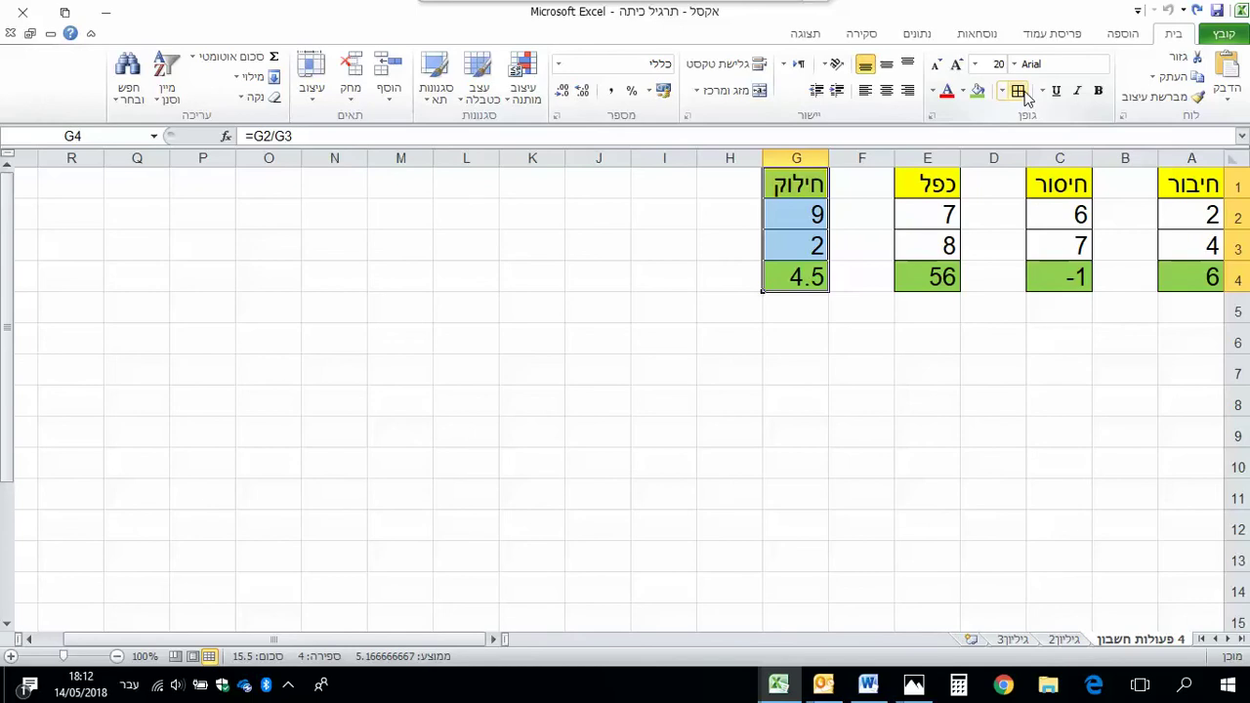
pyautogui.hotkey('ctrl', 'p')
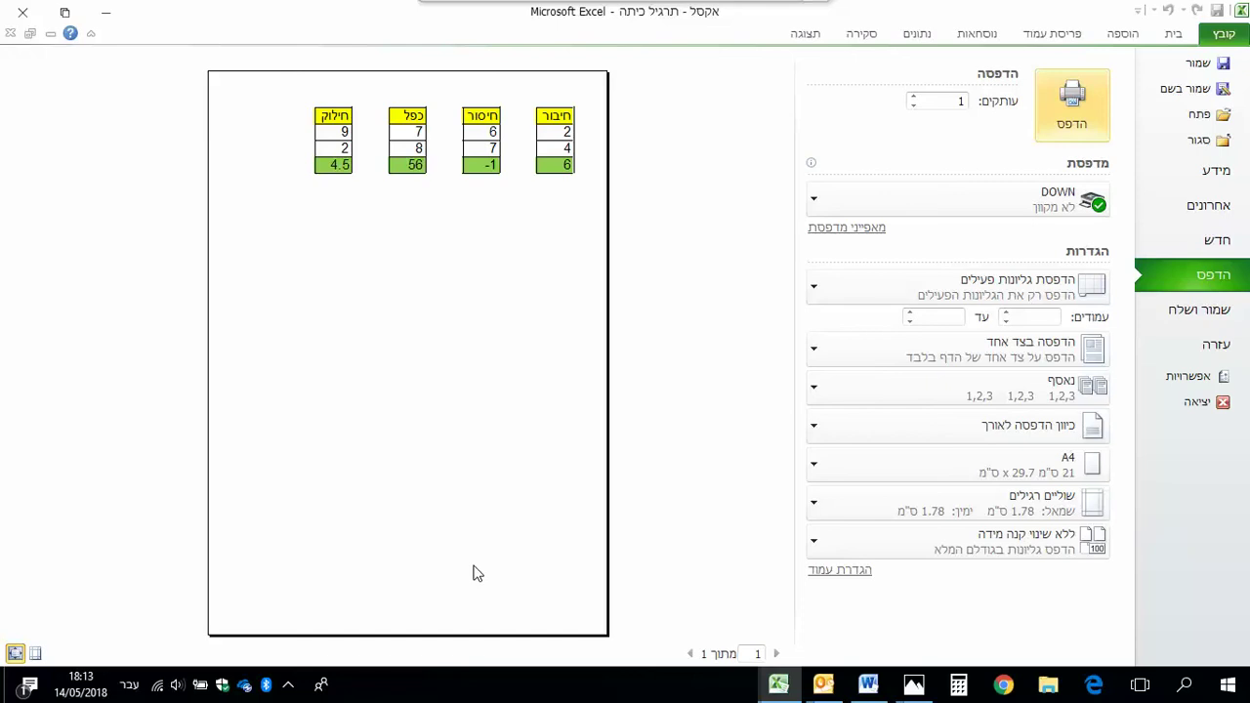
# Step: Leave print preview and colour the 4 פעולות חשבון sheet tab light green
pyautogui.press('Escape')
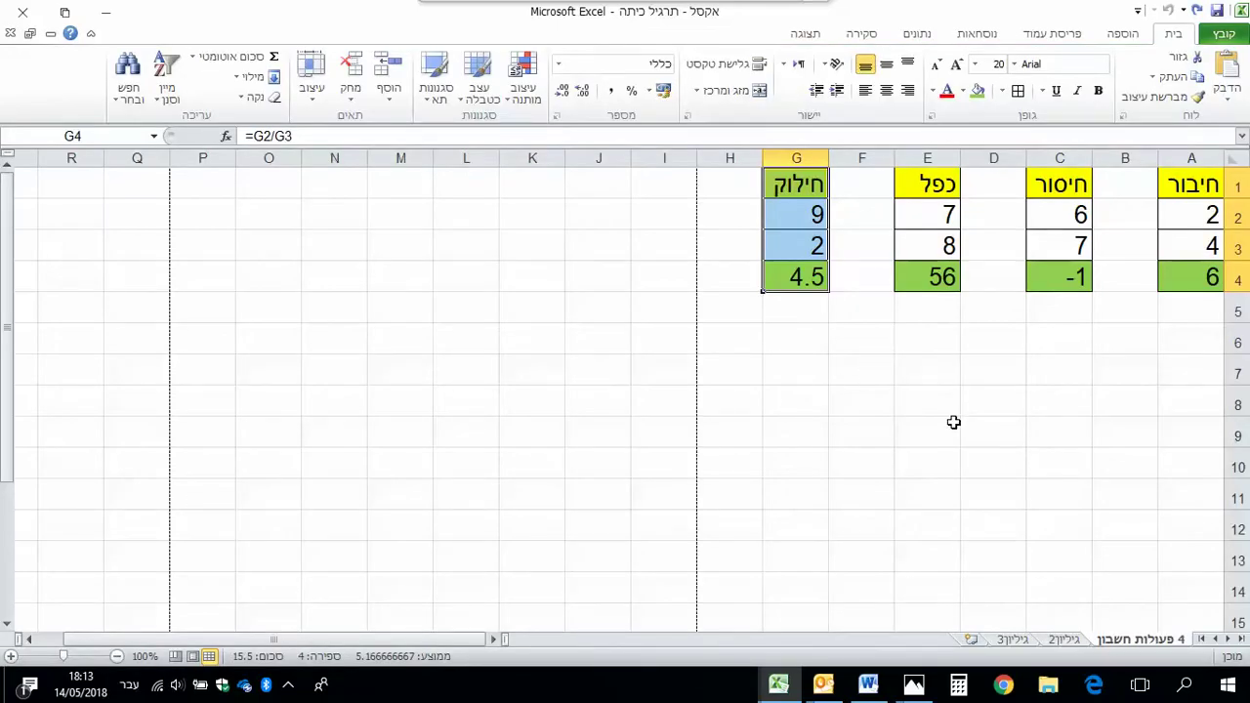
pyautogui.rightClick(1136, 641)
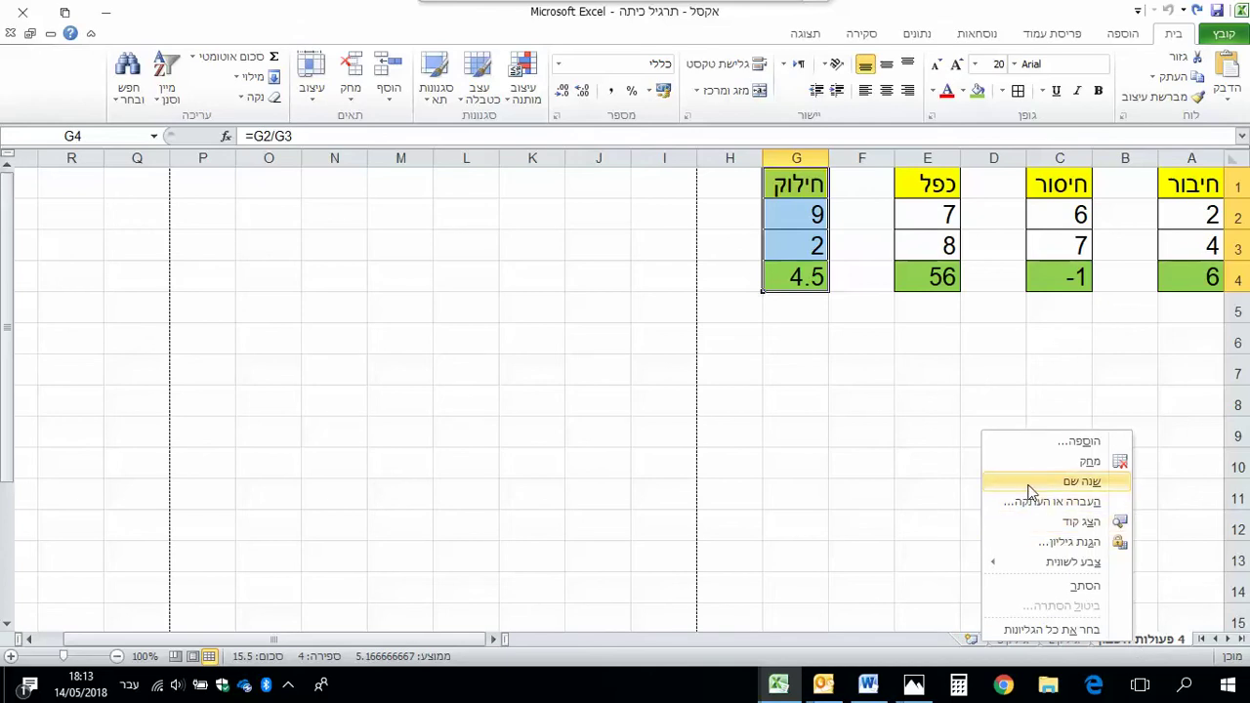
pyautogui.moveTo(1072, 562)
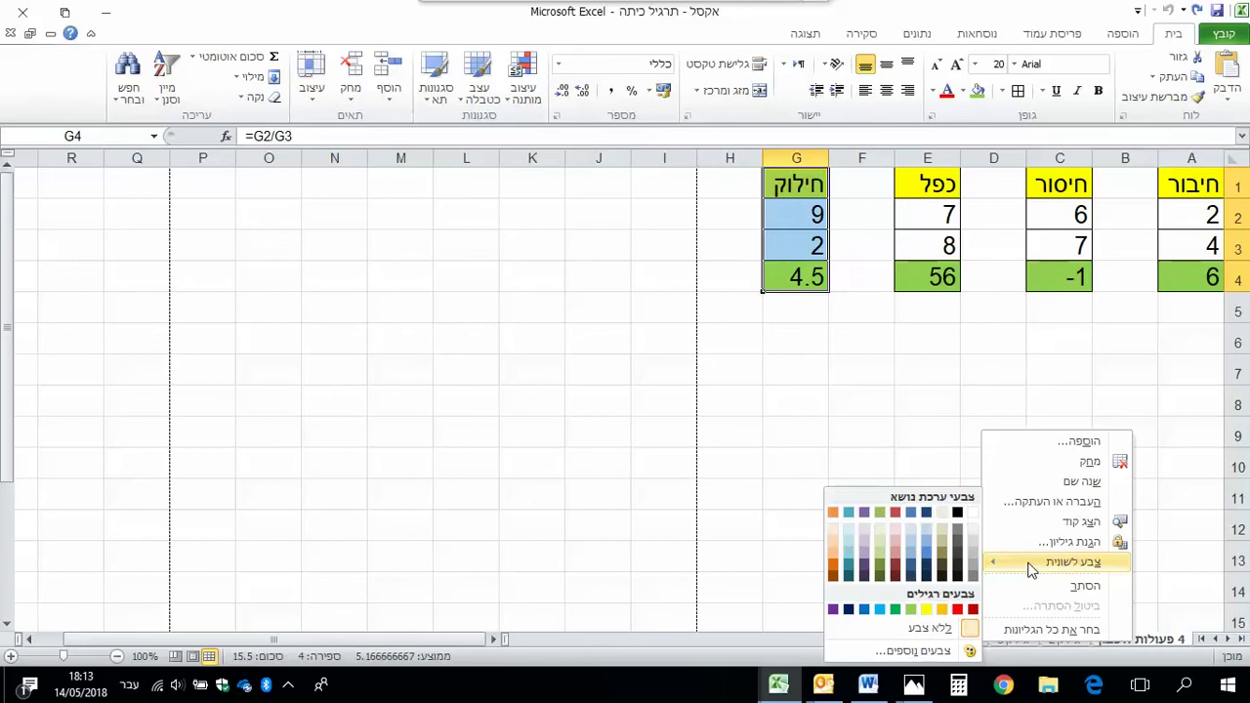
pyautogui.click(913, 610)
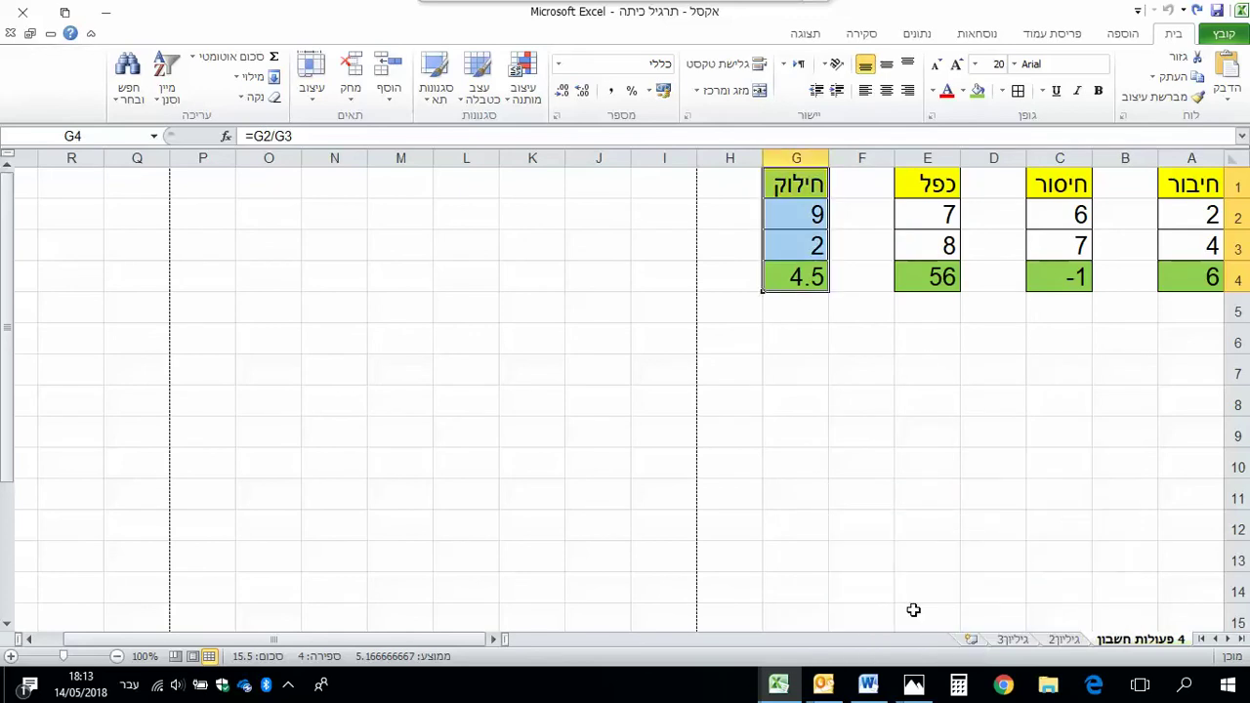
# Step: On גיליון2, clear A5:A10 and extend the 2, 3, 4 series down to A10
pyautogui.click(1063, 640)
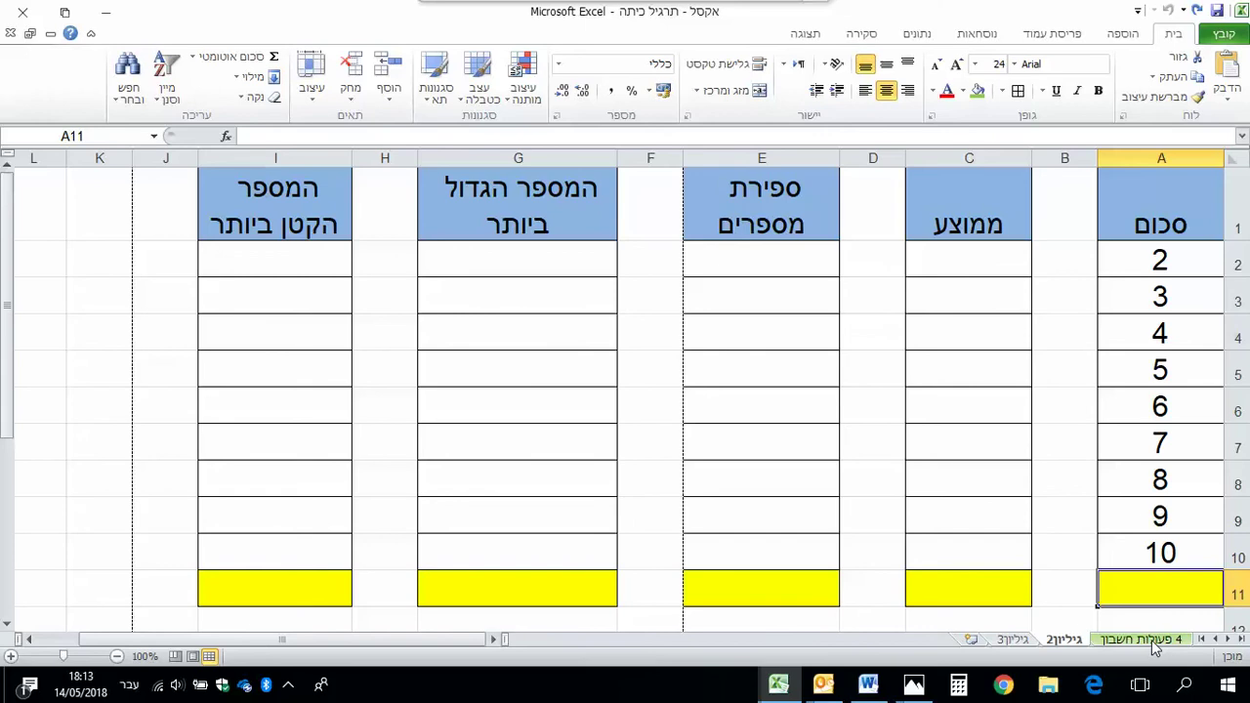
pyautogui.click(1122, 258)
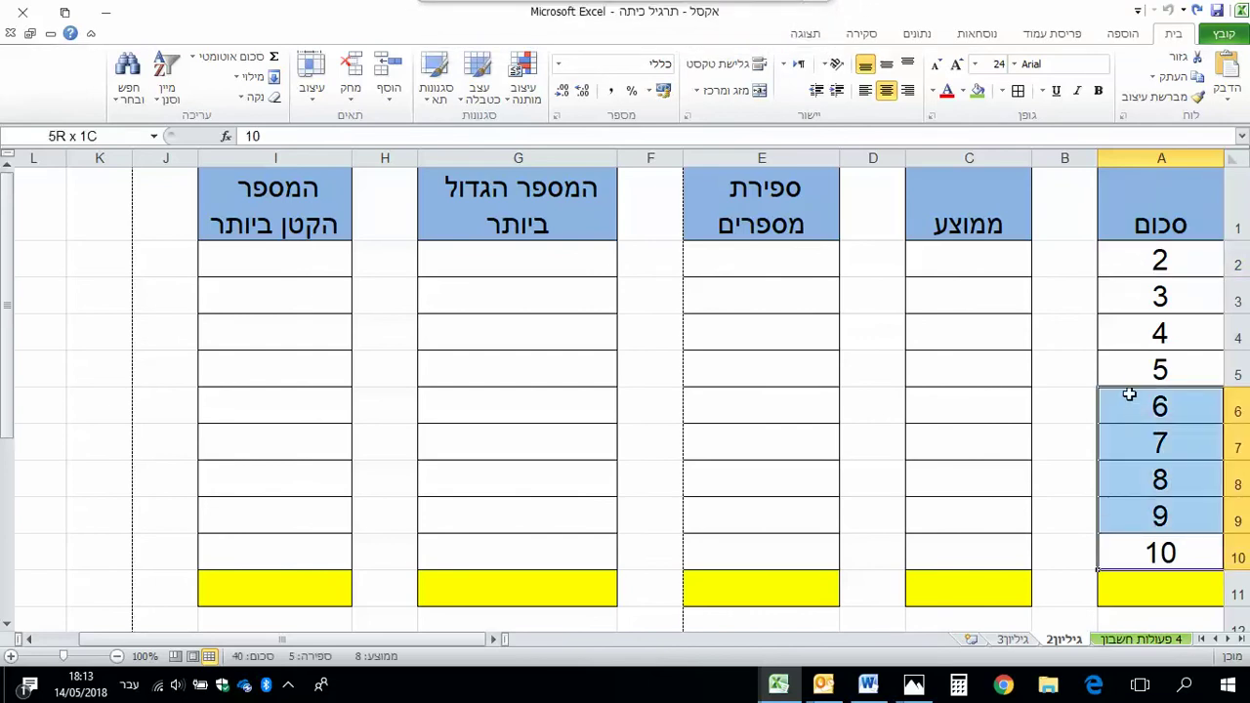
pyautogui.moveTo(1156, 553); pyautogui.dragTo(1126, 376)
pyautogui.press('Delete')
pyautogui.moveTo(1142, 259); pyautogui.dragTo(1153, 328)
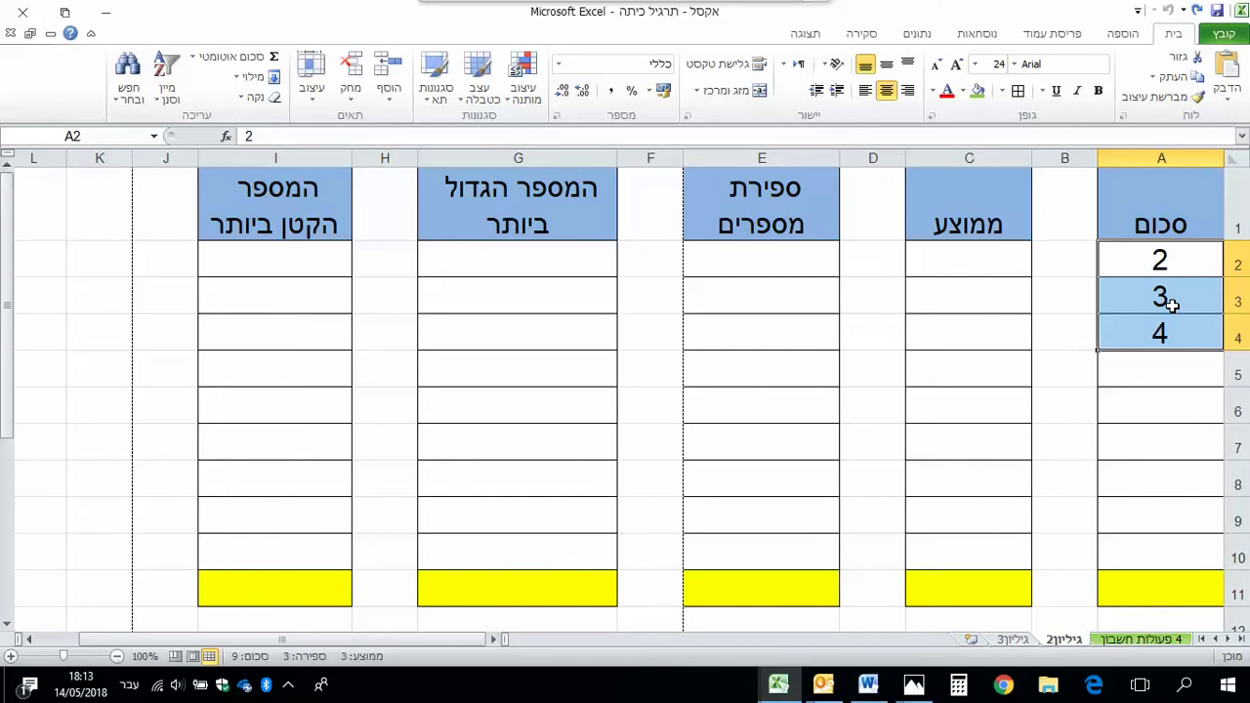
pyautogui.moveTo(1160, 258); pyautogui.dragTo(1159, 335)
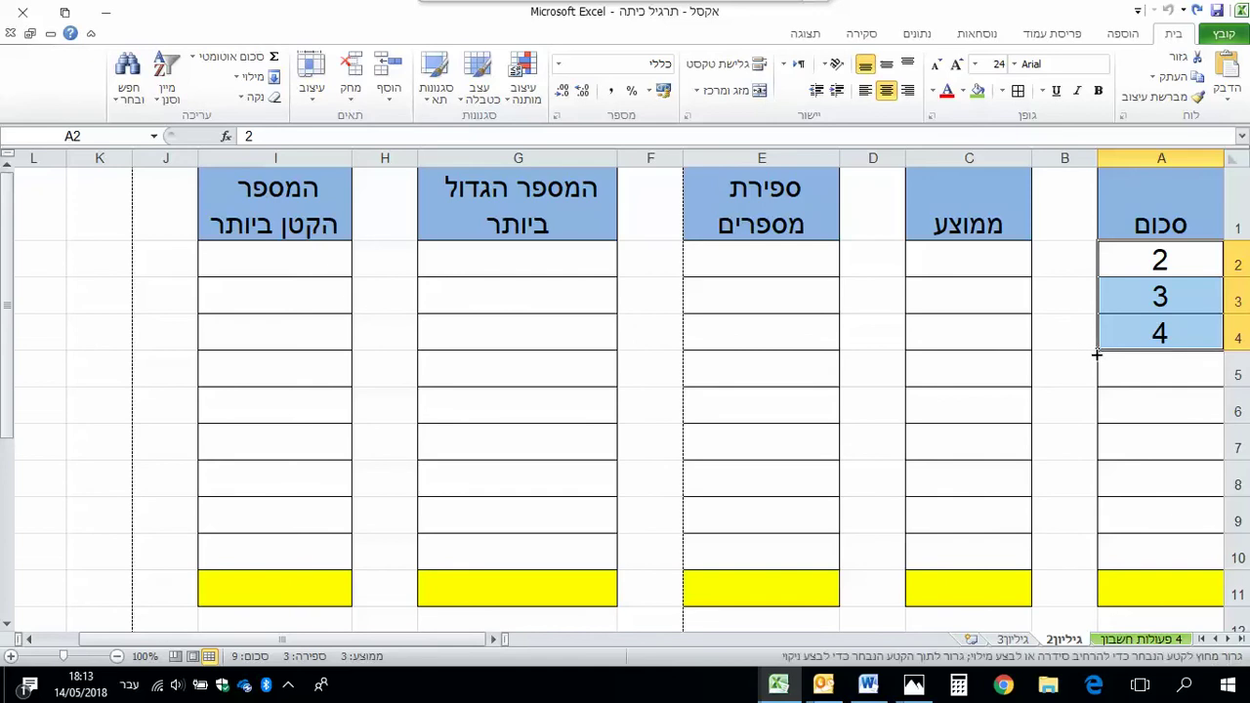
pyautogui.moveTo(1096, 351); pyautogui.dragTo(1109, 565)
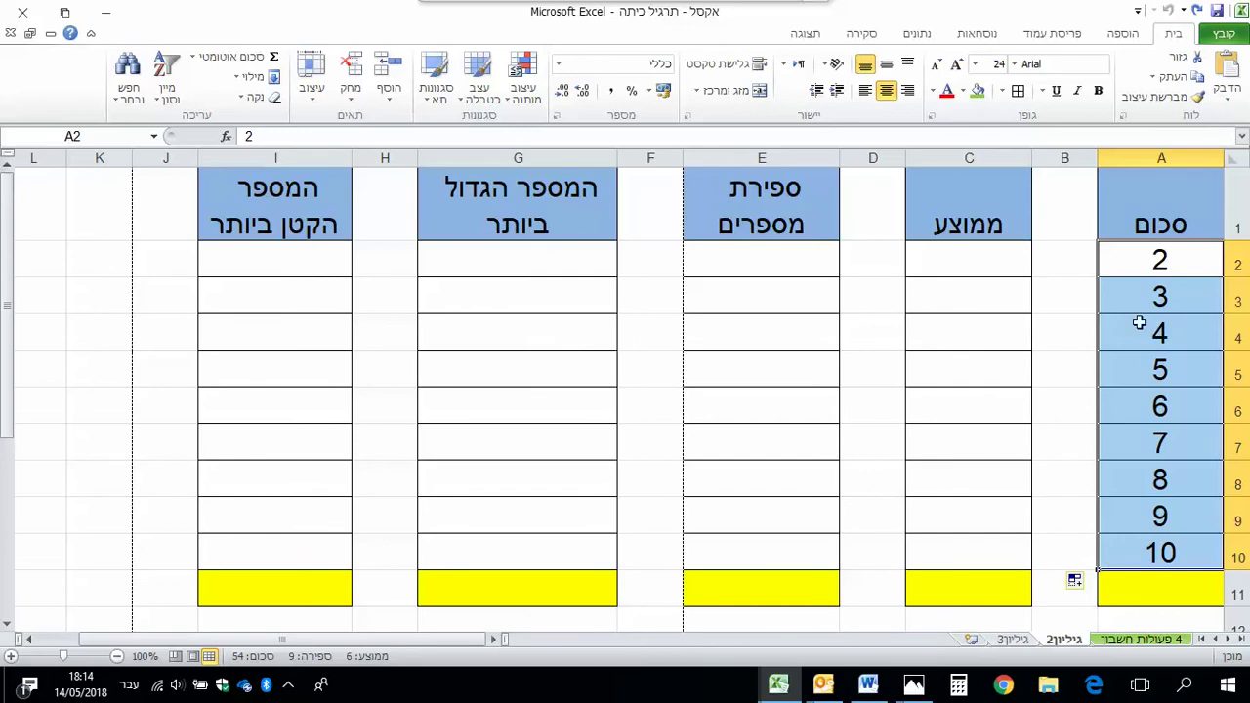
# Step: Copy the numbers 2–10 from A2:A10 and paste them at C2, E2, G2 and I2
pyautogui.moveTo(1125, 258); pyautogui.dragTo(1153, 552)
pyautogui.click(1180, 83)
pyautogui.click(989, 256)
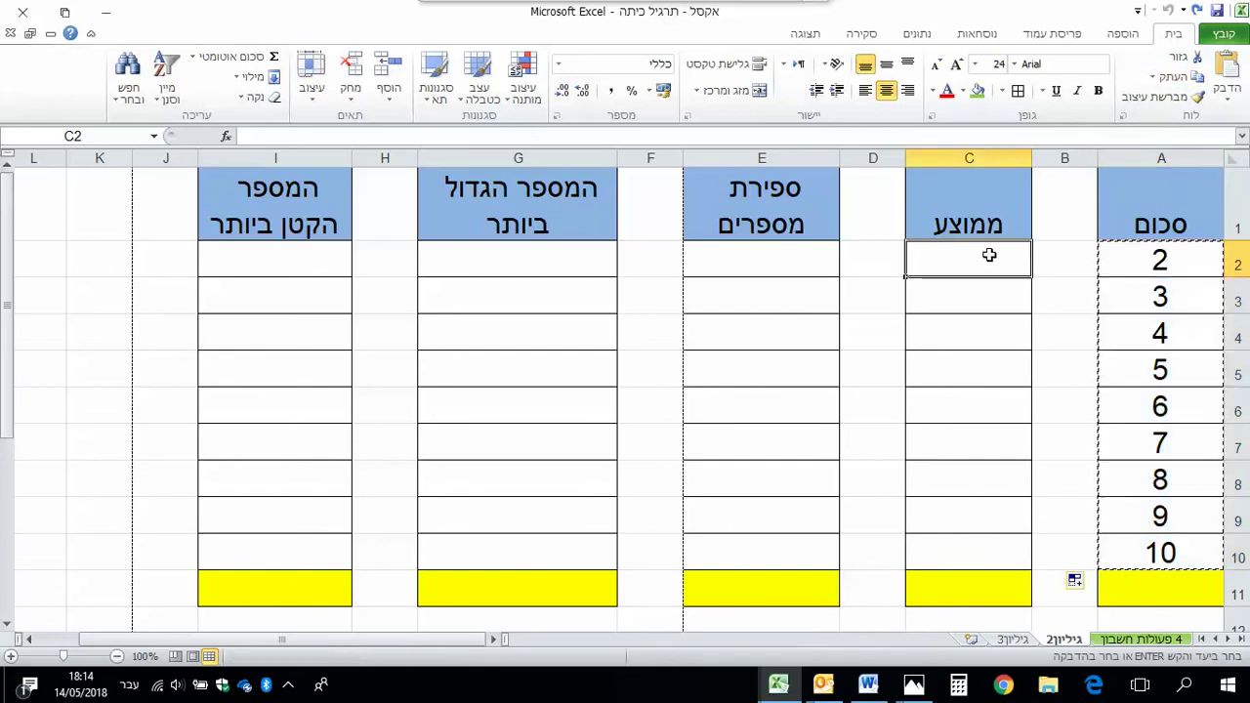
pyautogui.click(1233, 68)
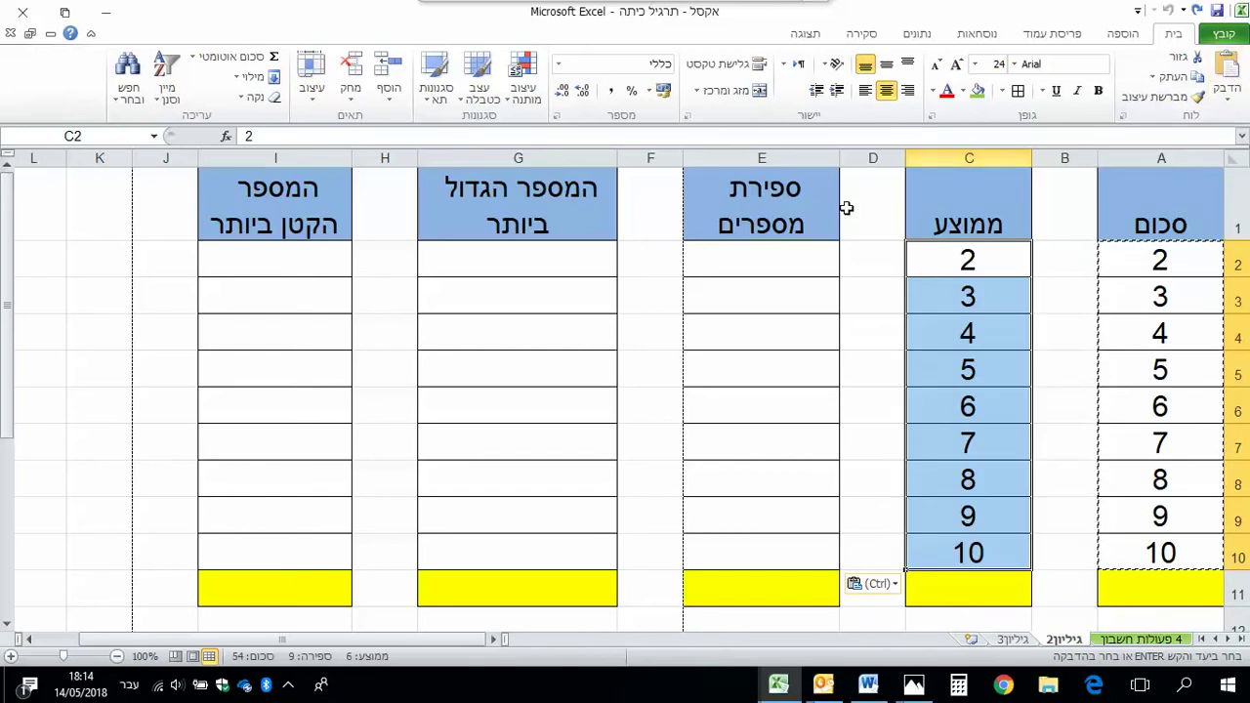
pyautogui.click(771, 258)
pyautogui.click(1226, 73)
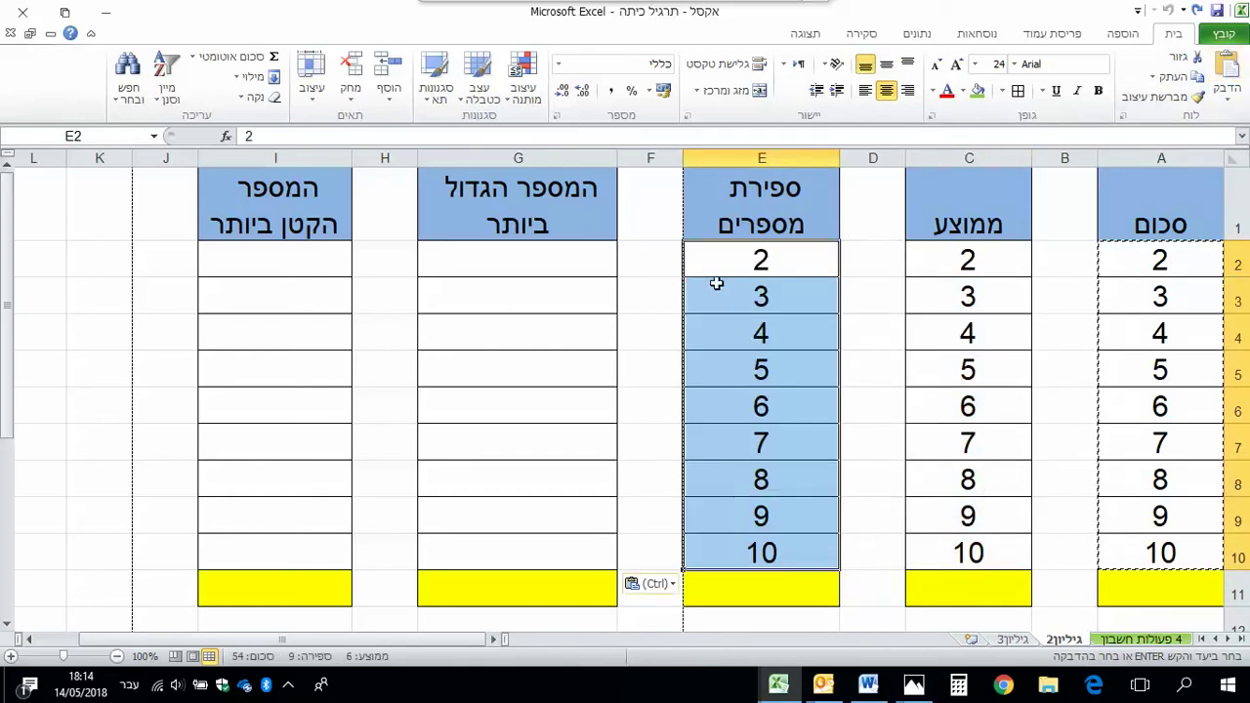
pyautogui.click(508, 270)
pyautogui.click(1226, 71)
pyautogui.click(249, 264)
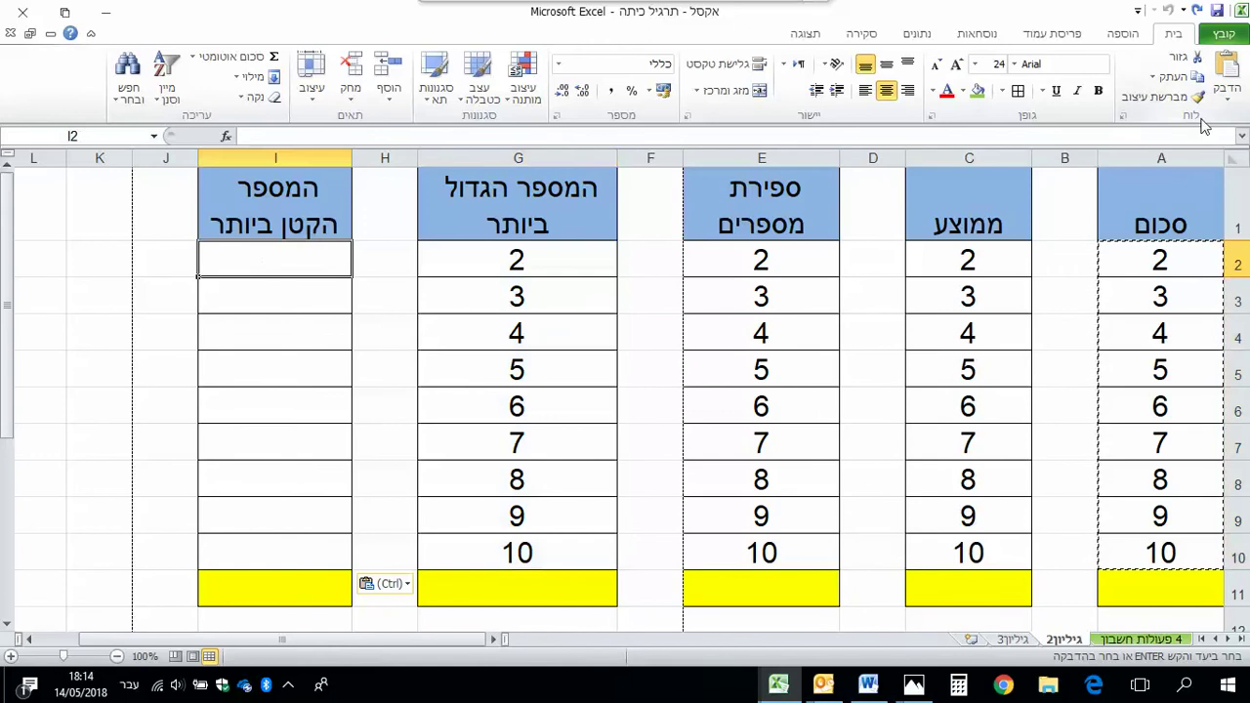
pyautogui.click(1230, 66)
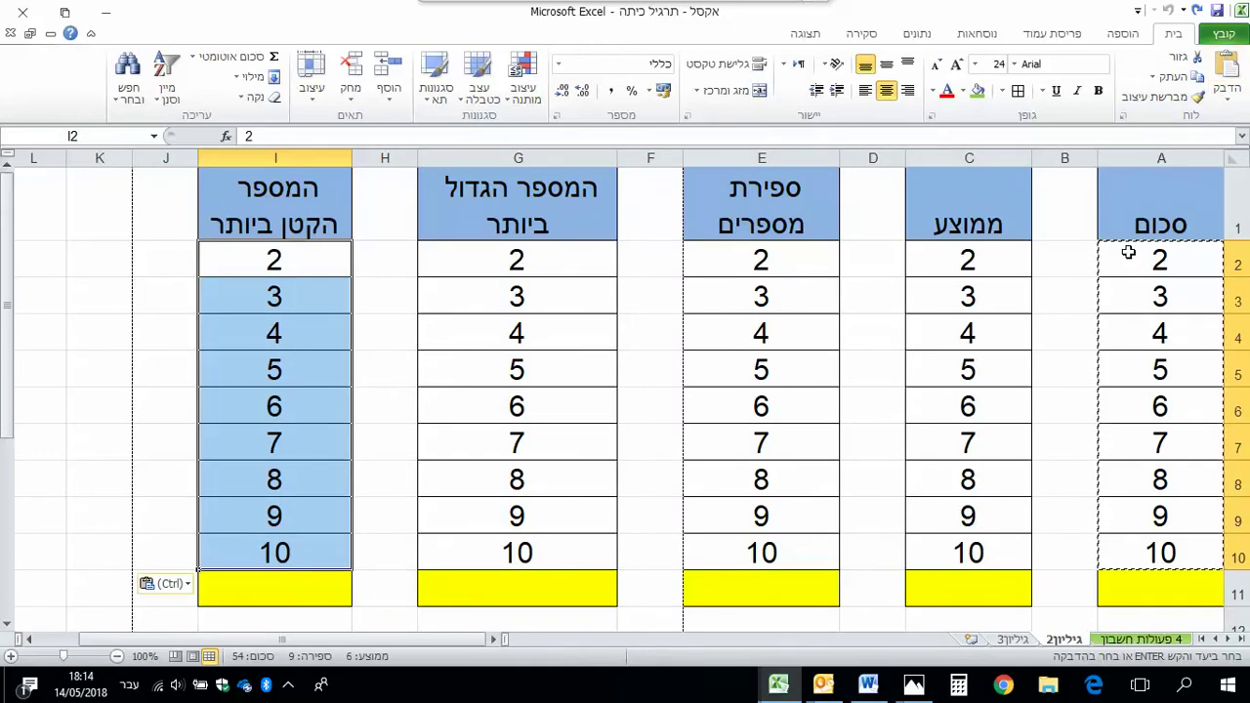
pyautogui.press('Escape')
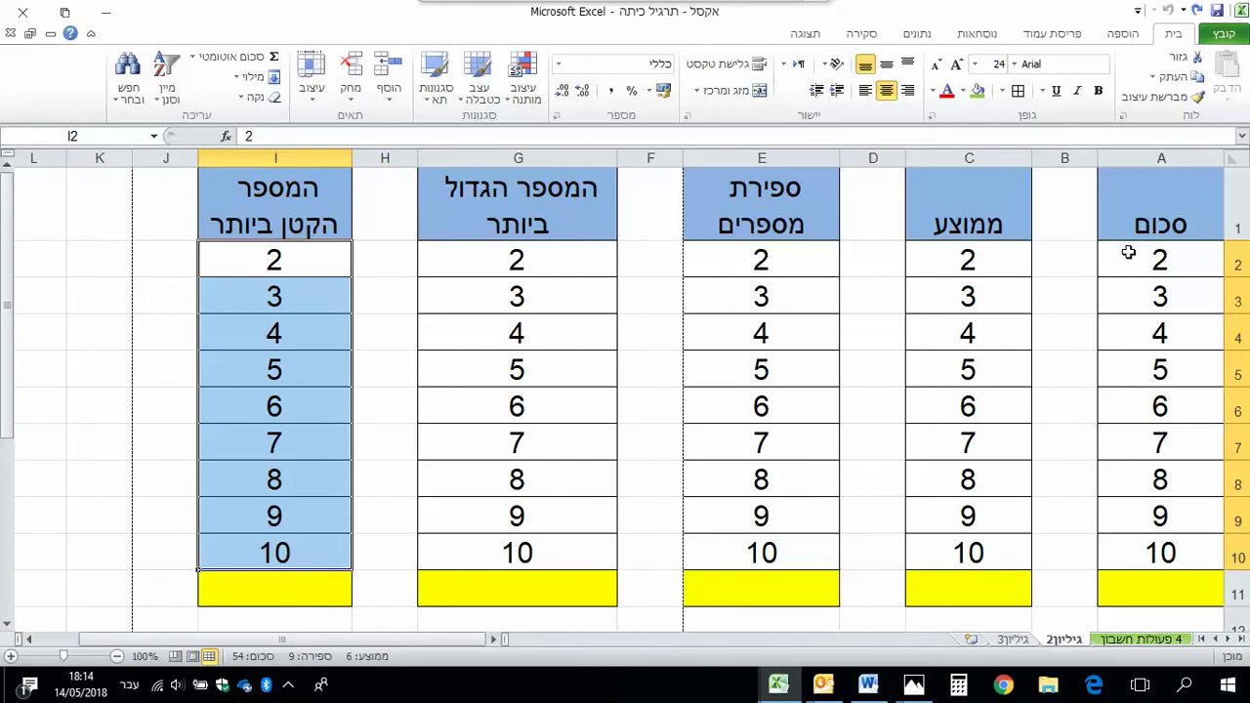
pyautogui.click(1142, 259)
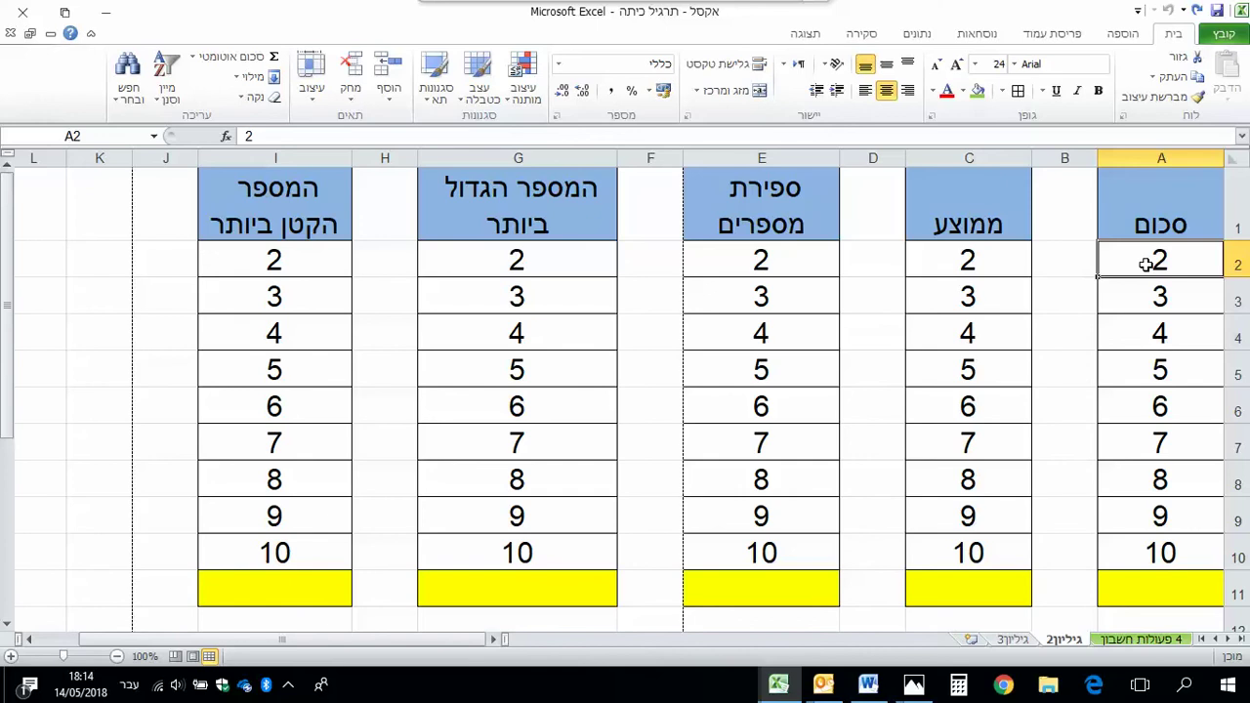
# Step: AutoSum A2:A10 into A11 (54), test it by deleting A5:A10, then undo
pyautogui.moveTo(1146, 262); pyautogui.dragTo(1129, 554)
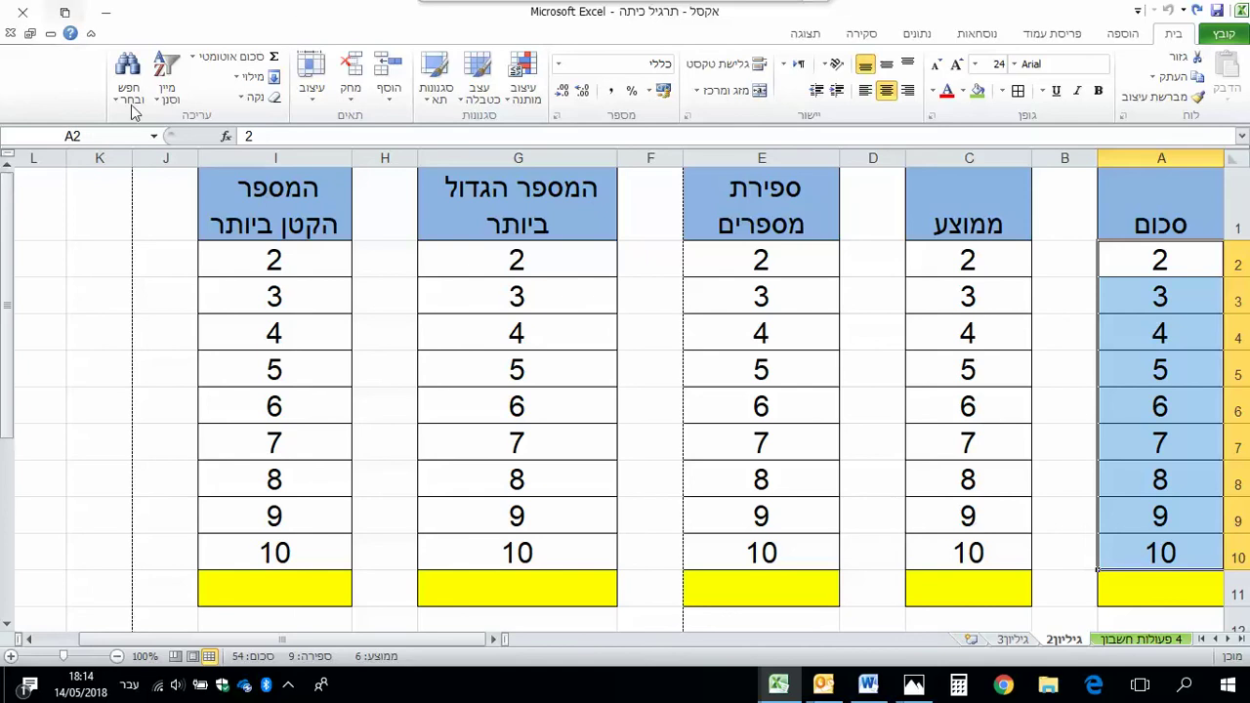
pyautogui.click(225, 60)
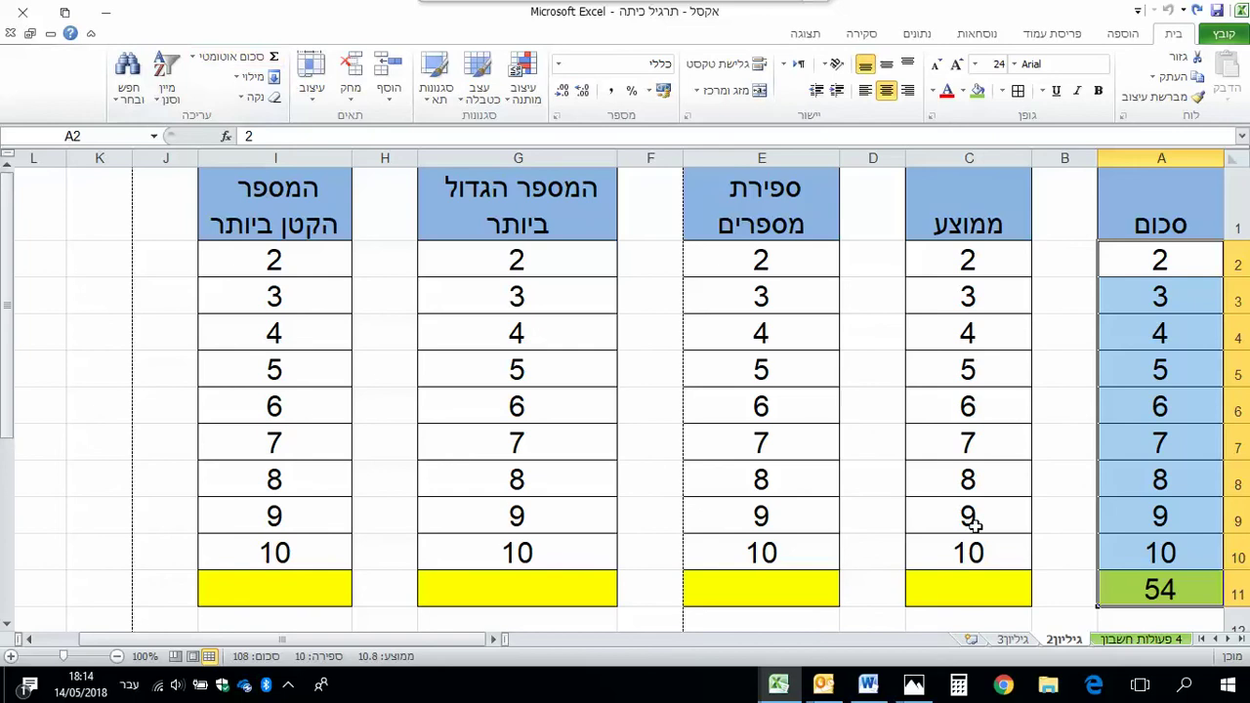
pyautogui.click(1164, 555)
pyautogui.moveTo(1177, 410); pyautogui.dragTo(1179, 379)
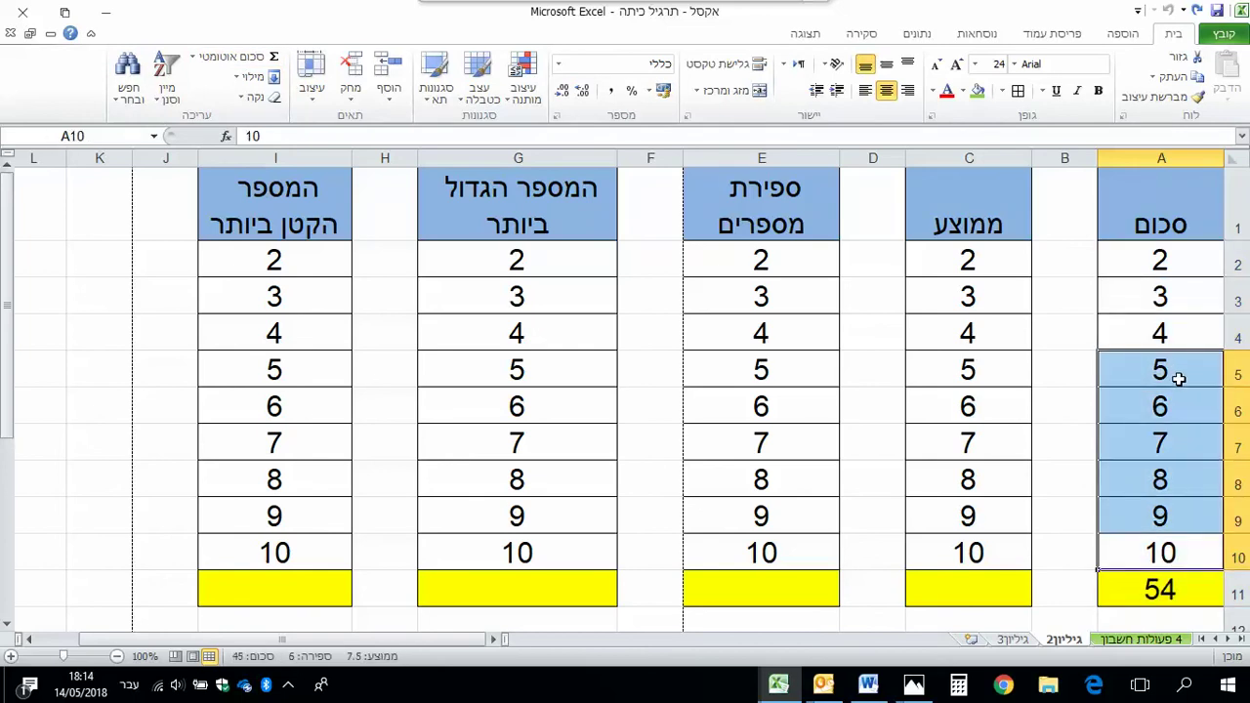
pyautogui.press('Delete')
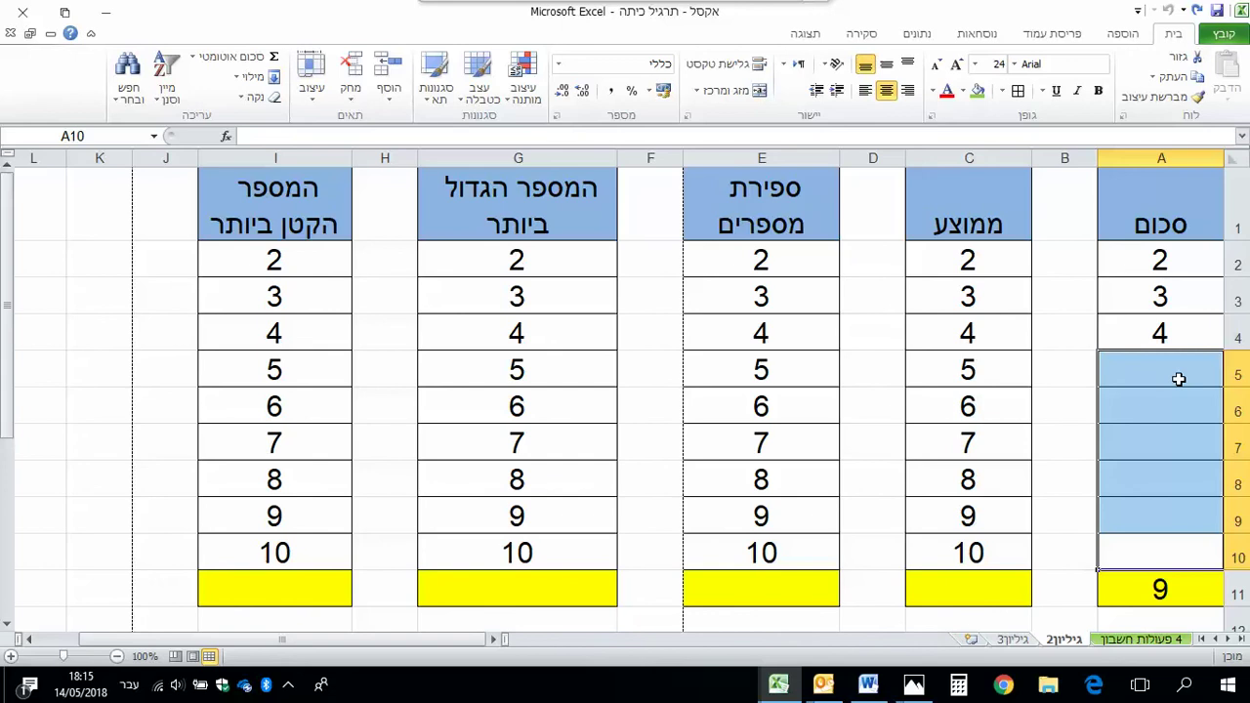
pyautogui.hotkey('ctrl', 'z')
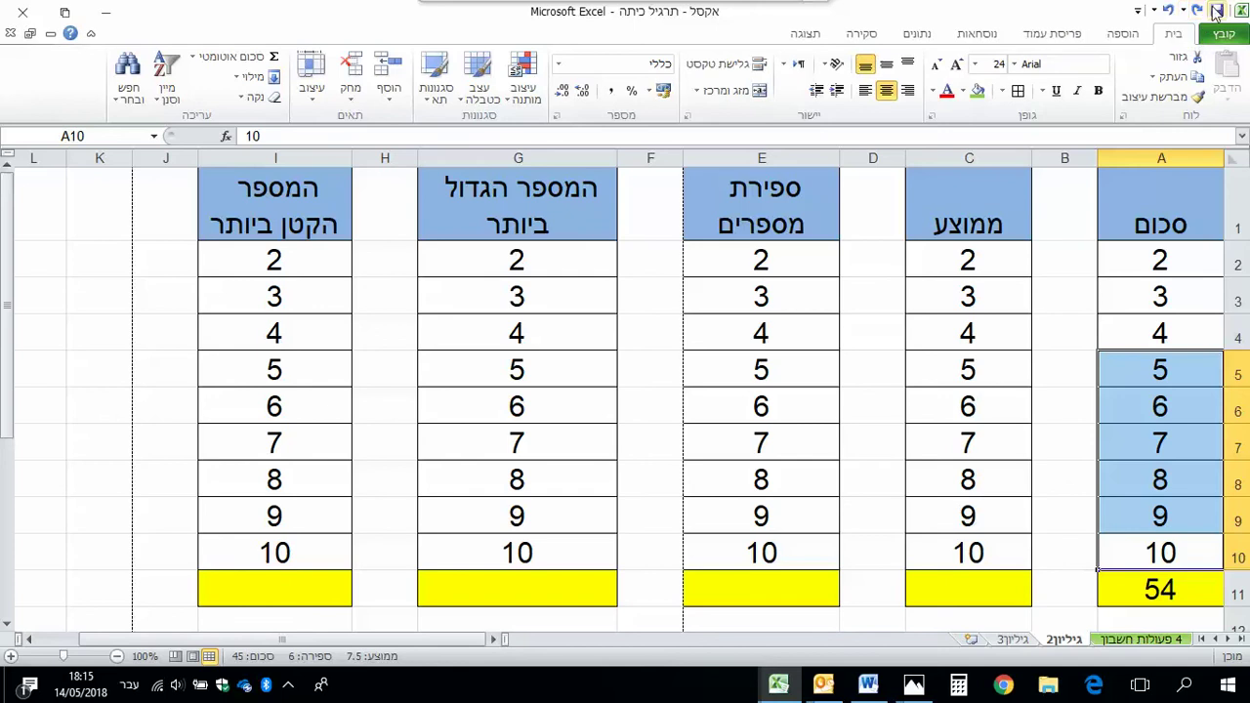
# Step: Put the average of C2:C10 into C11 using AutoSum Average, giving 6
pyautogui.moveTo(936, 258); pyautogui.dragTo(945, 547)
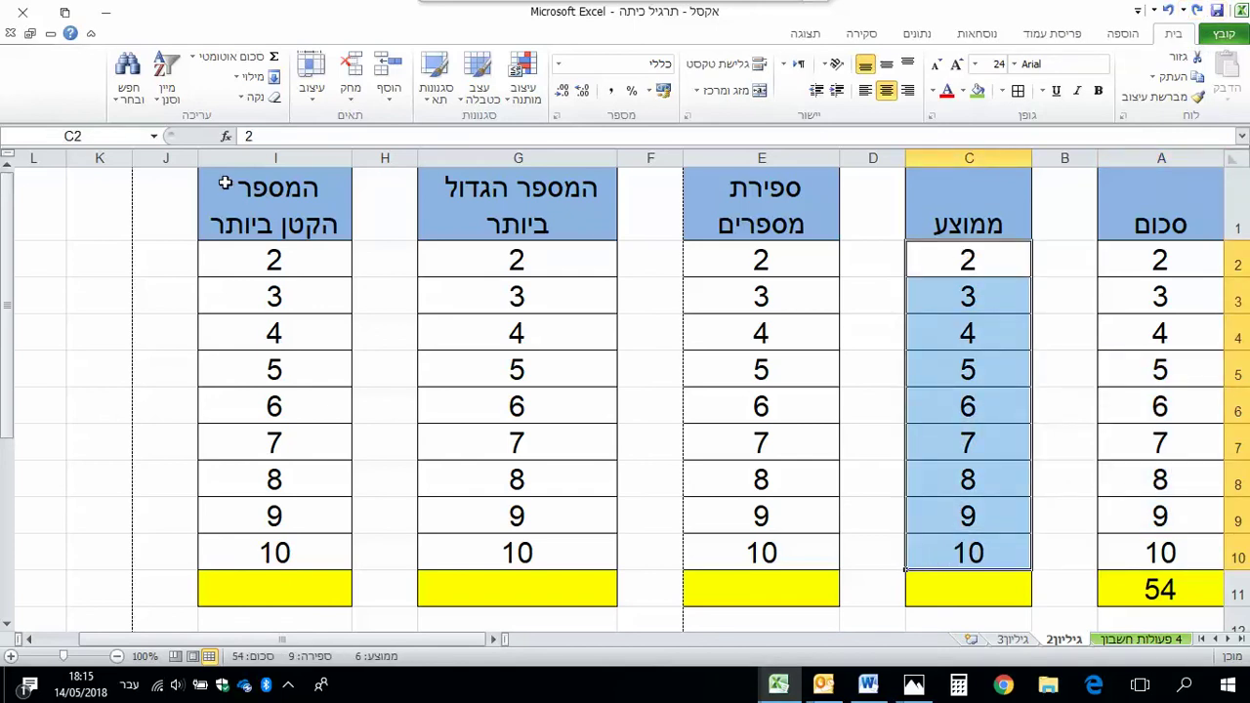
pyautogui.click(192, 64)
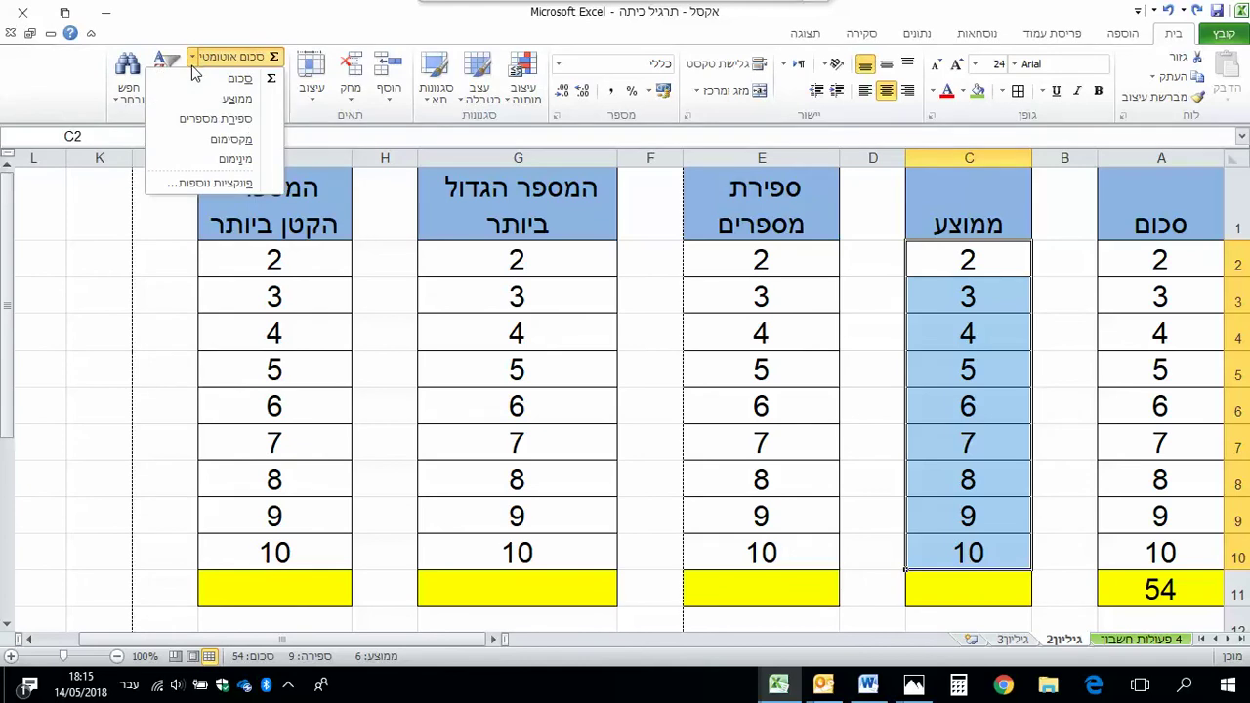
pyautogui.click(194, 101)
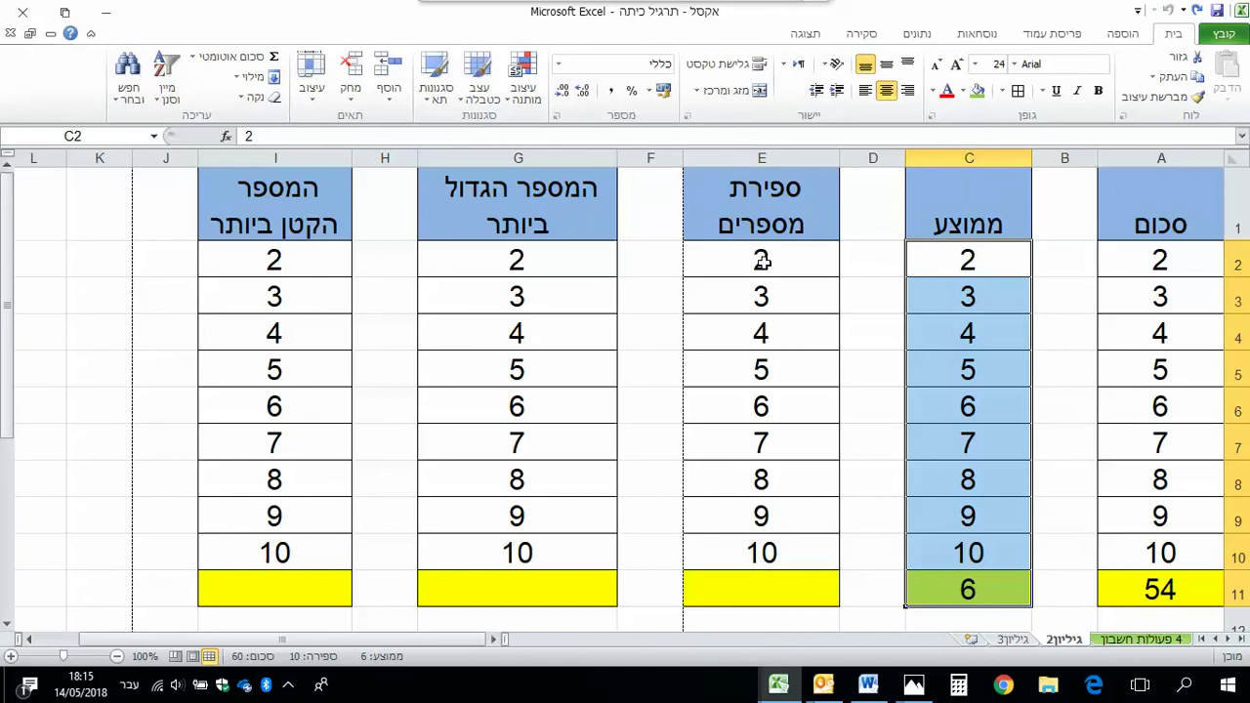
# Step: Count column E's numbers into E11, then clear 6 through 10 so it shows 4
pyautogui.moveTo(762, 261); pyautogui.dragTo(750, 556)
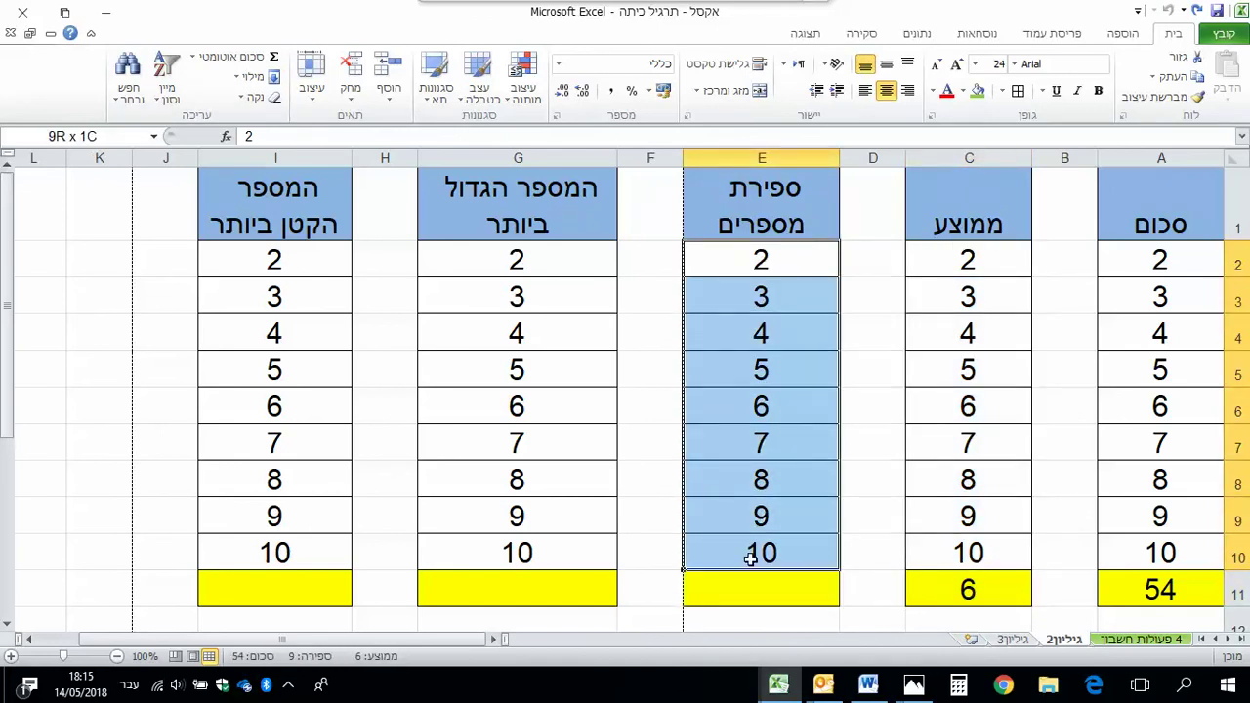
pyautogui.click(194, 61)
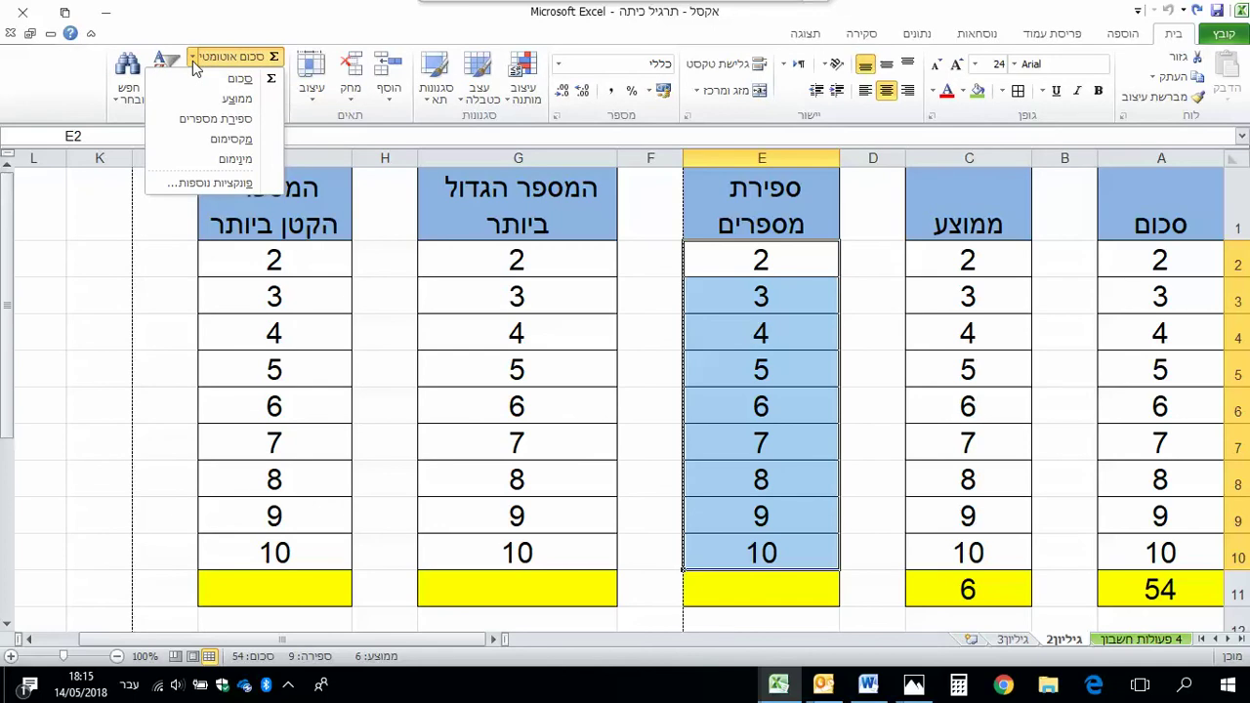
pyautogui.click(170, 127)
pyautogui.click(731, 500)
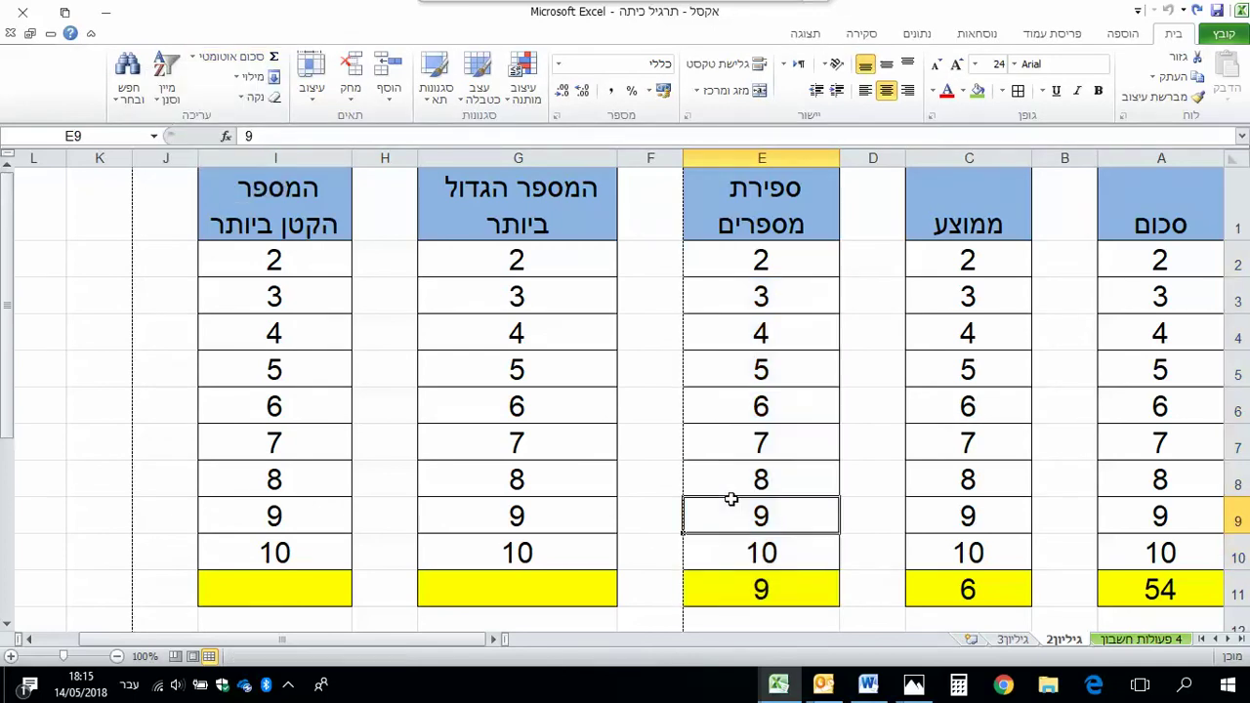
pyautogui.click(726, 554)
pyautogui.moveTo(726, 553); pyautogui.dragTo(716, 411)
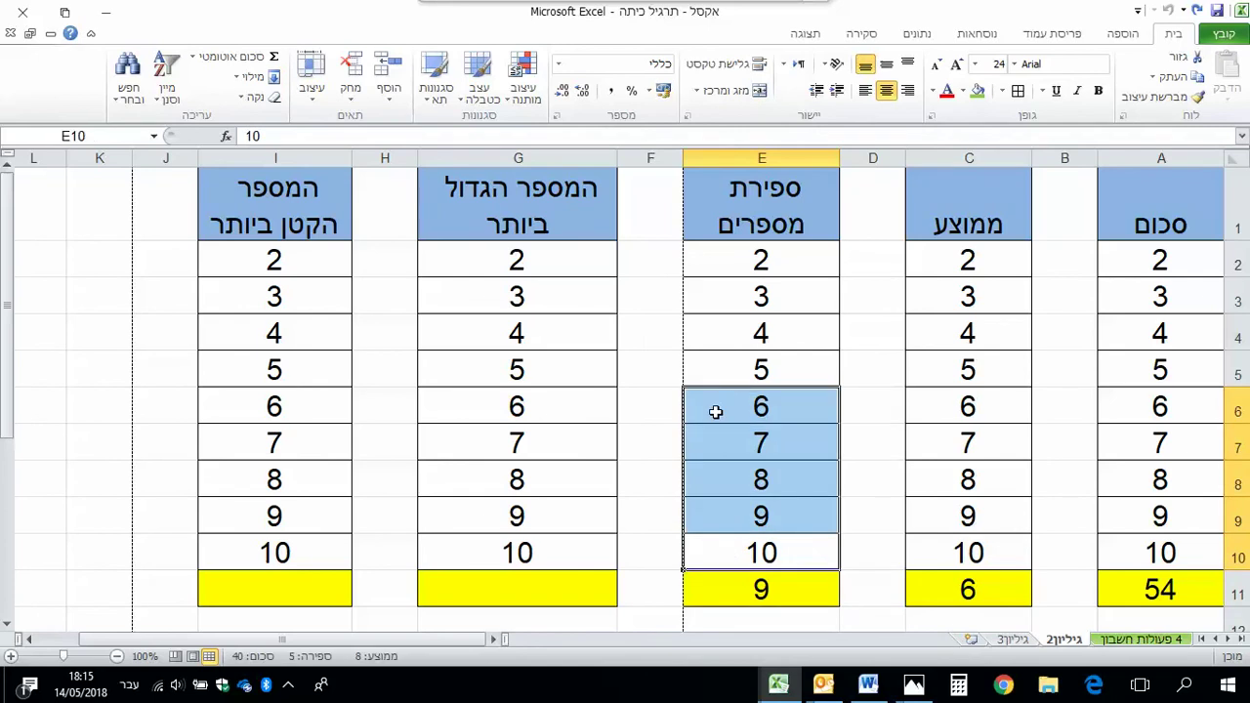
pyautogui.press('Delete')
pyautogui.click(716, 411)
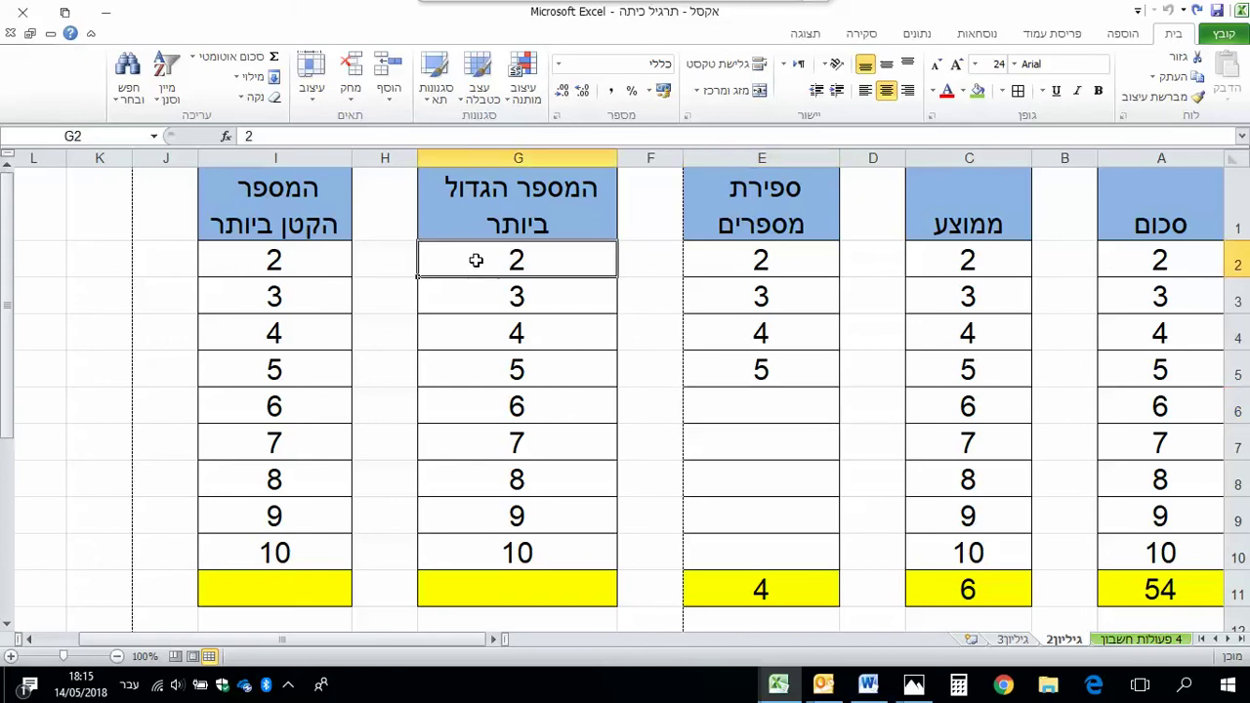
# Step: Put the maximum of G2:G10 into G11 and change G2 to 200
pyautogui.moveTo(471, 264); pyautogui.dragTo(454, 549)
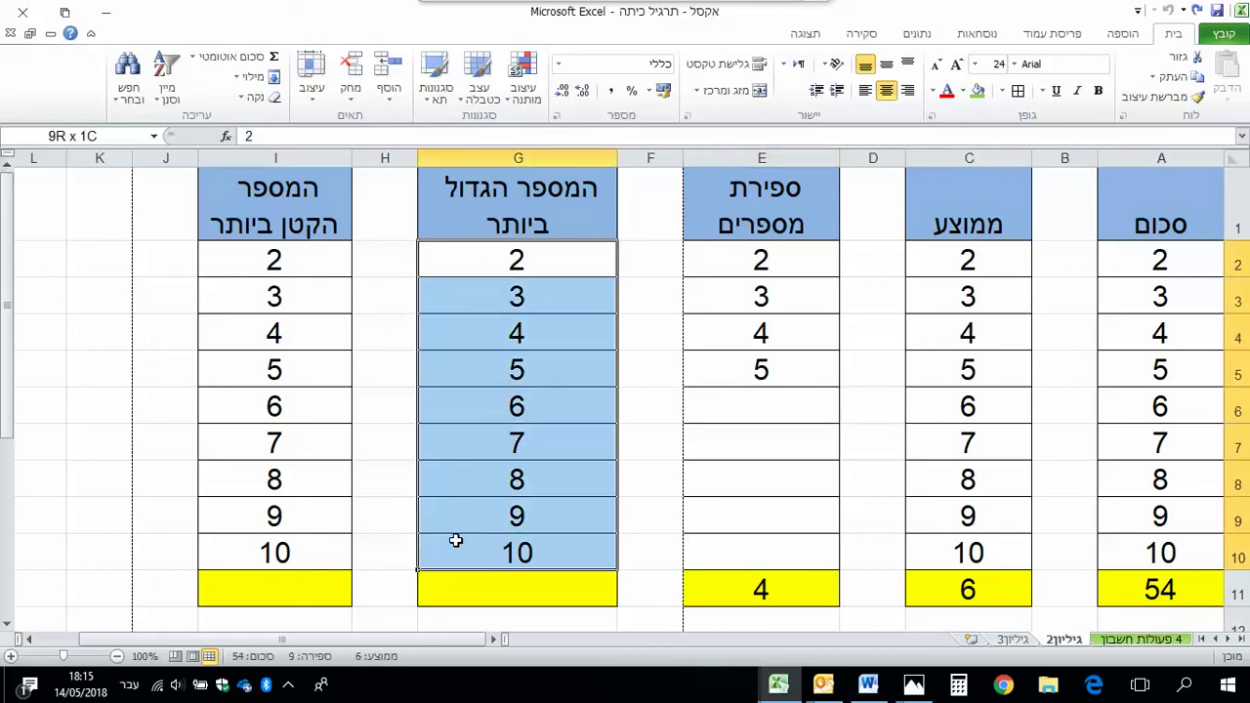
pyautogui.click(193, 57)
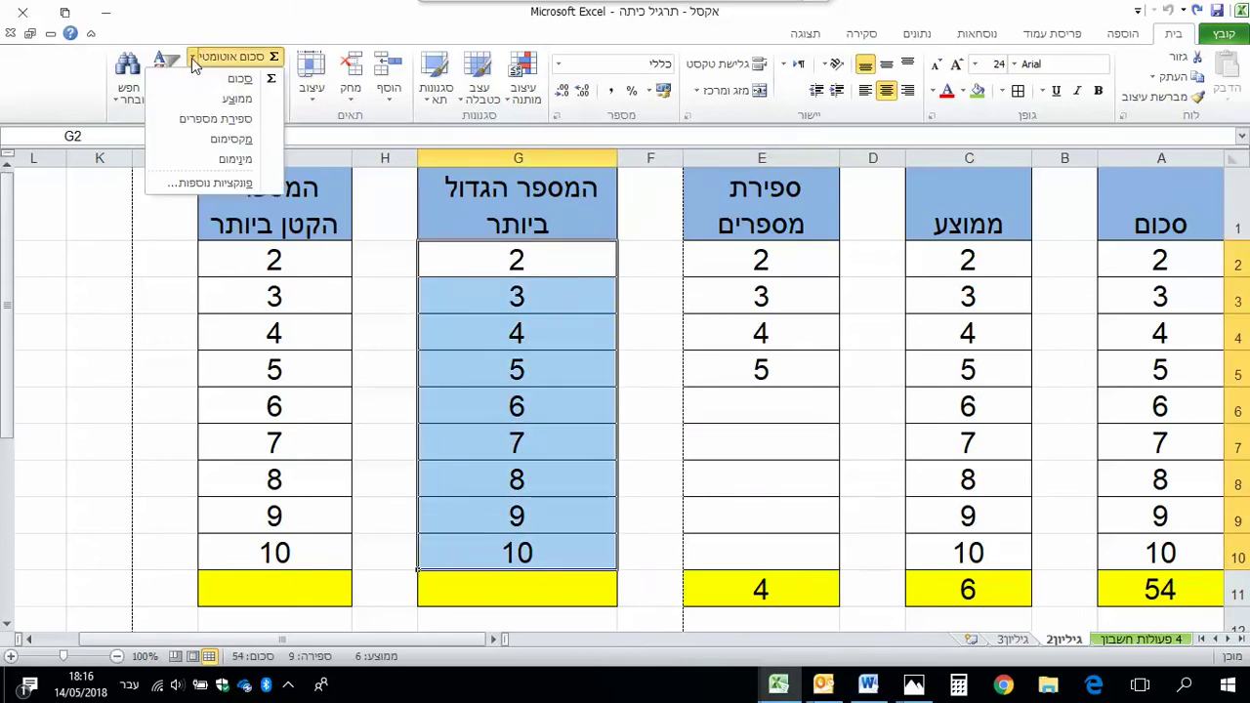
pyautogui.click(192, 148)
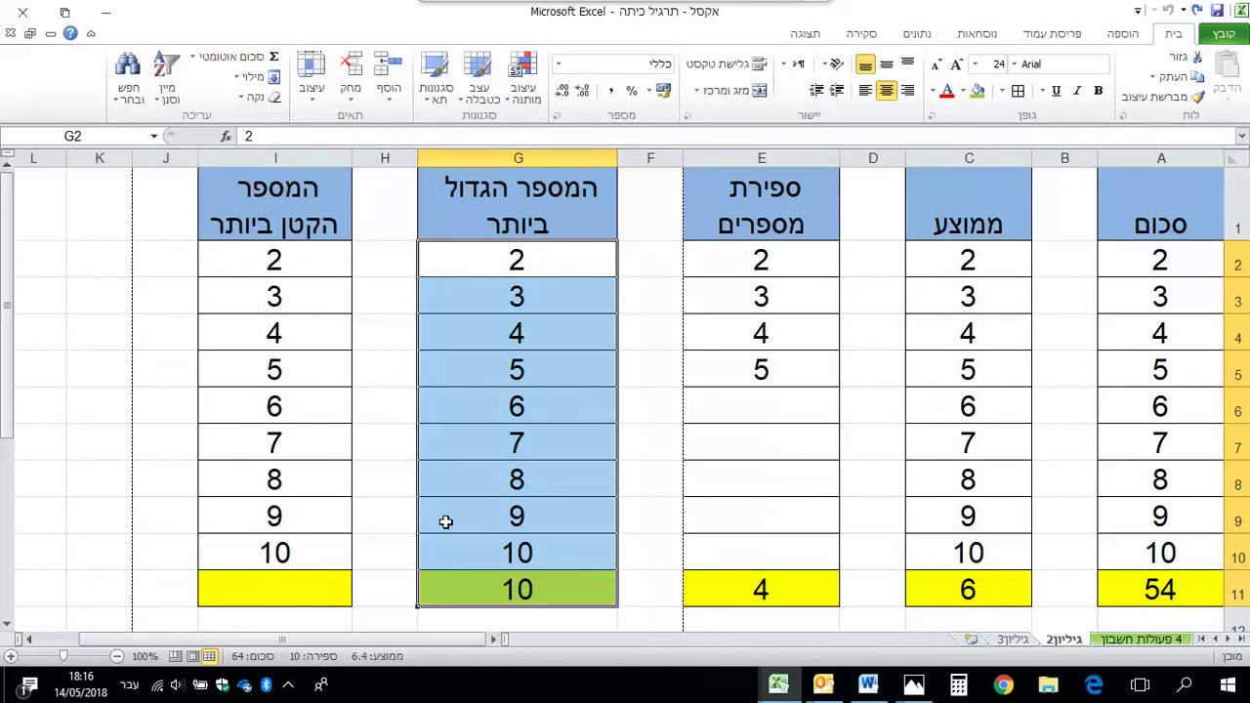
pyautogui.click(475, 259)
pyautogui.doubleClick(475, 257)
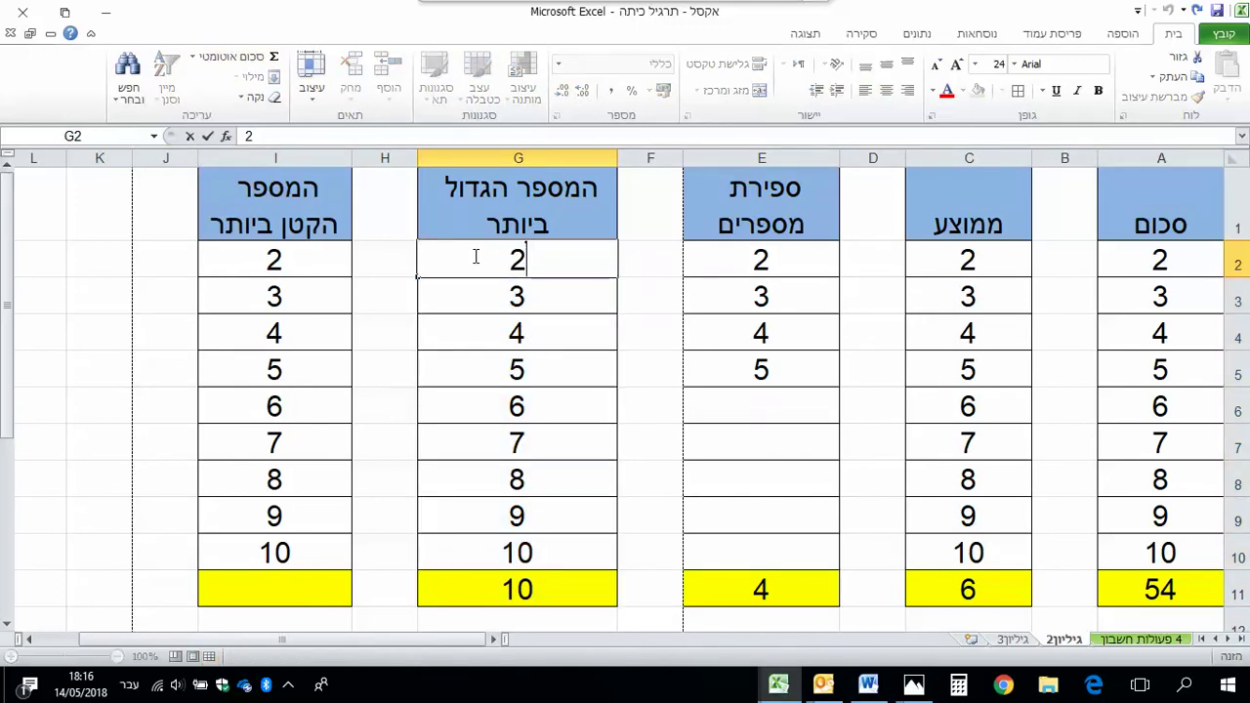
pyautogui.write('00')
pyautogui.press('Return')
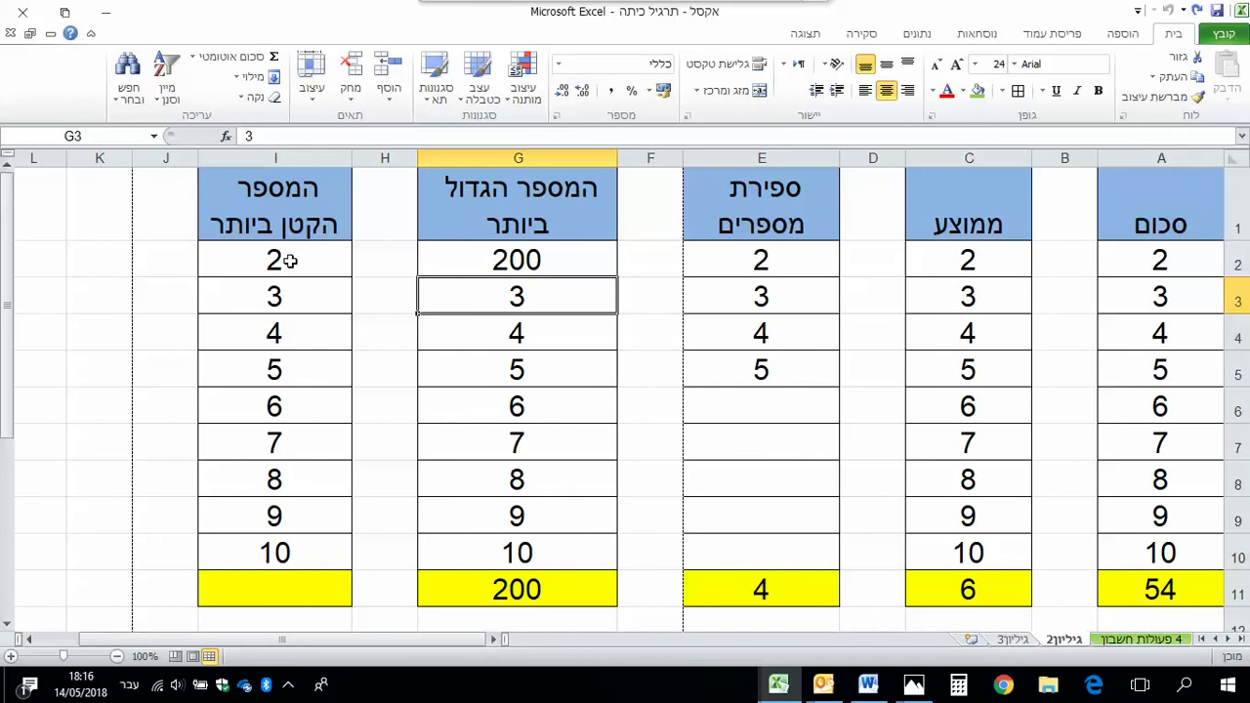
# Step: Put the minimum of column I into I11 and change I3 to 1
pyautogui.moveTo(283, 260)
pyautogui.mouseDown()
pyautogui.moveTo(293, 439)
pyautogui.moveTo(274, 590)
pyautogui.mouseUp()
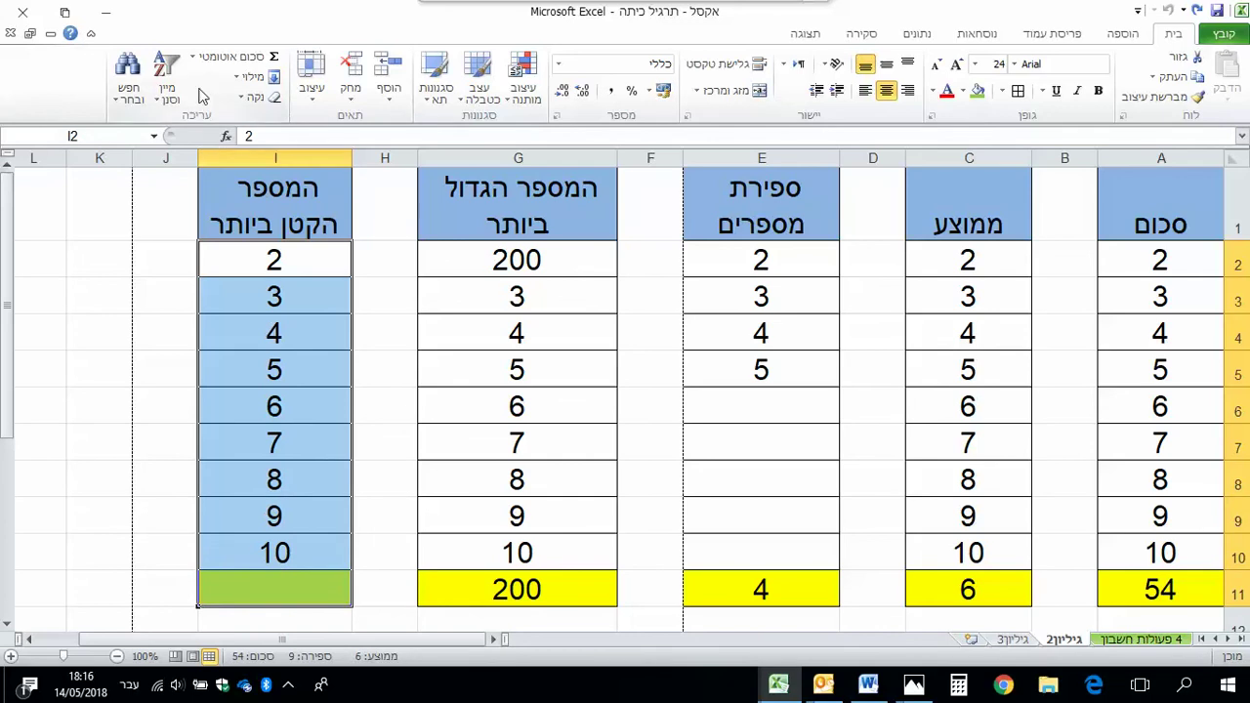
pyautogui.click(194, 57)
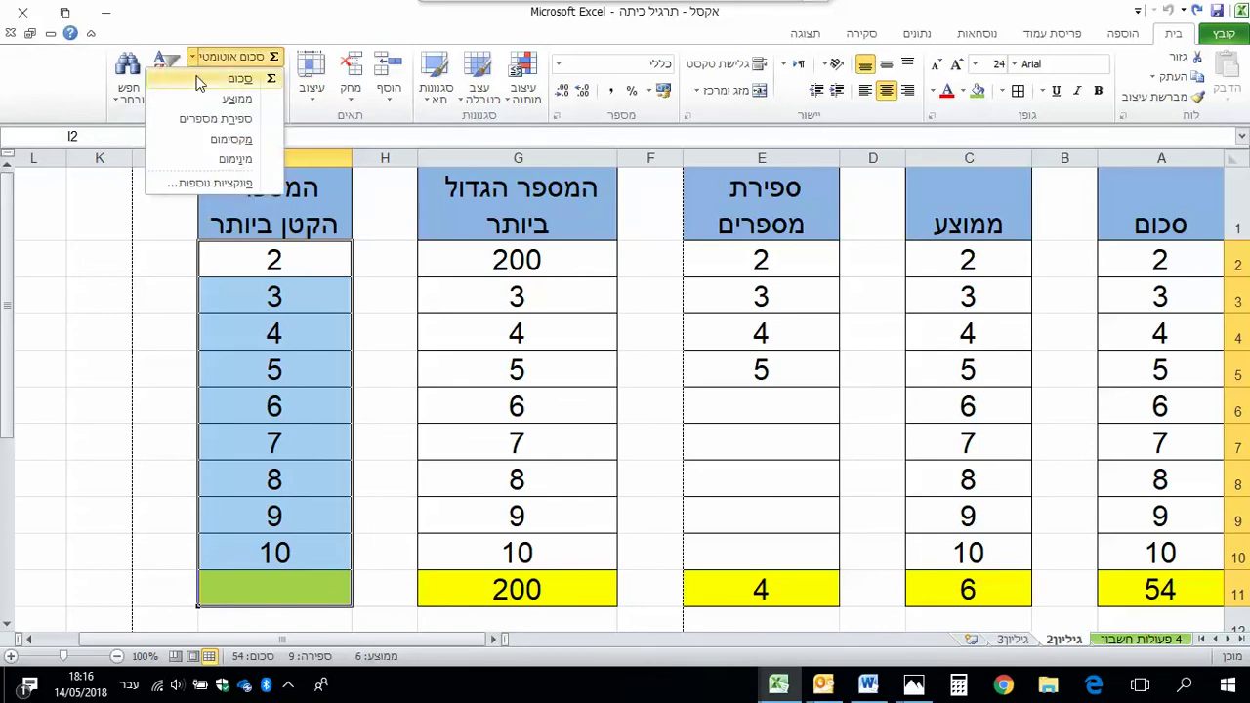
pyautogui.click(206, 158)
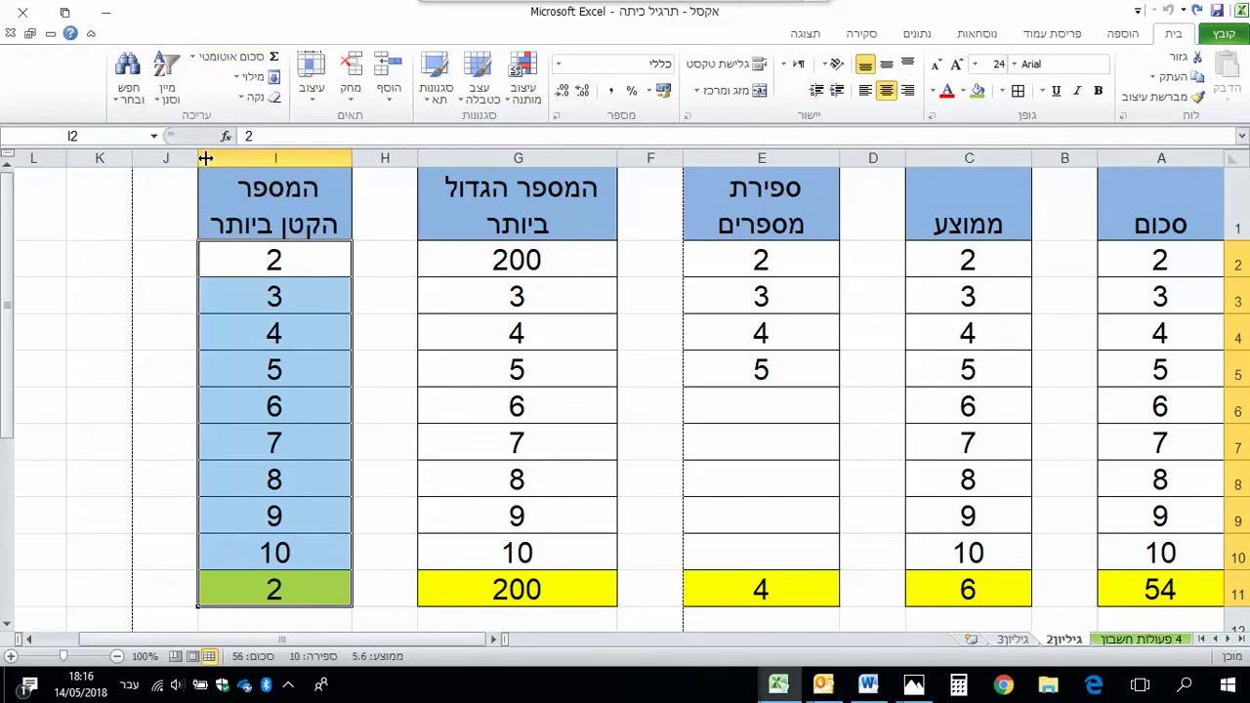
pyautogui.click(262, 289)
pyautogui.write('1')
pyautogui.press('Return')
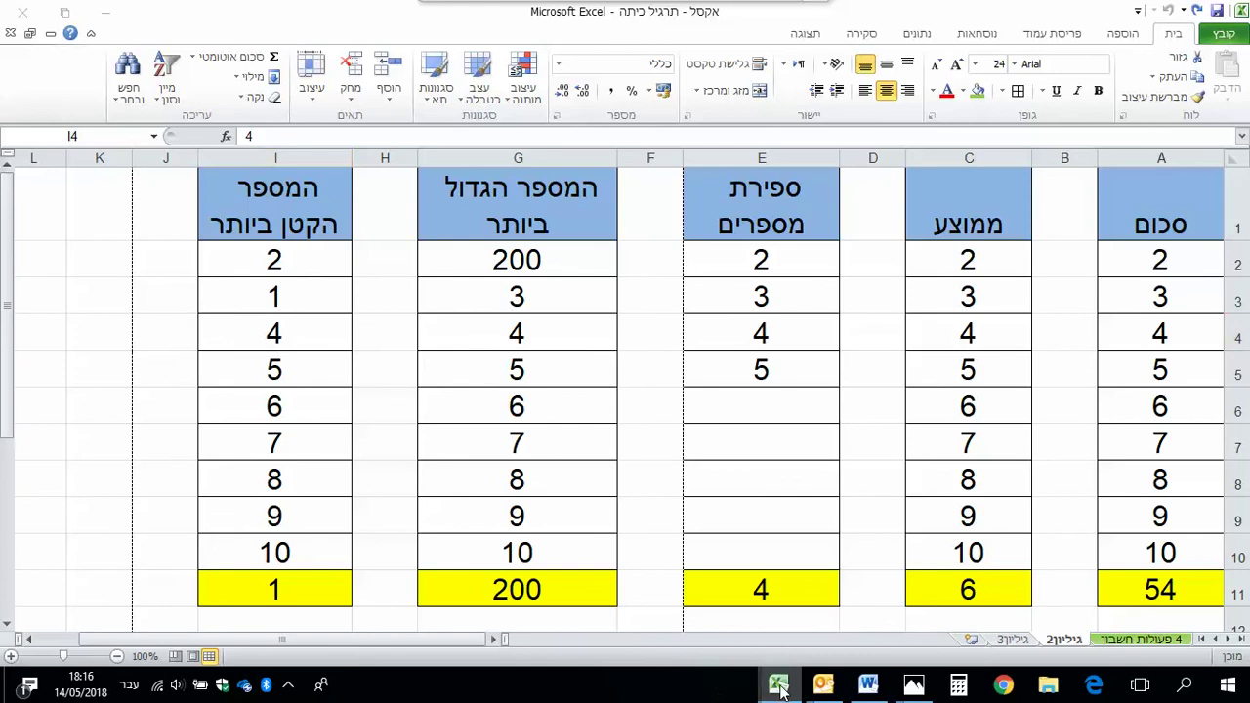
# Step: Switch to the class-exercise workbook and AutoSum column E into E9, giving 413
pyautogui.moveTo(778, 685)
pyautogui.click(728, 617)
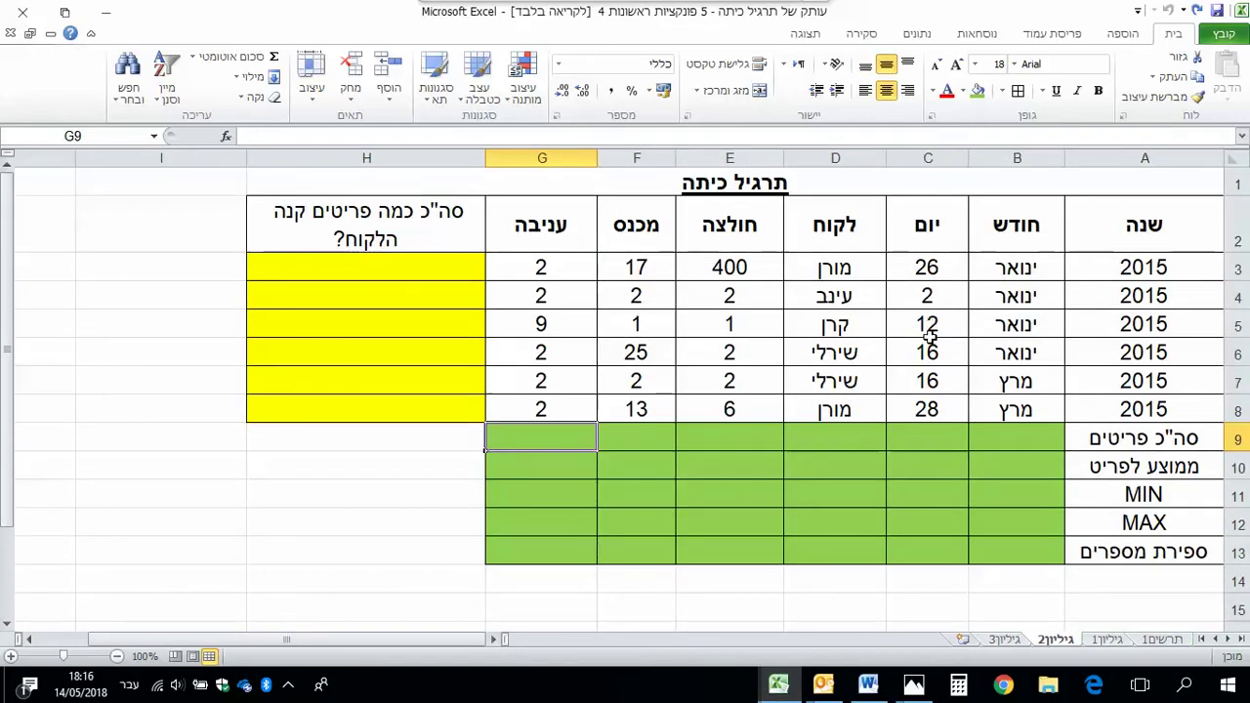
pyautogui.click(1007, 267)
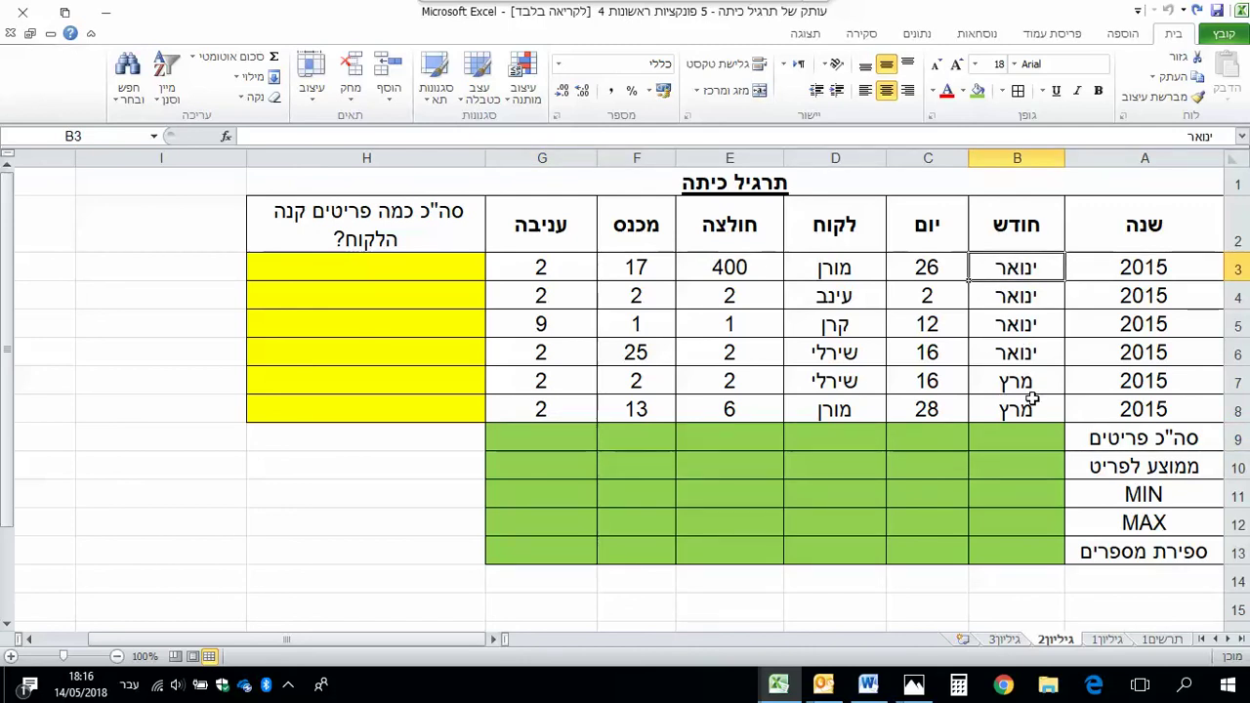
pyautogui.click(1098, 261)
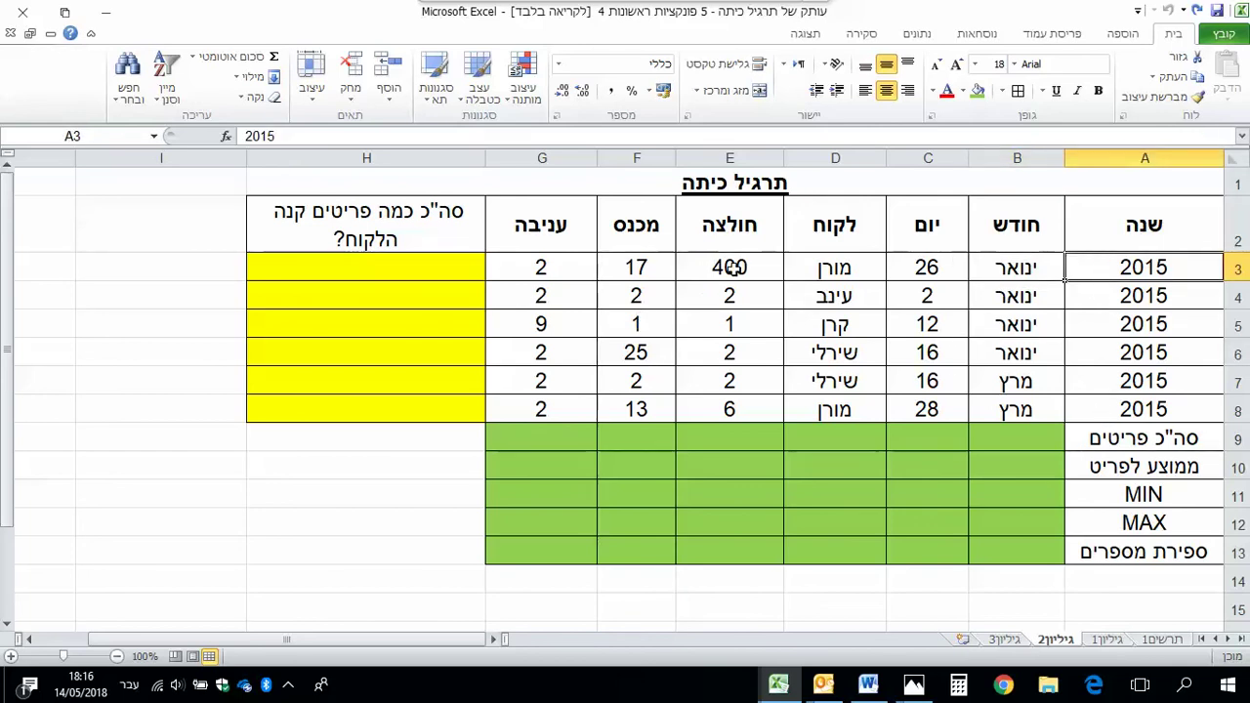
pyautogui.moveTo(732, 269); pyautogui.dragTo(552, 273)
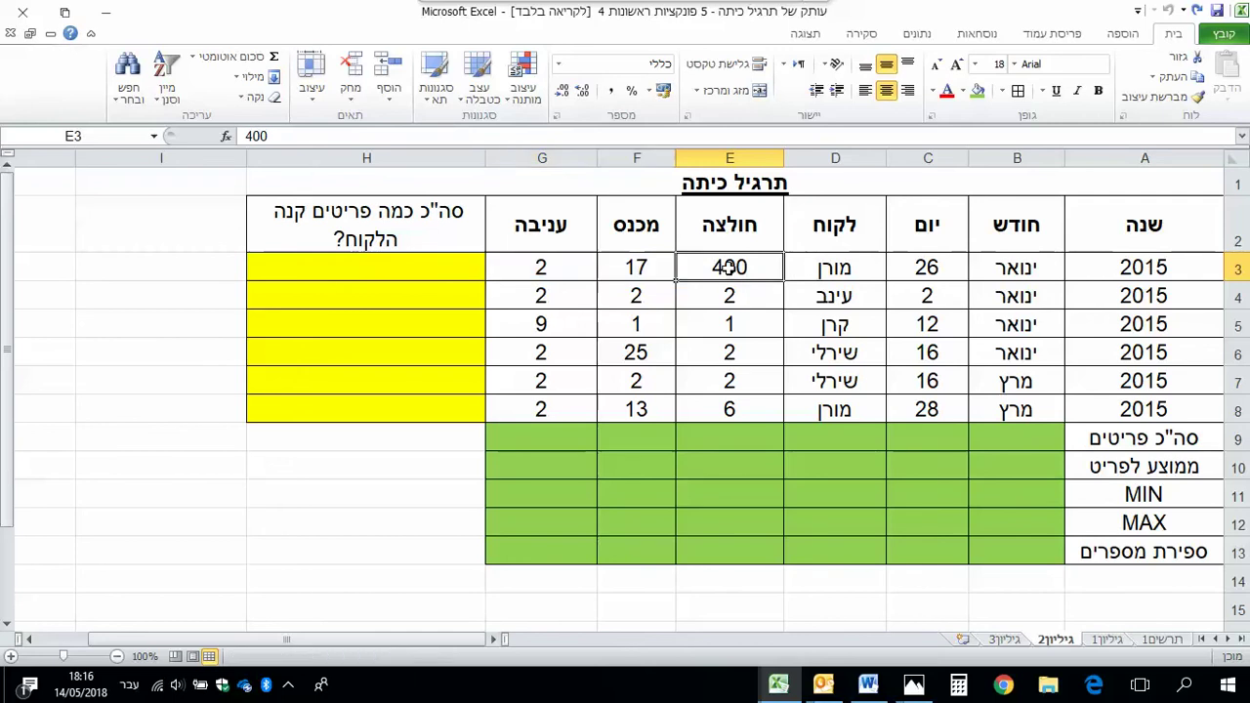
pyautogui.moveTo(730, 269); pyautogui.dragTo(722, 440)
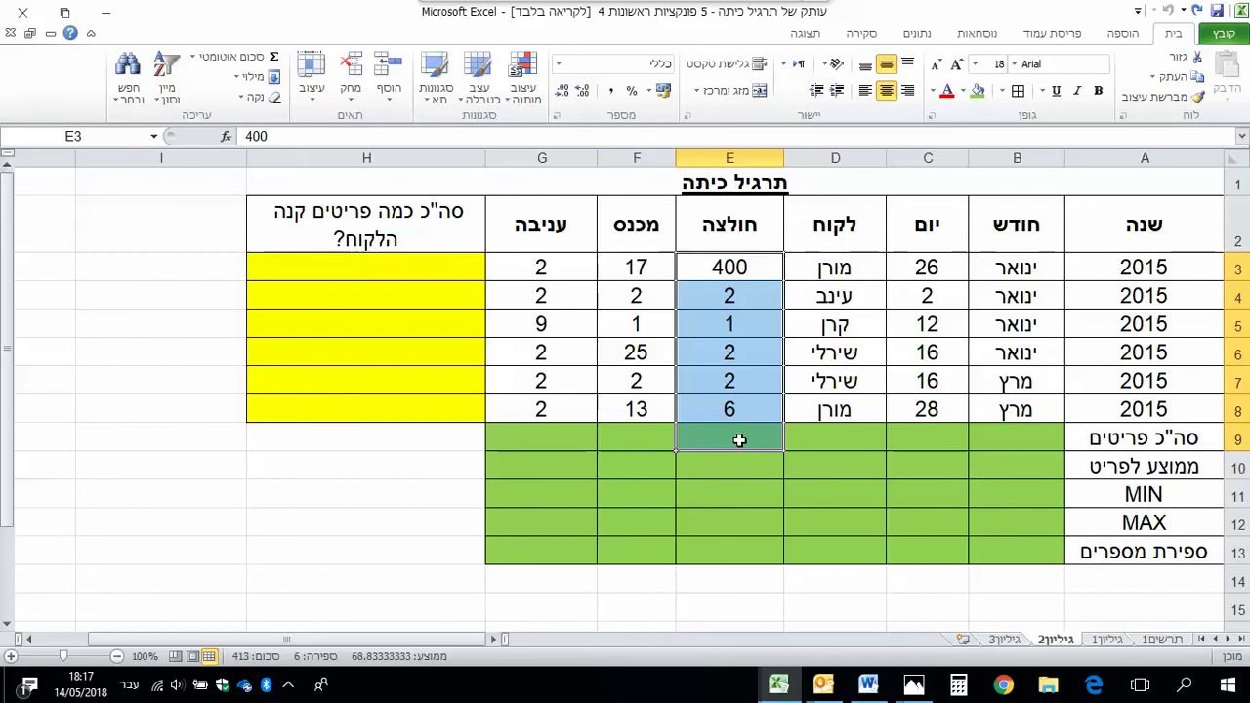
pyautogui.click(262, 57)
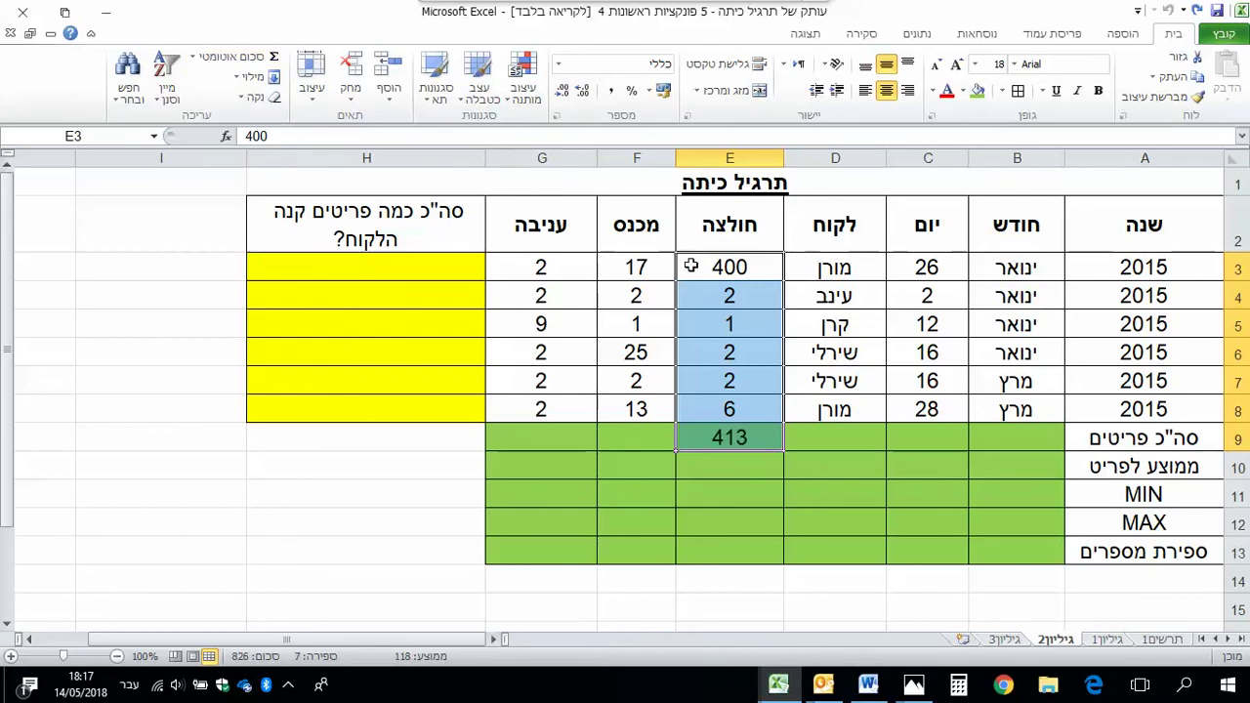
# Step: AutoSum row 3 into H3 as =SUM(E3:G3), giving 419
pyautogui.click(740, 267)
pyautogui.moveTo(741, 267); pyautogui.dragTo(452, 274)
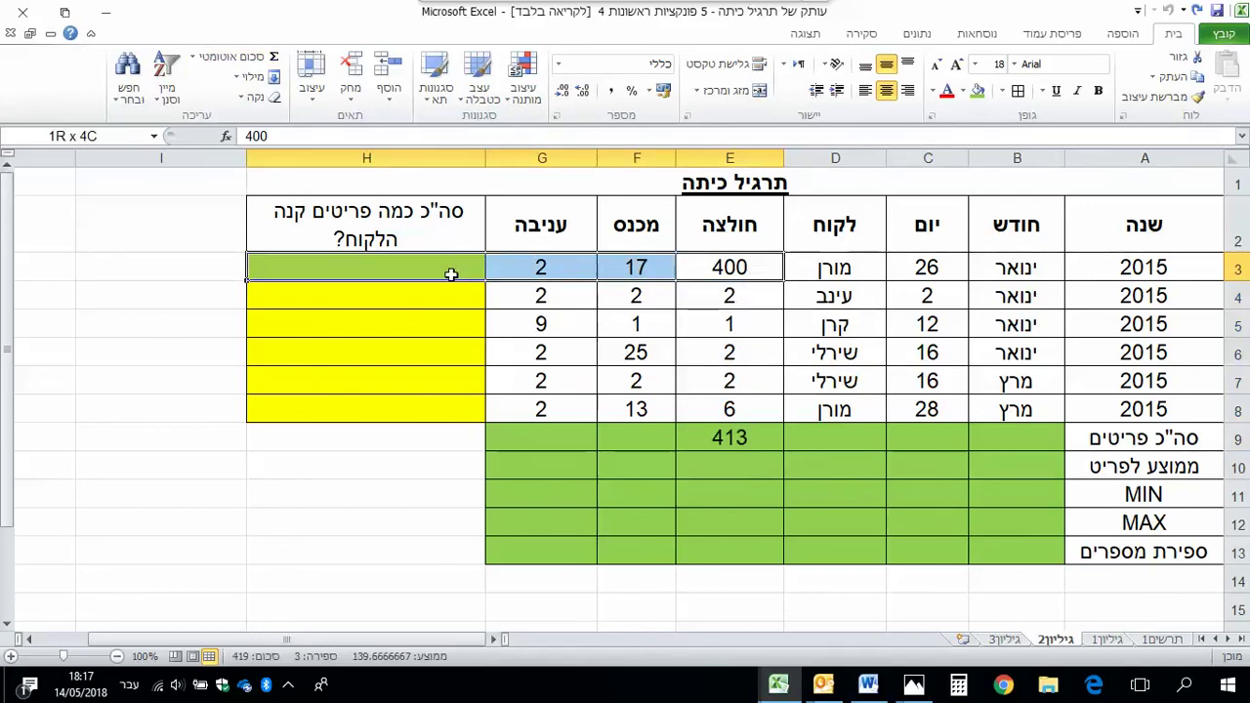
pyautogui.click(250, 57)
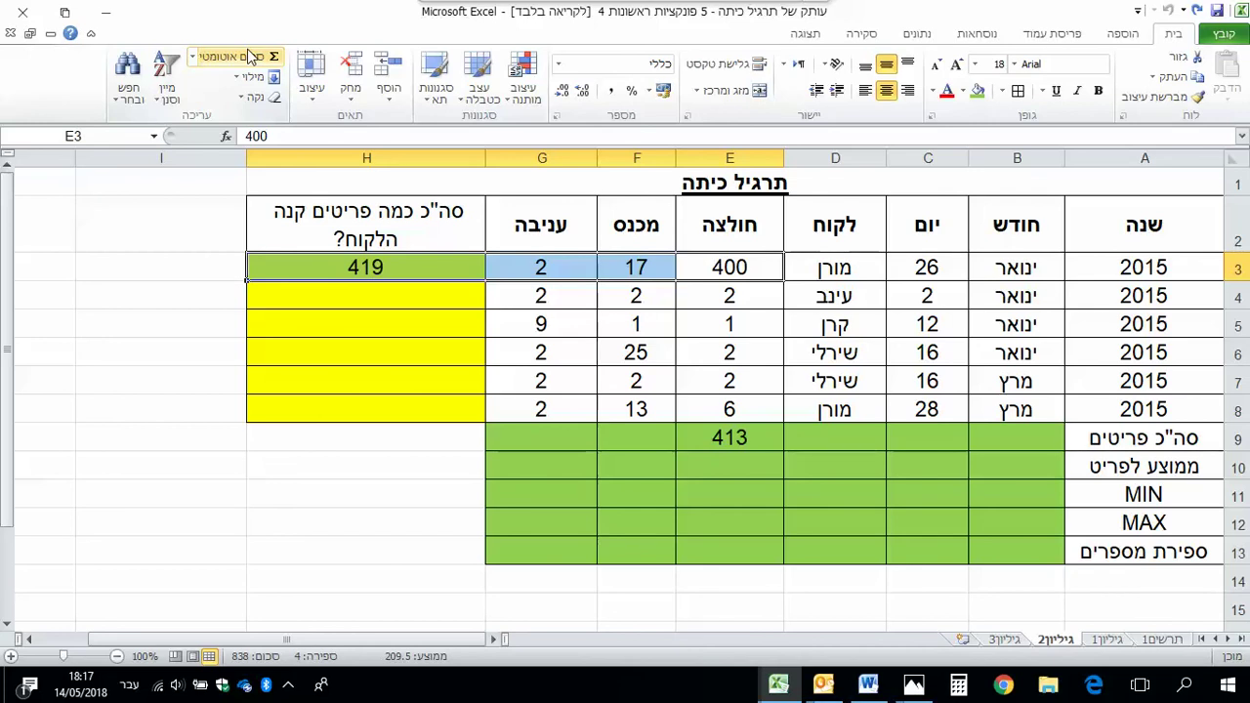
pyautogui.click(396, 275)
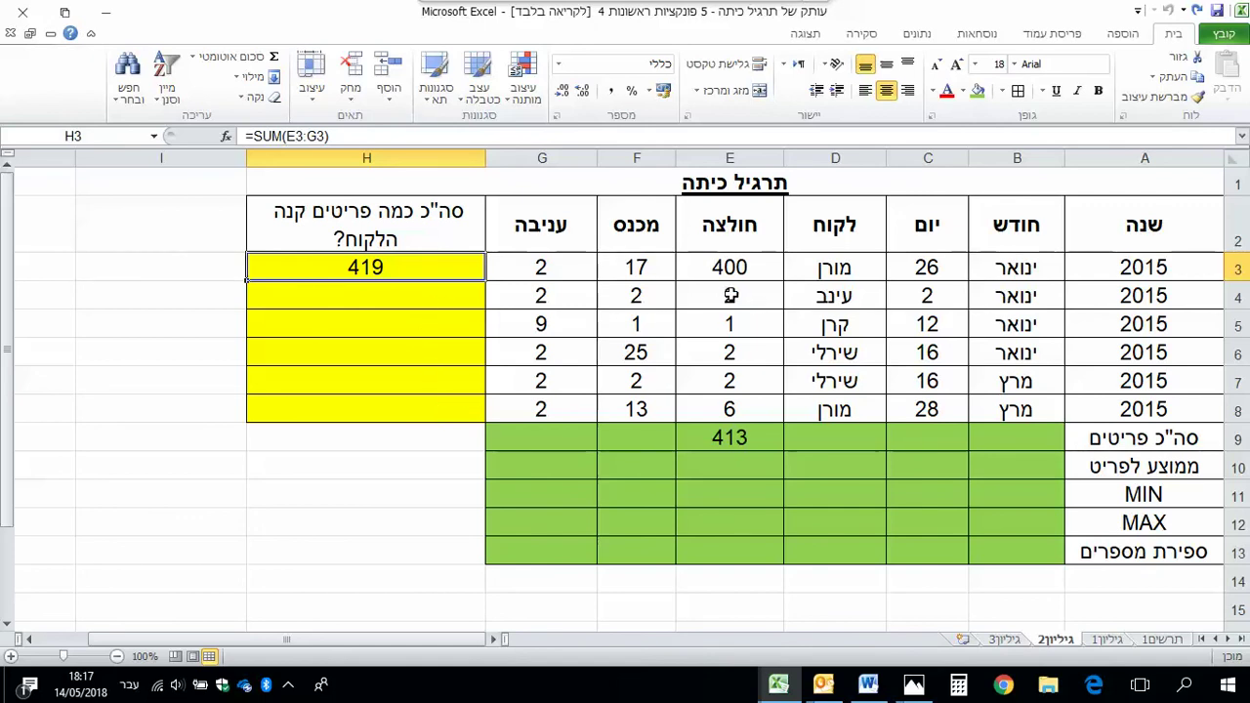
pyautogui.moveTo(733, 296); pyautogui.dragTo(472, 294)
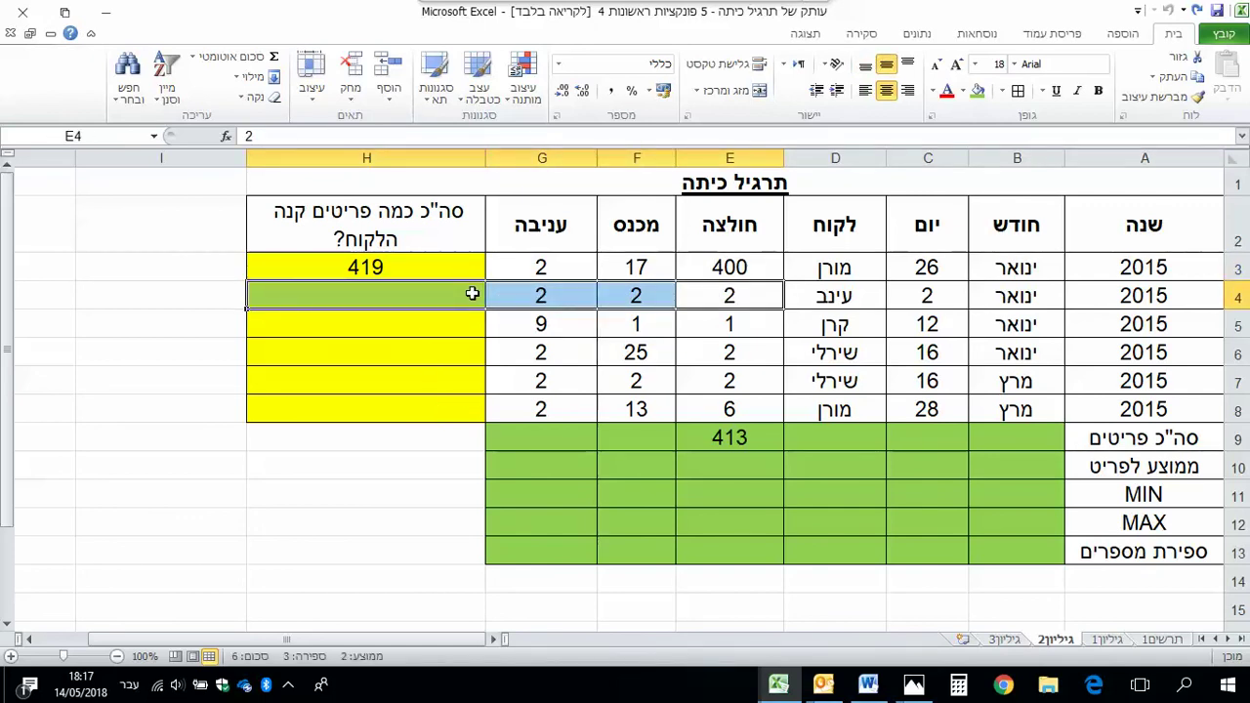
pyautogui.click(442, 266)
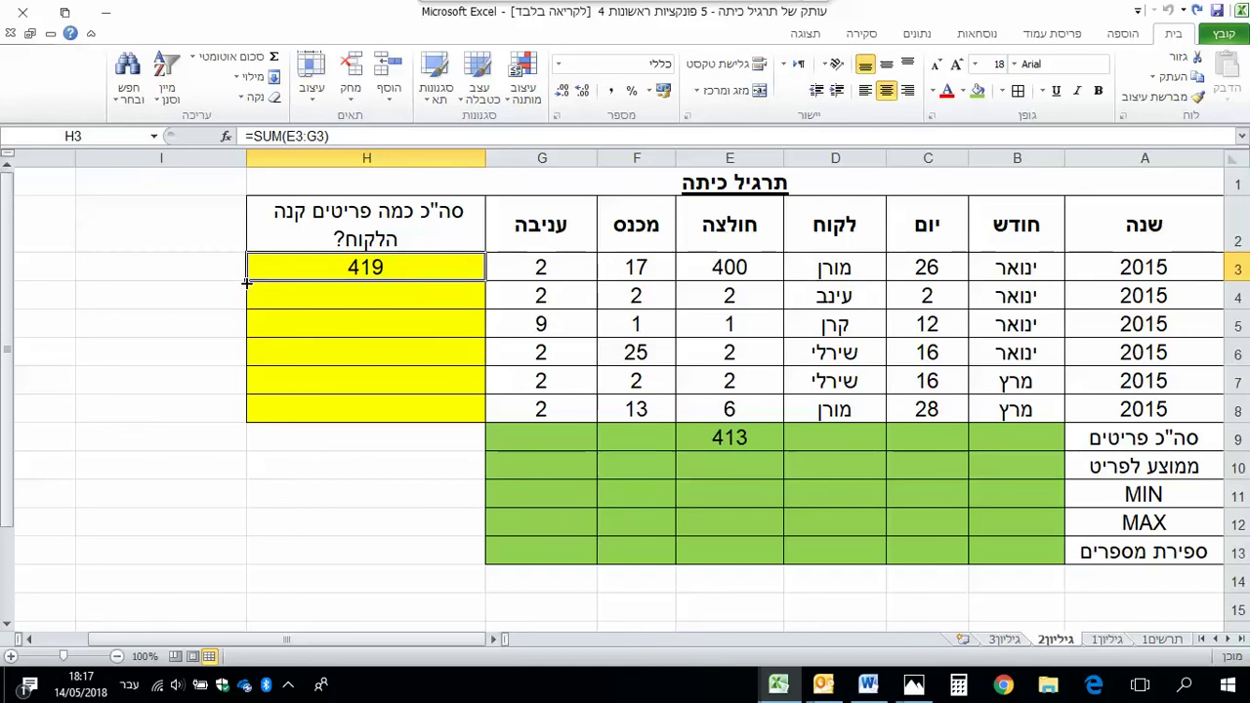
# Step: Fill H3's total down to H8 and copy E9's total across to F9 (60) and G9 (19)
pyautogui.moveTo(247, 282); pyautogui.dragTo(258, 411)
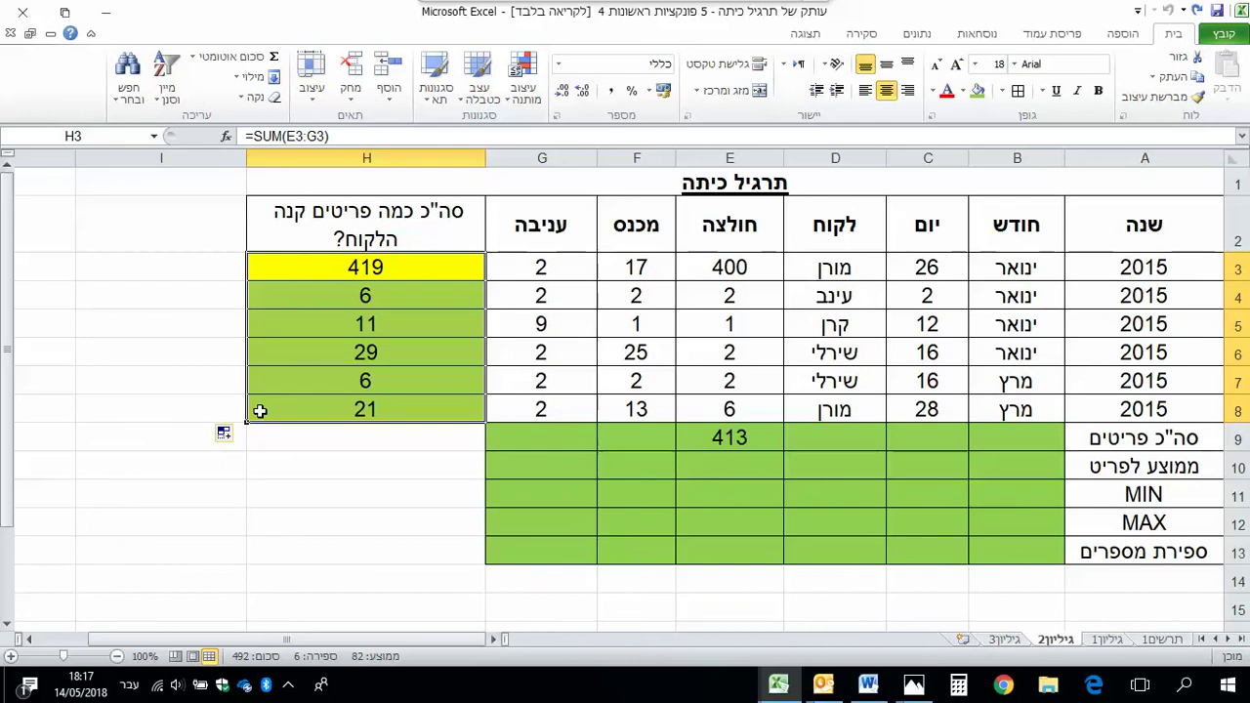
pyautogui.click(740, 436)
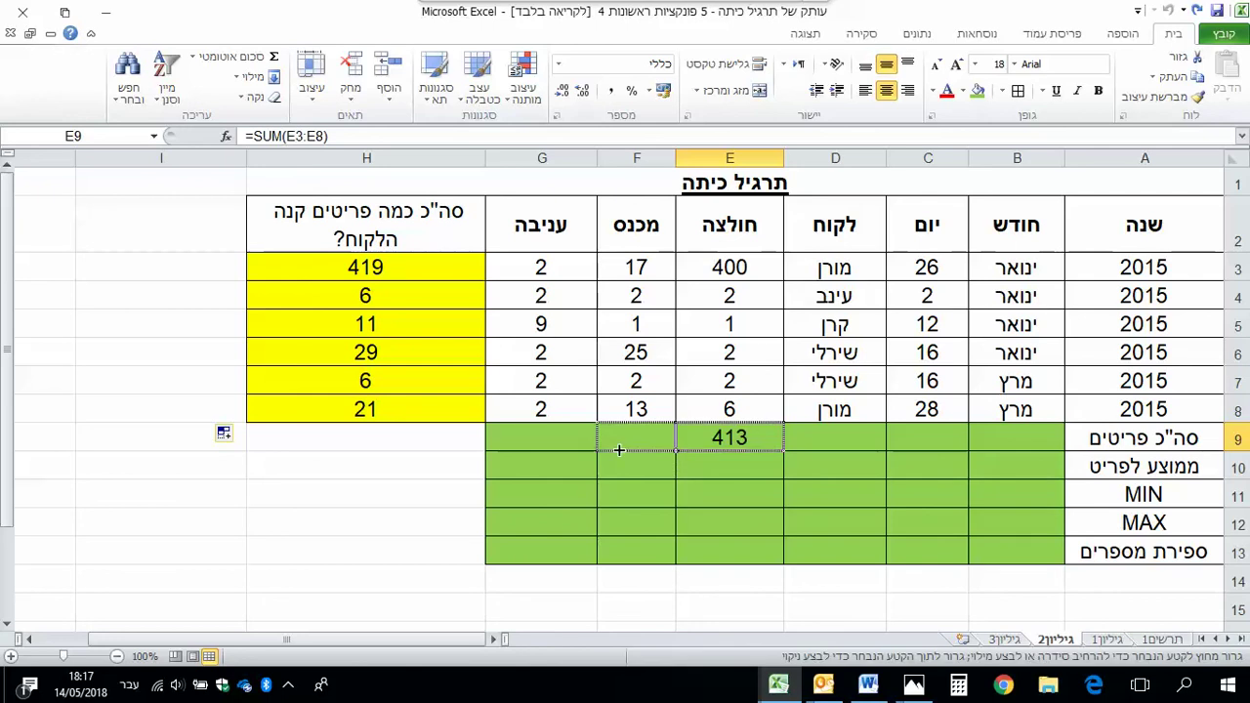
pyautogui.moveTo(674, 457); pyautogui.dragTo(519, 445)
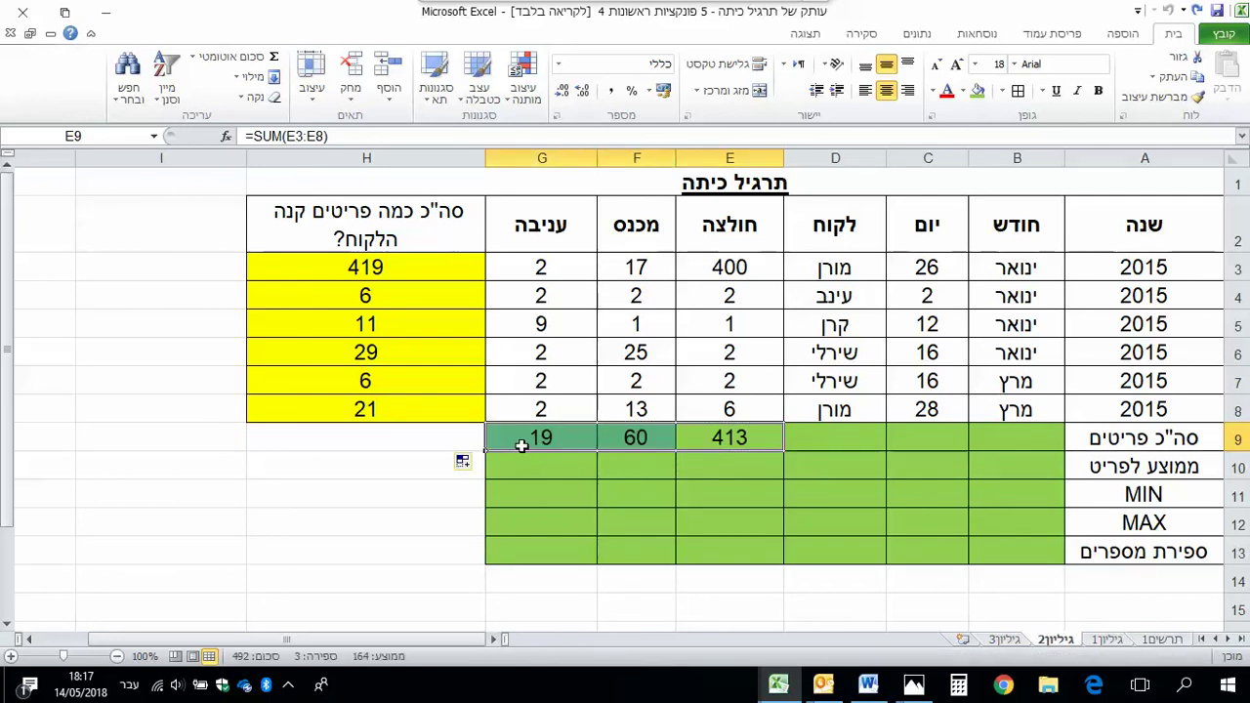
pyautogui.click(744, 472)
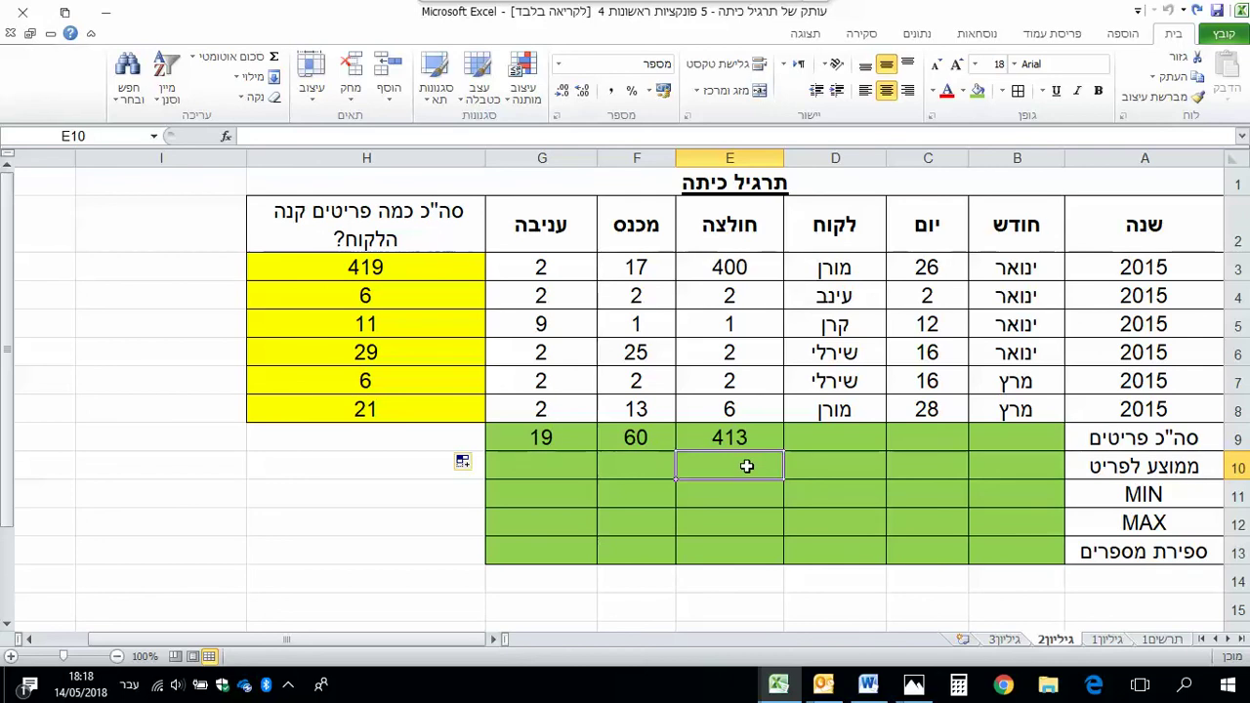
# Step: After undoing a misplaced average, enter =AVERAGE(E3:E8) in E10, showing 69
pyautogui.moveTo(723, 274); pyautogui.dragTo(705, 442)
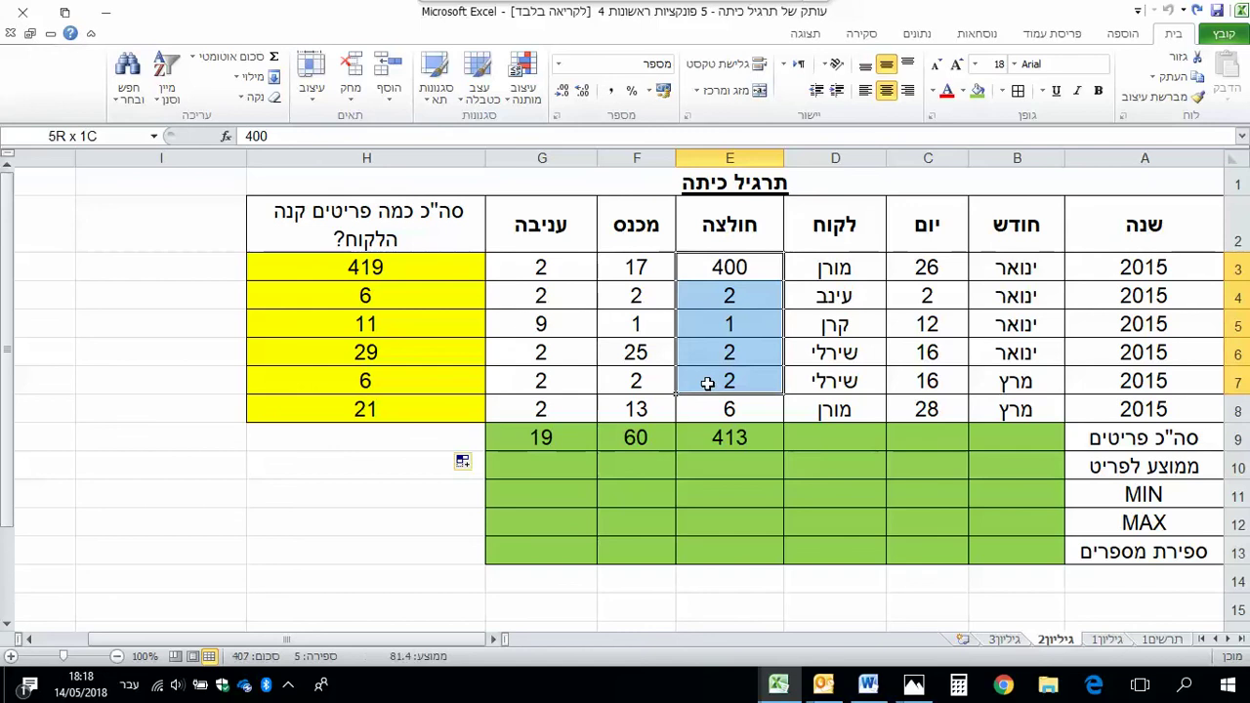
pyautogui.click(193, 56)
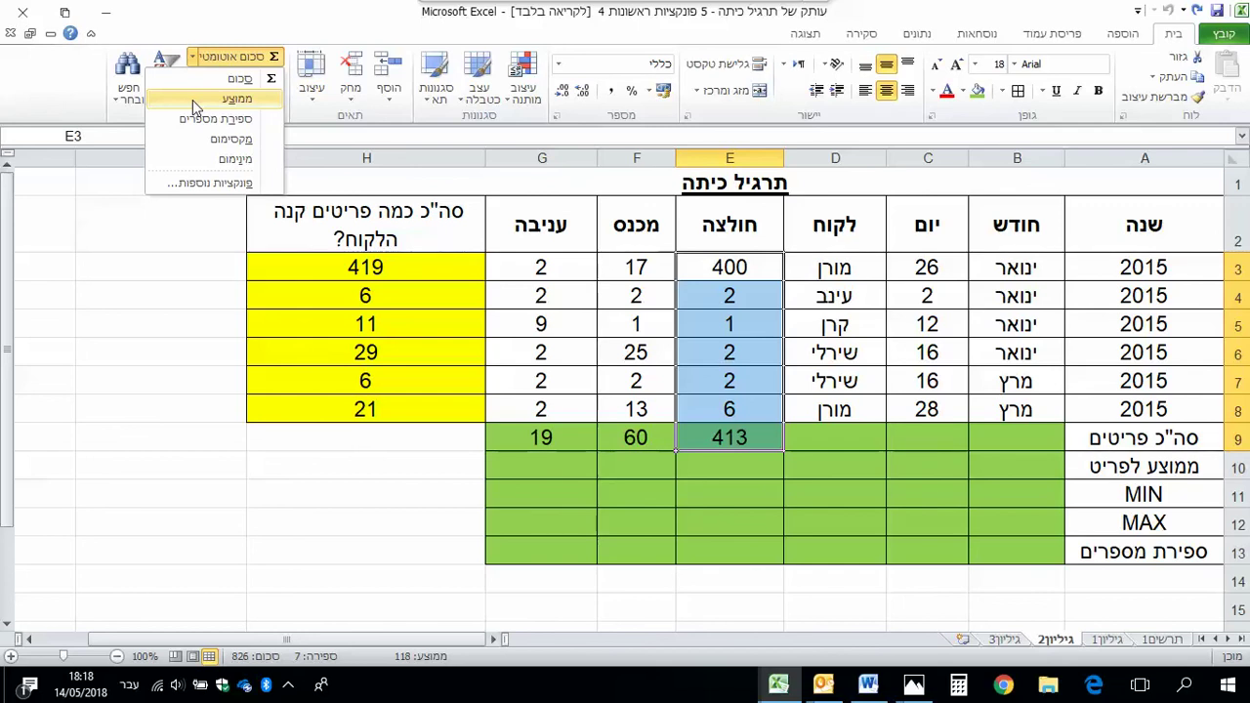
pyautogui.click(195, 107)
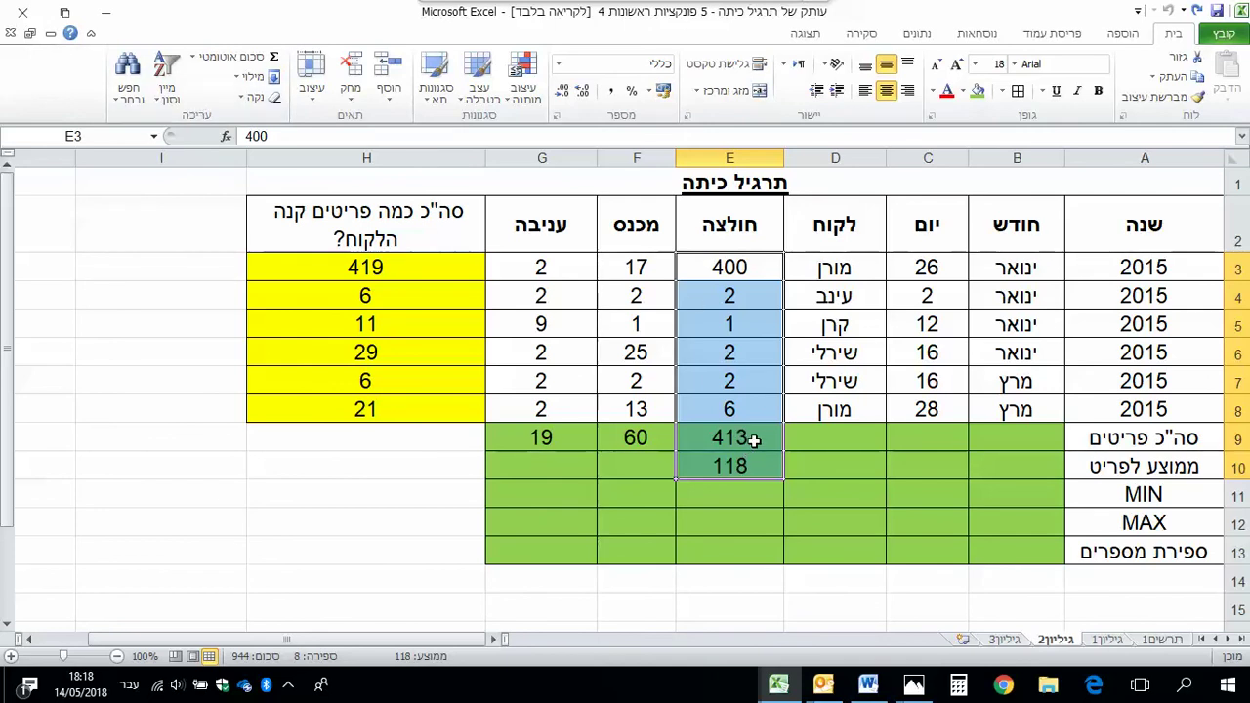
pyautogui.hotkey('ctrl', 'z')
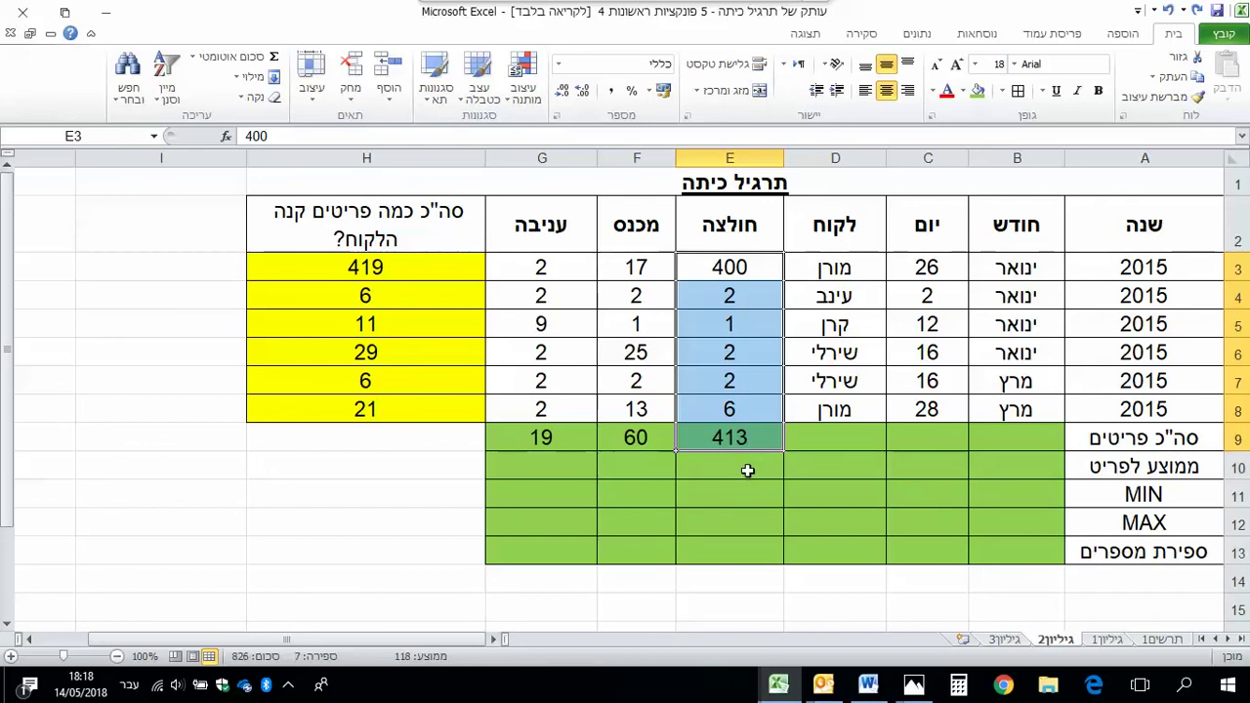
pyautogui.click(747, 470)
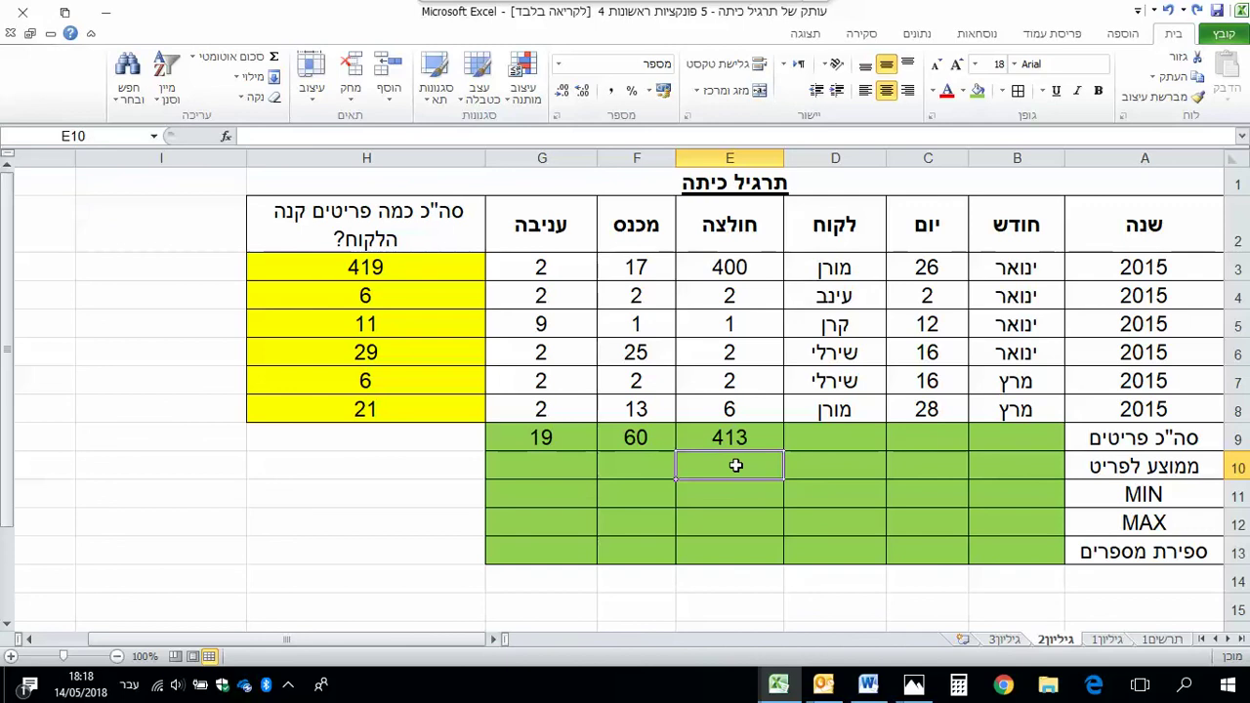
pyautogui.click(192, 58)
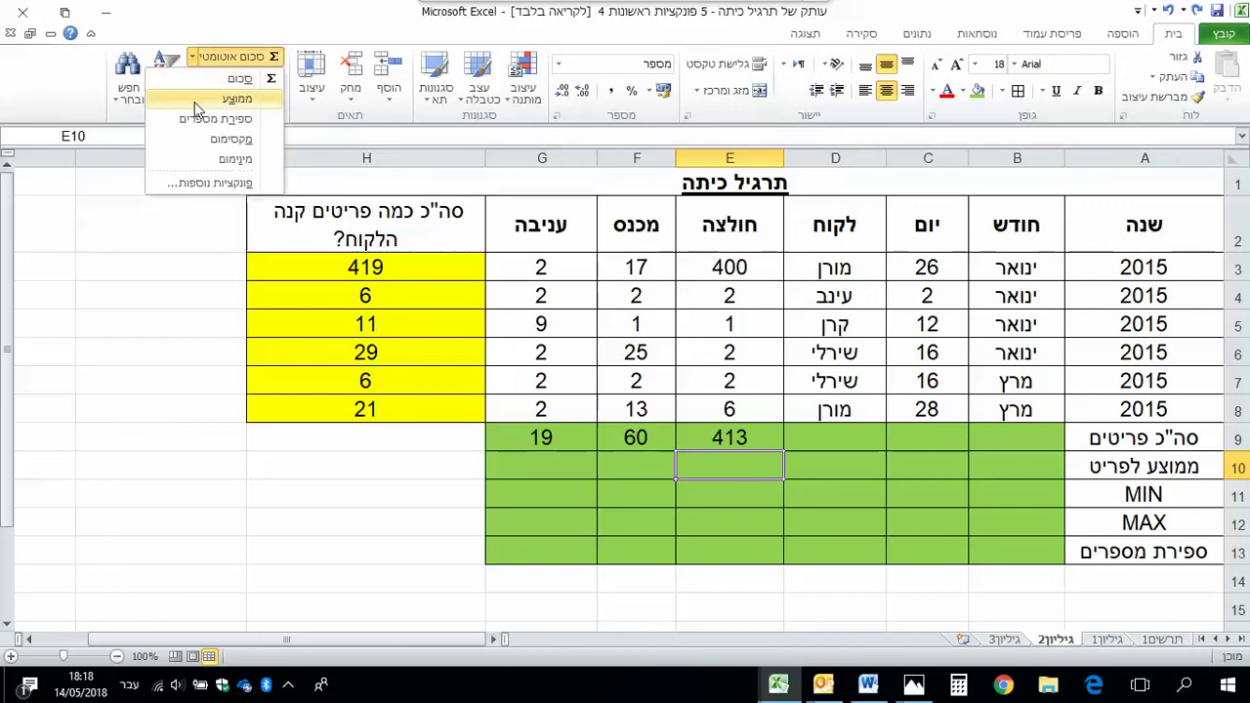
pyautogui.click(198, 107)
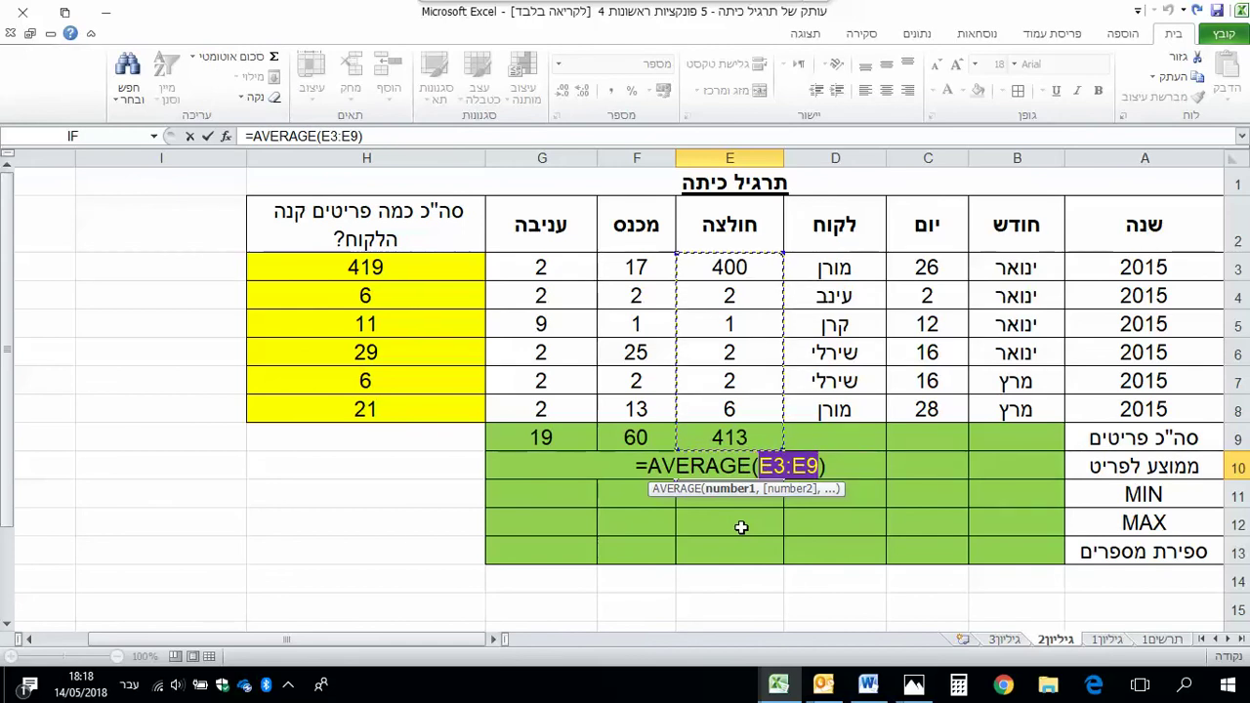
pyautogui.moveTo(700, 266); pyautogui.dragTo(699, 411)
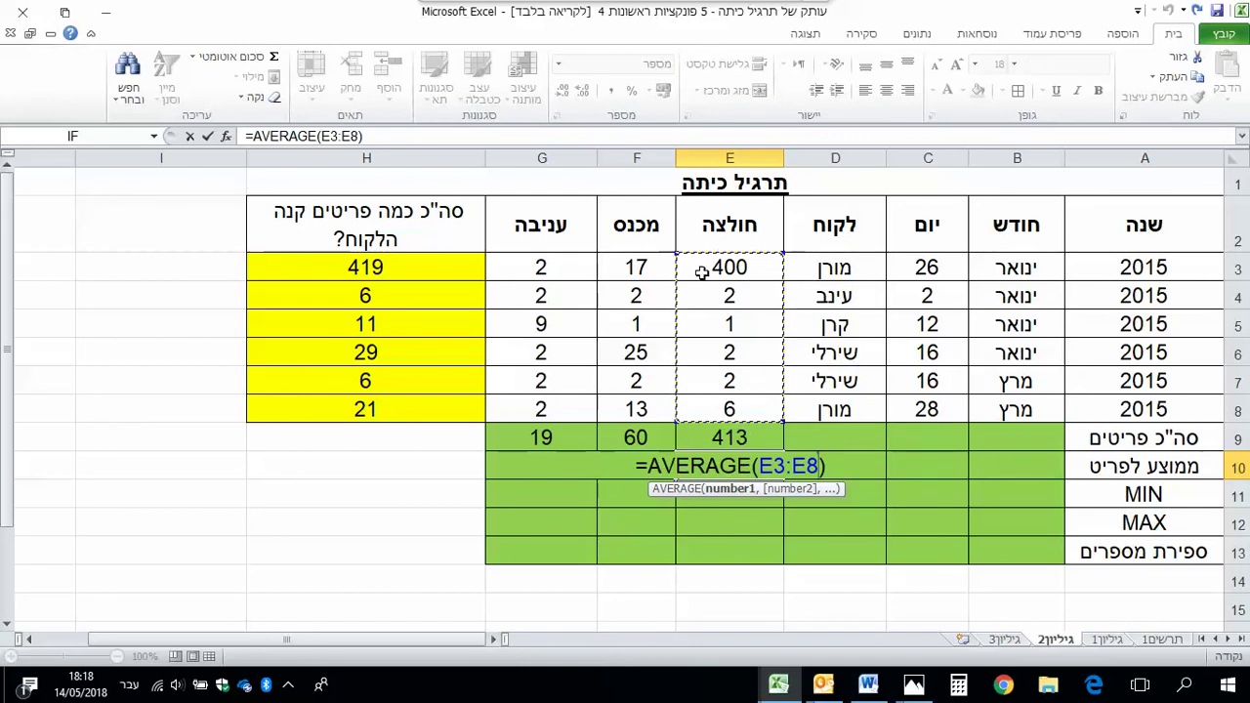
pyautogui.moveTo(697, 412); pyautogui.dragTo(720, 410)
pyautogui.press('Return')
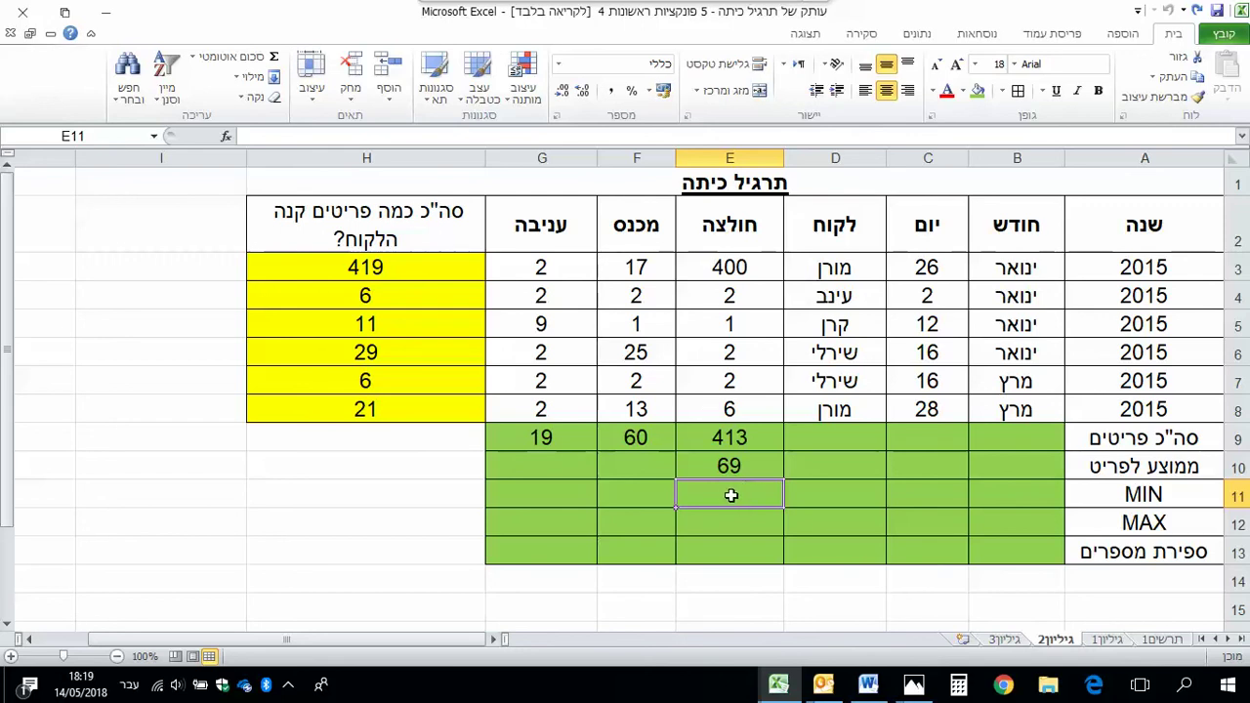
# Step: Enter =MIN(E3:E8) in E11 via AutoSum > Min, returning 1
pyautogui.click(192, 58)
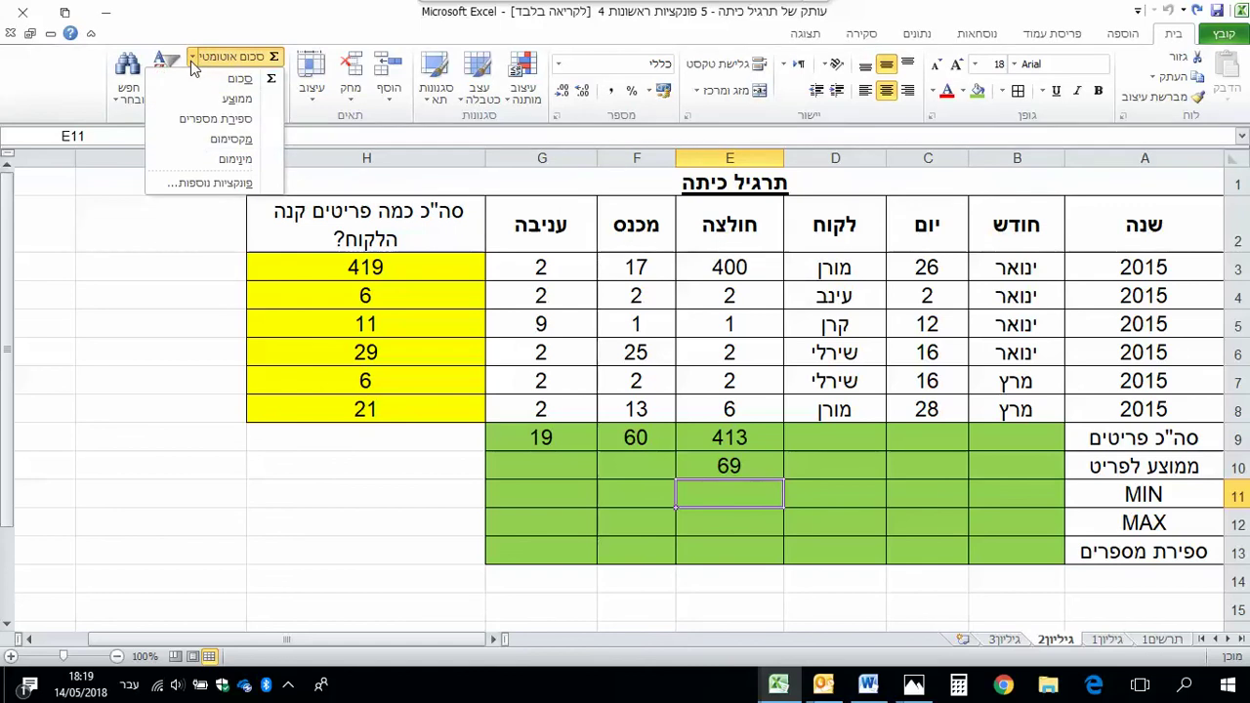
pyautogui.click(199, 166)
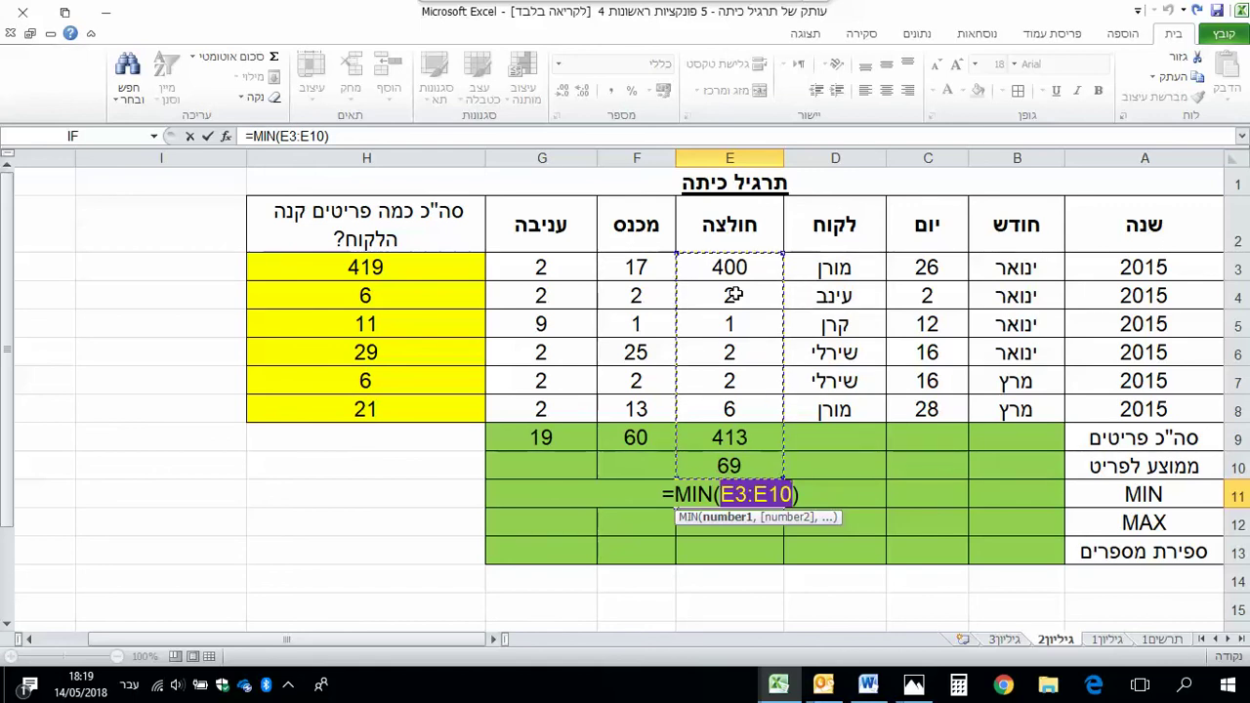
pyautogui.moveTo(732, 267); pyautogui.dragTo(714, 409)
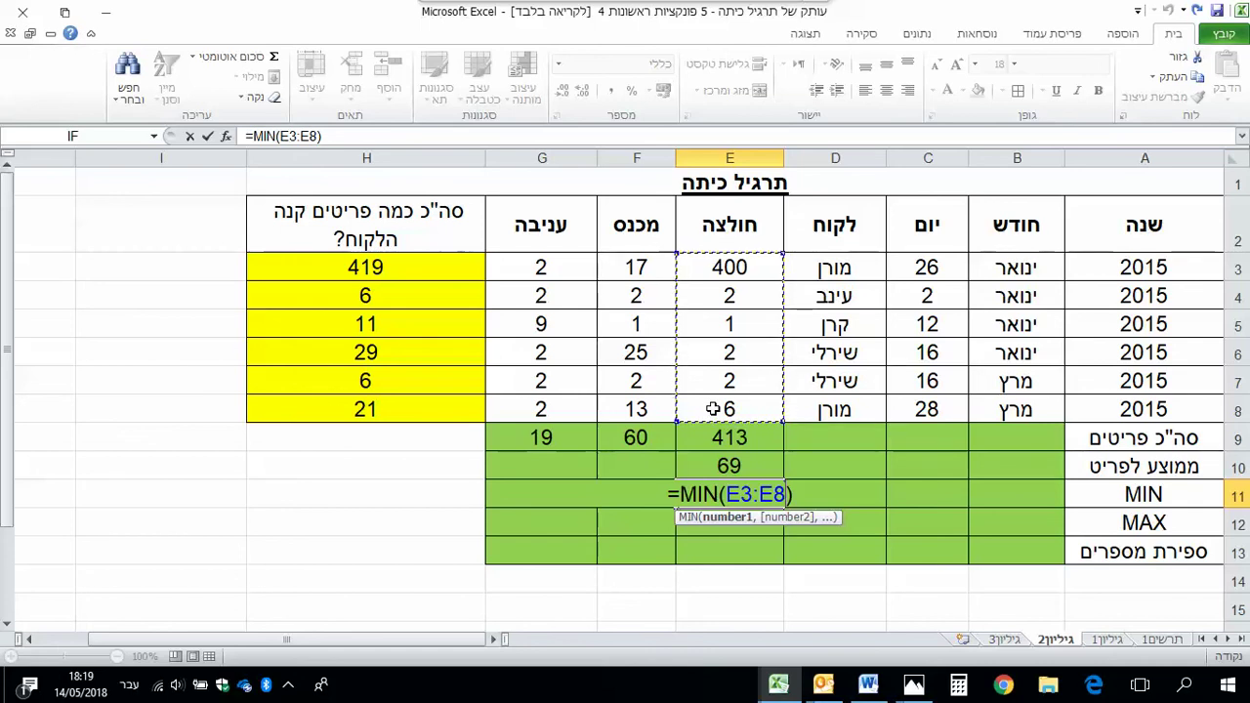
pyautogui.press('Return')
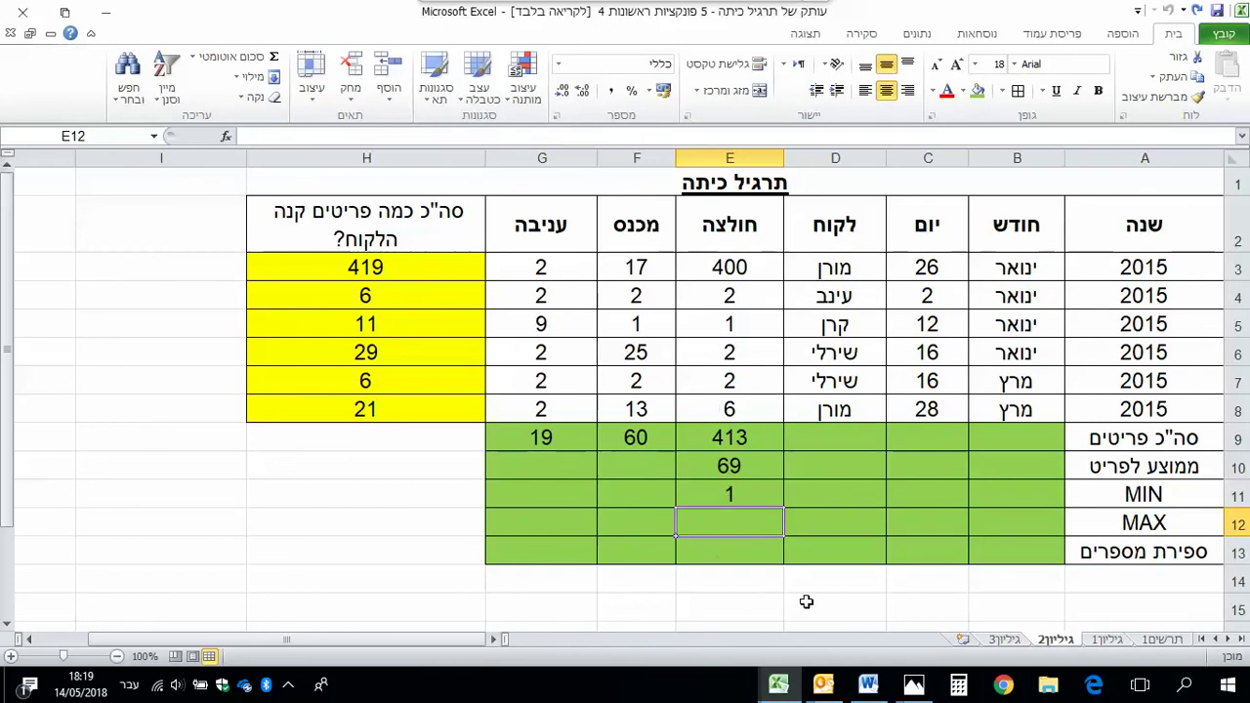
# Step: Enter =MAX(E3:E8) in E12, returning 400
pyautogui.click(192, 58)
pyautogui.click(166, 139)
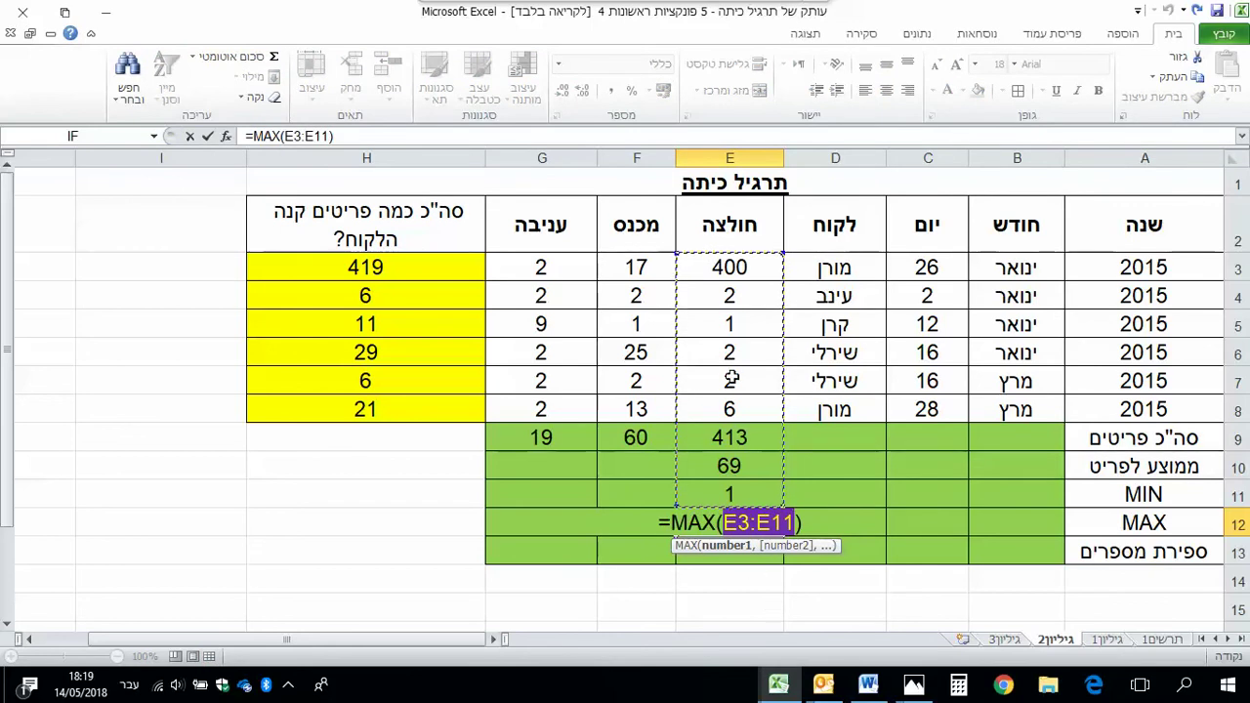
pyautogui.moveTo(712, 271); pyautogui.dragTo(723, 408)
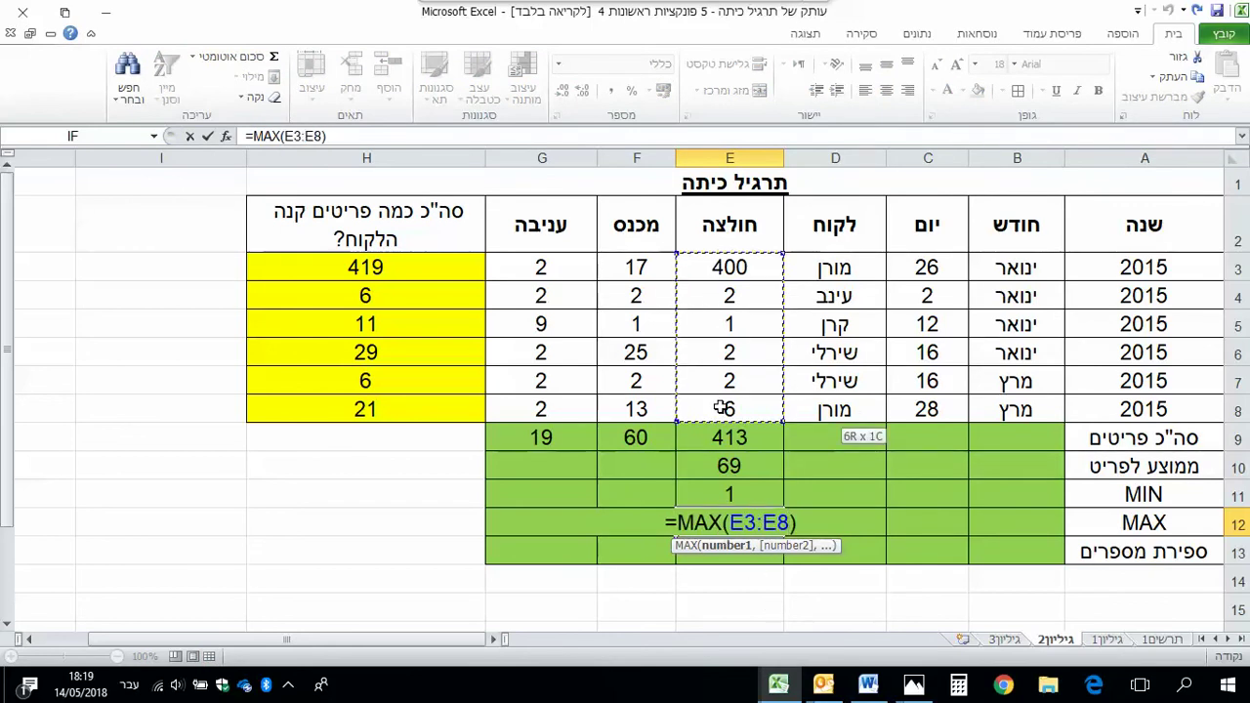
pyautogui.press('Return')
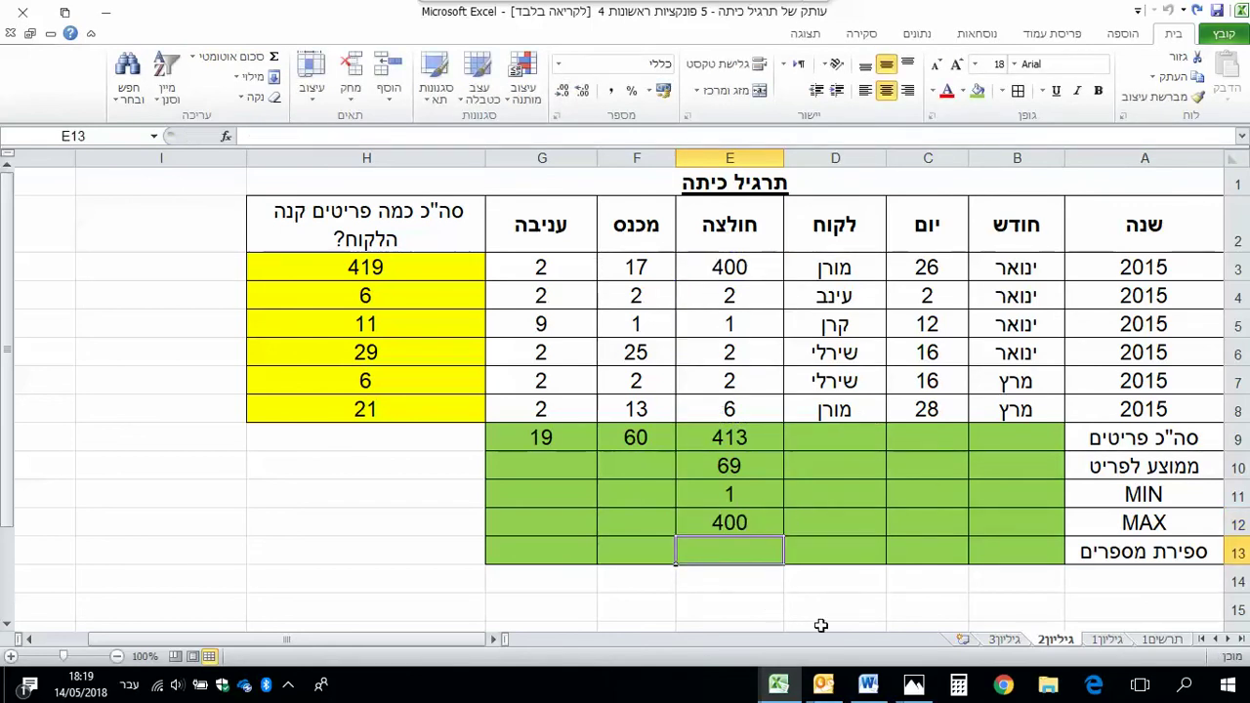
# Step: Count the numbers in E3:E8 into E13, returning 6
pyautogui.click(193, 59)
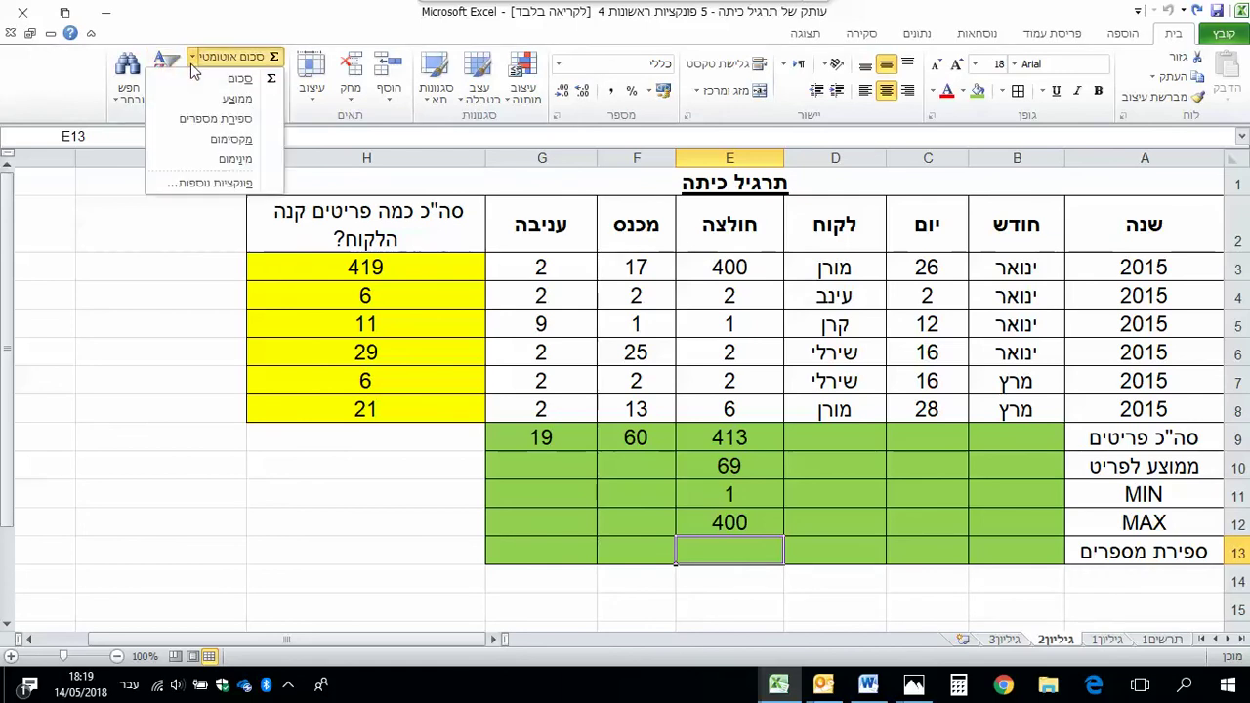
pyautogui.click(215, 119)
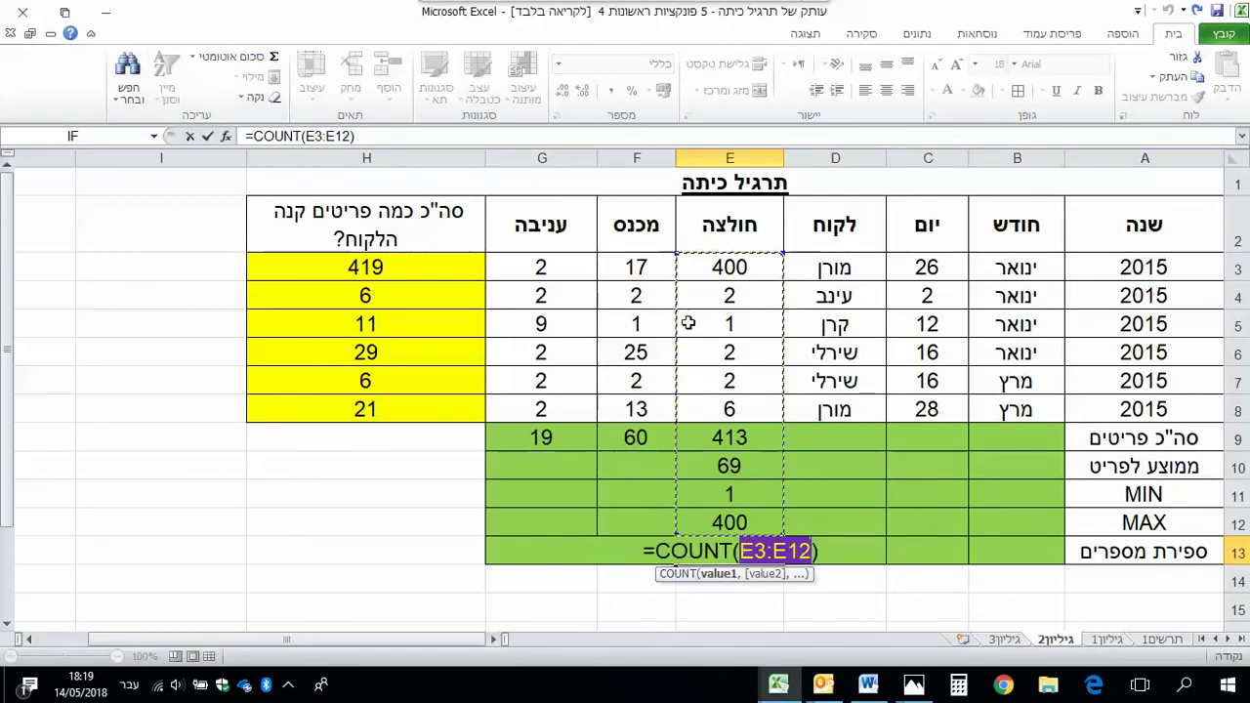
pyautogui.moveTo(722, 267); pyautogui.dragTo(720, 403)
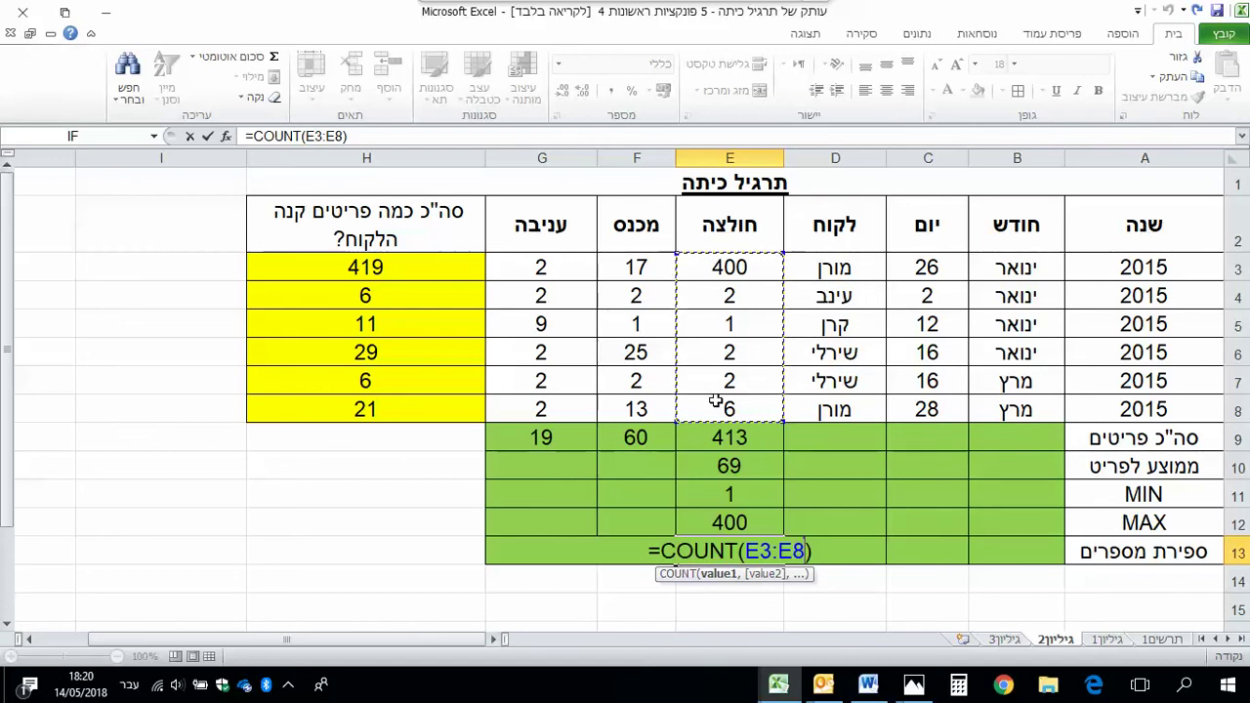
pyautogui.press('Return')
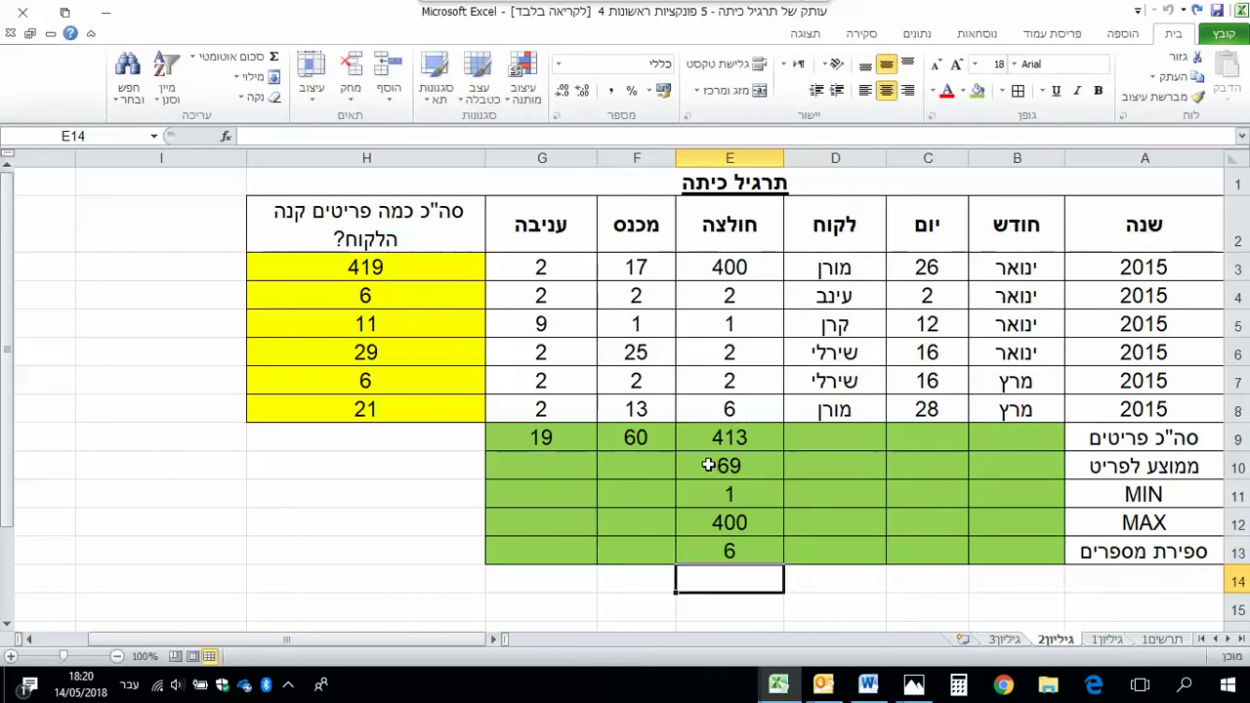
# Step: Fill E10:E13 right into F and G, giving MIN 1/2, MAX 25/9 and counts of 6
pyautogui.click(710, 467)
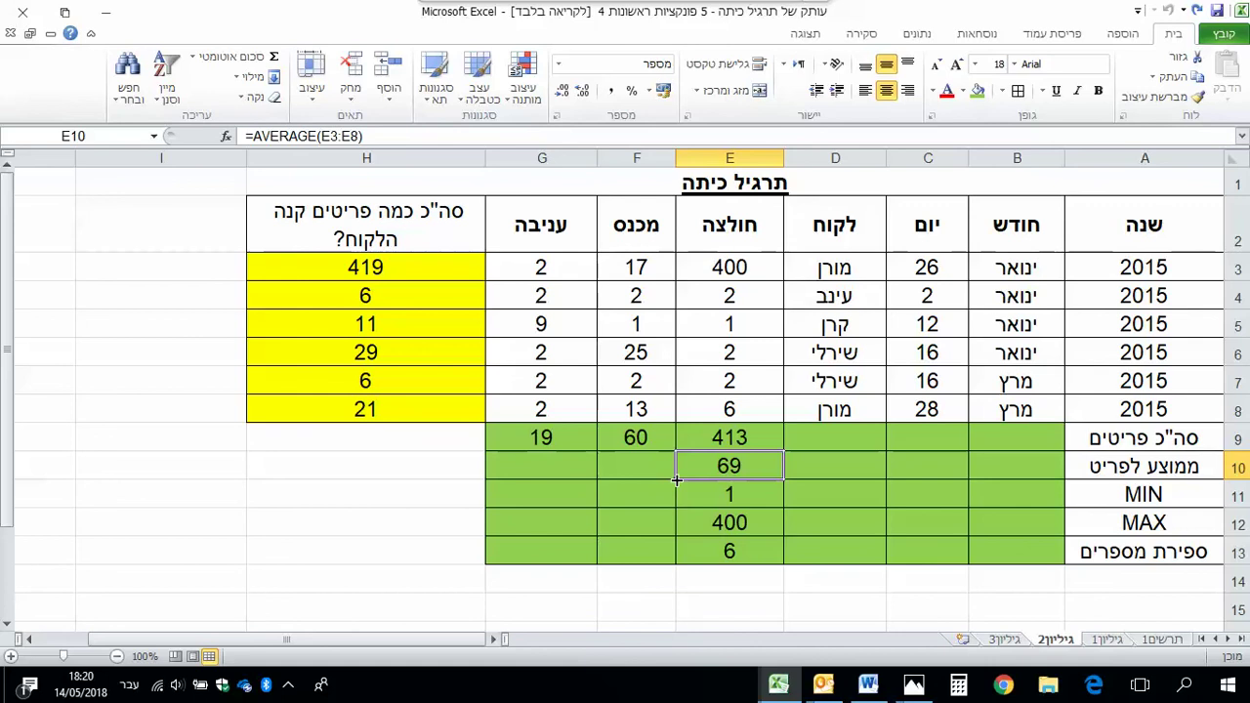
pyautogui.moveTo(676, 479); pyautogui.dragTo(532, 481)
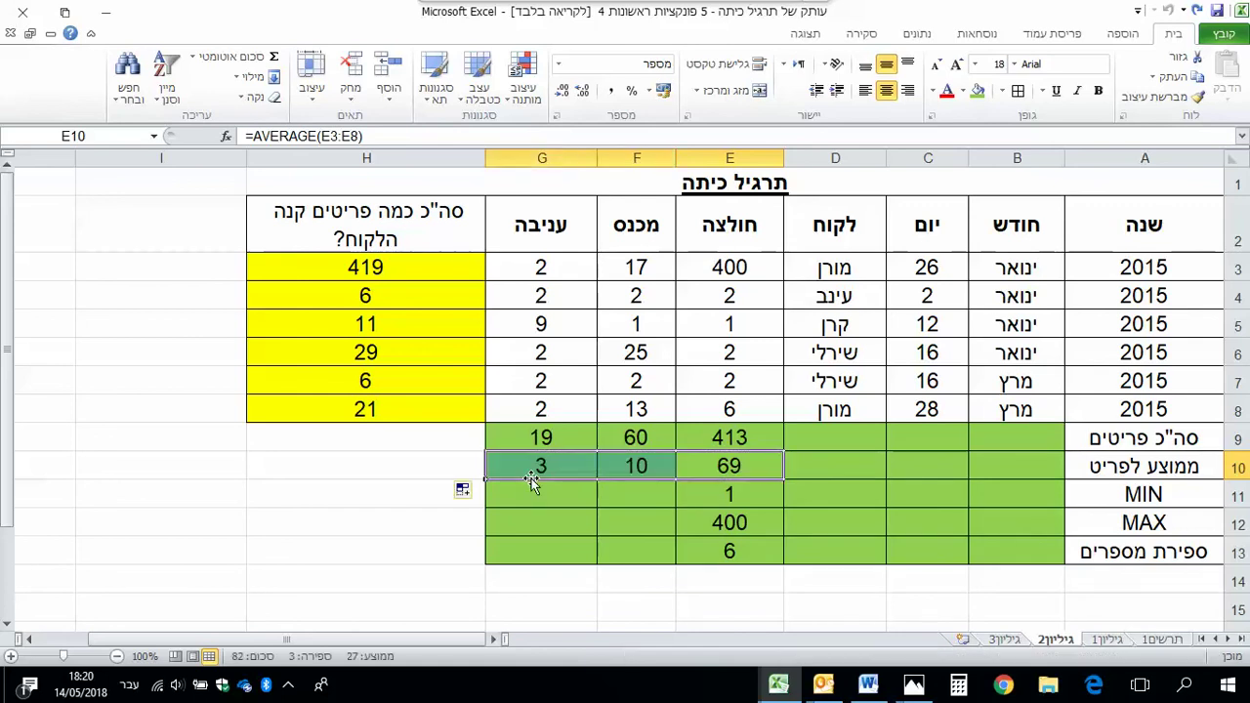
pyautogui.click(689, 495)
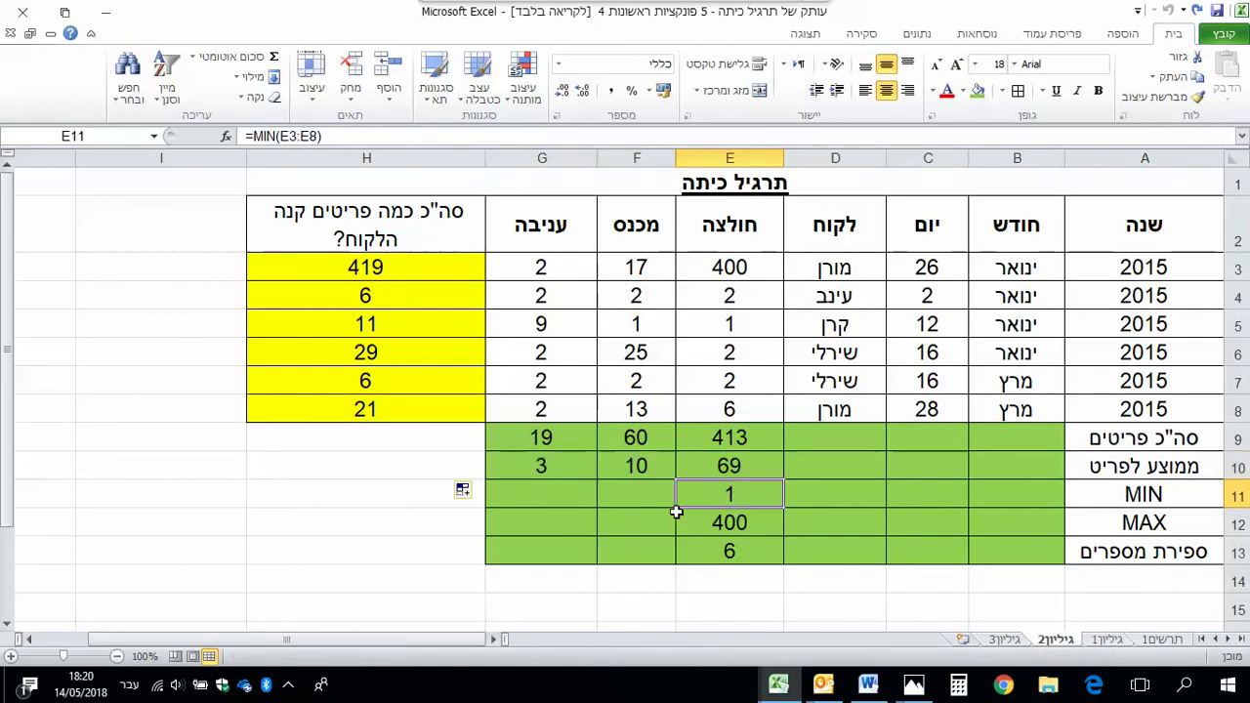
pyautogui.moveTo(676, 509); pyautogui.dragTo(532, 503)
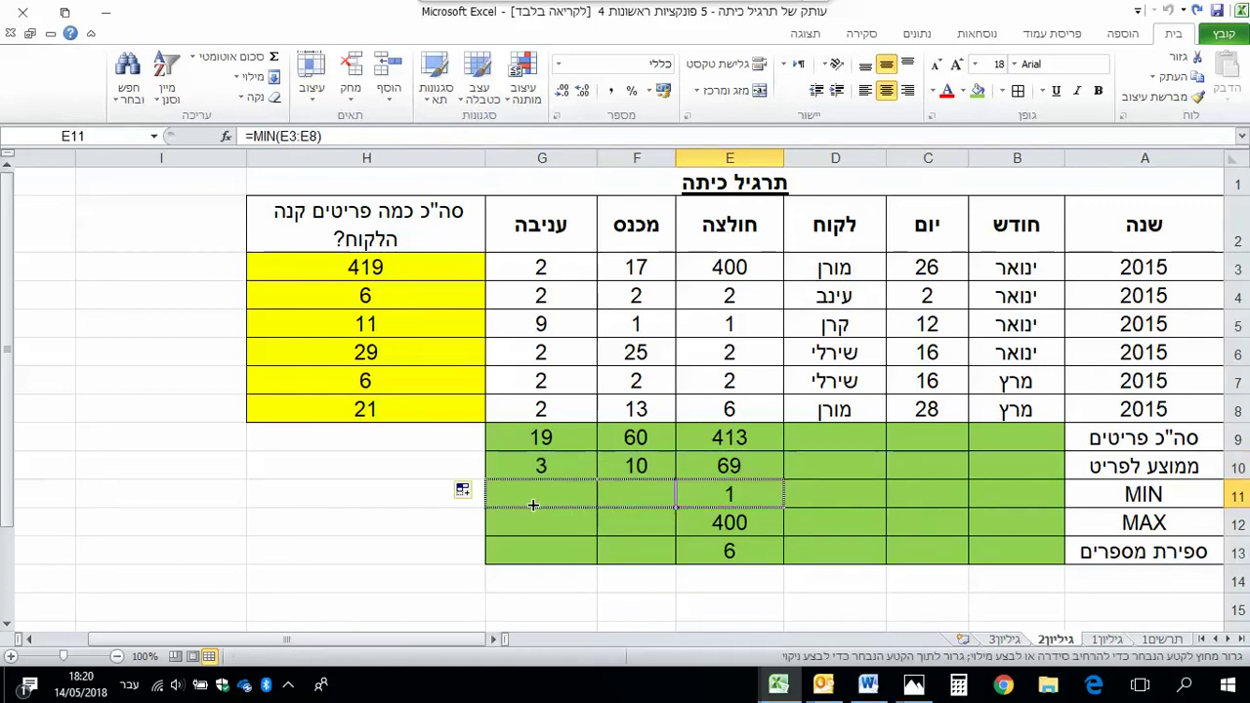
pyautogui.click(718, 520)
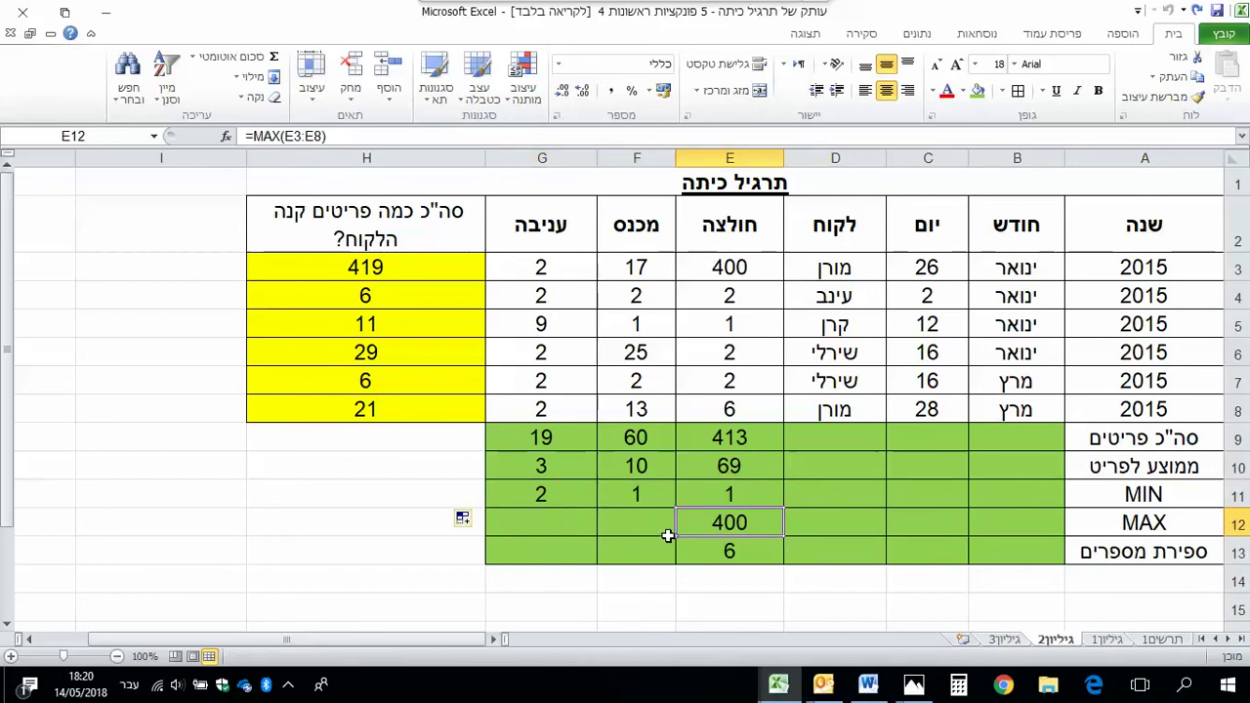
pyautogui.moveTo(676, 535); pyautogui.dragTo(535, 528)
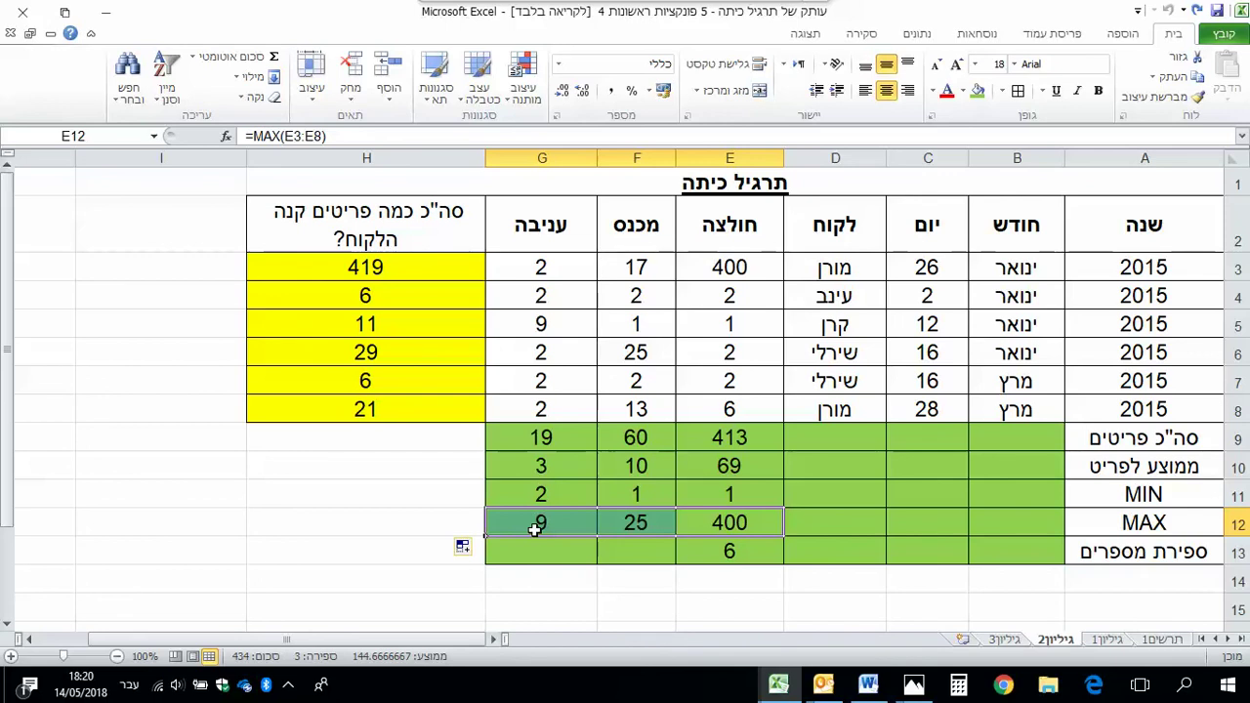
pyautogui.click(733, 550)
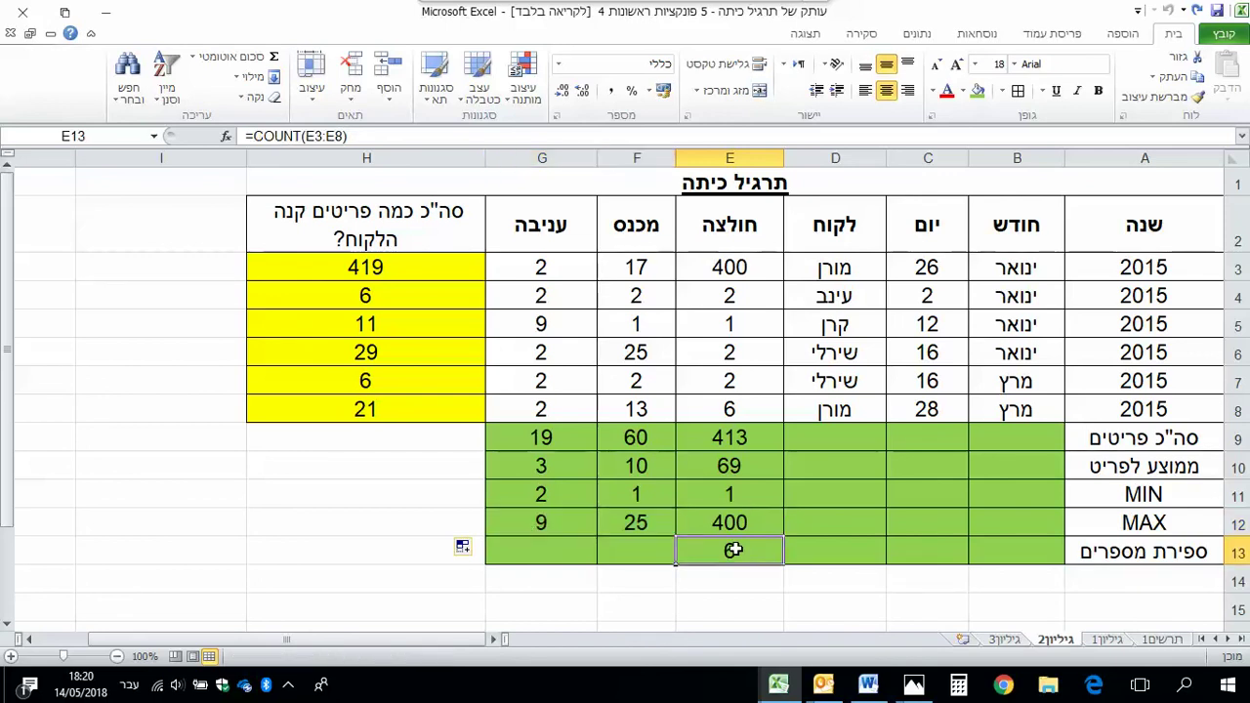
pyautogui.moveTo(676, 565); pyautogui.dragTo(516, 568)
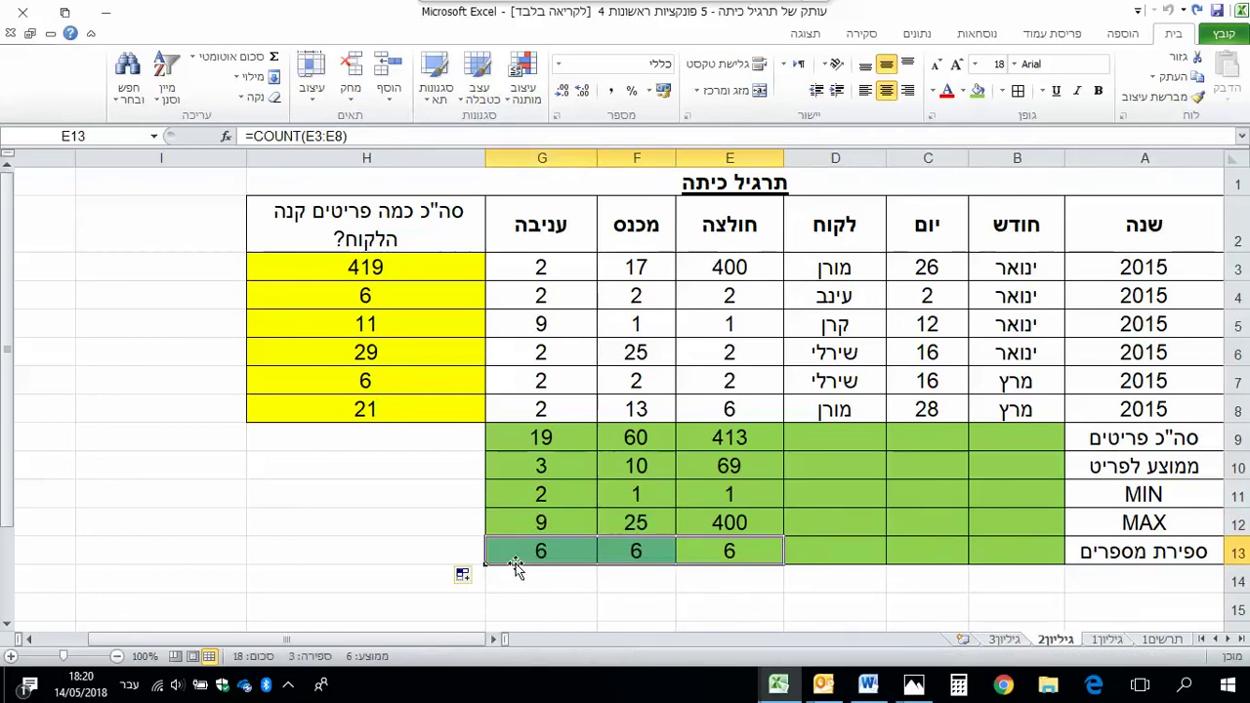